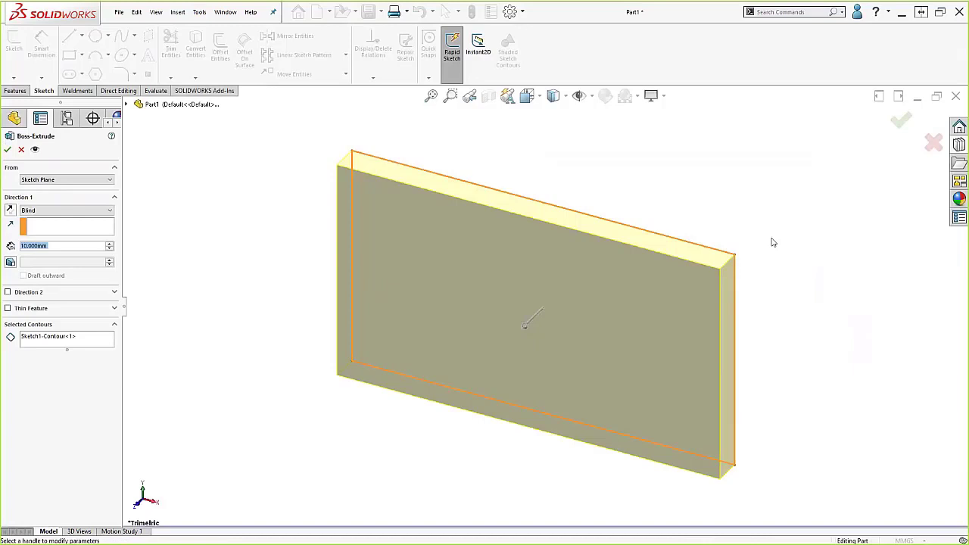
Set the boss extrusion depth of the rectangular profile to 20 mm and complete the extrusion
{"action": "scroll", "coordinate": [773, 242], "scroll_direction": "up", "scroll_amount": 1}
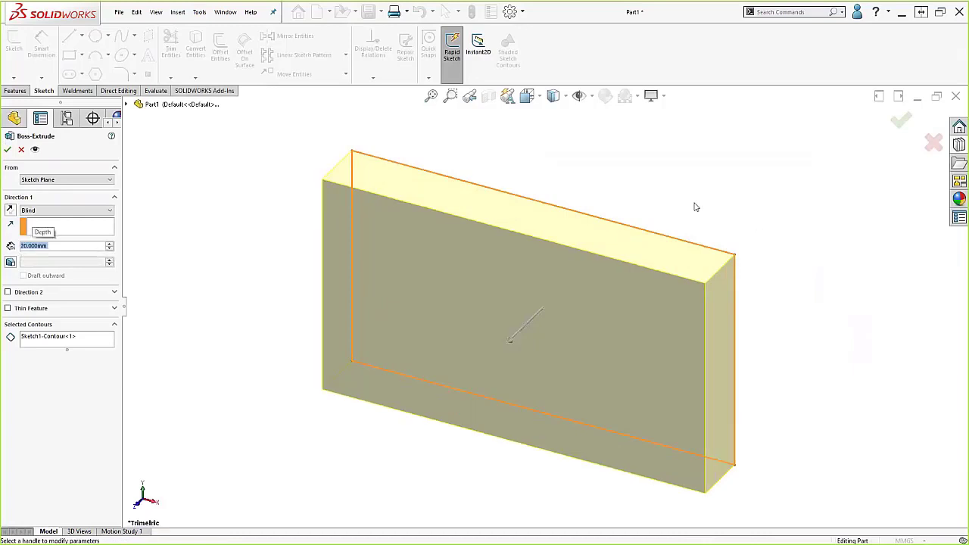
{"action": "right_click", "coordinate": [768, 265]}
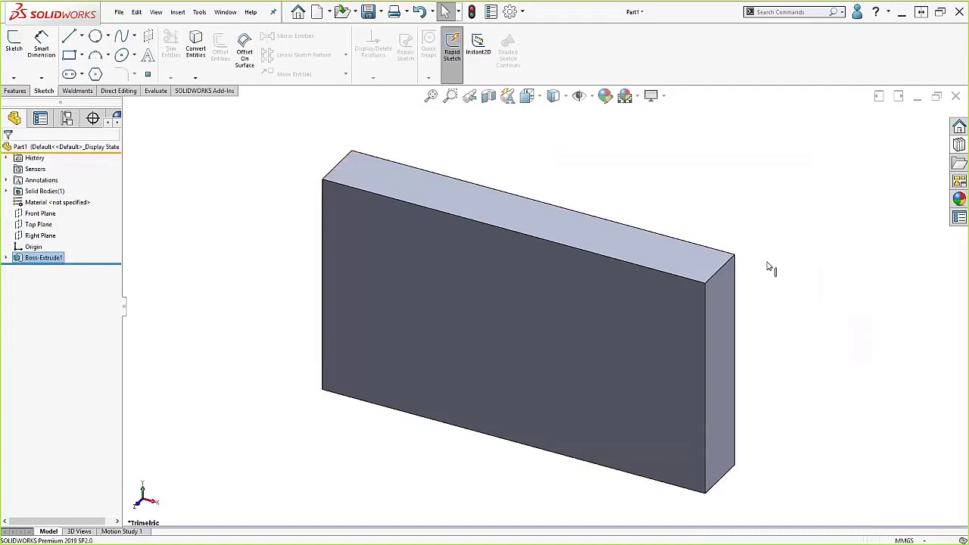
Chamfer the block's short corner edges at both upper corners and the lower-right corner with a 10 mm distance at 45 degrees
{"action": "left_click", "coordinate": [719, 277]}
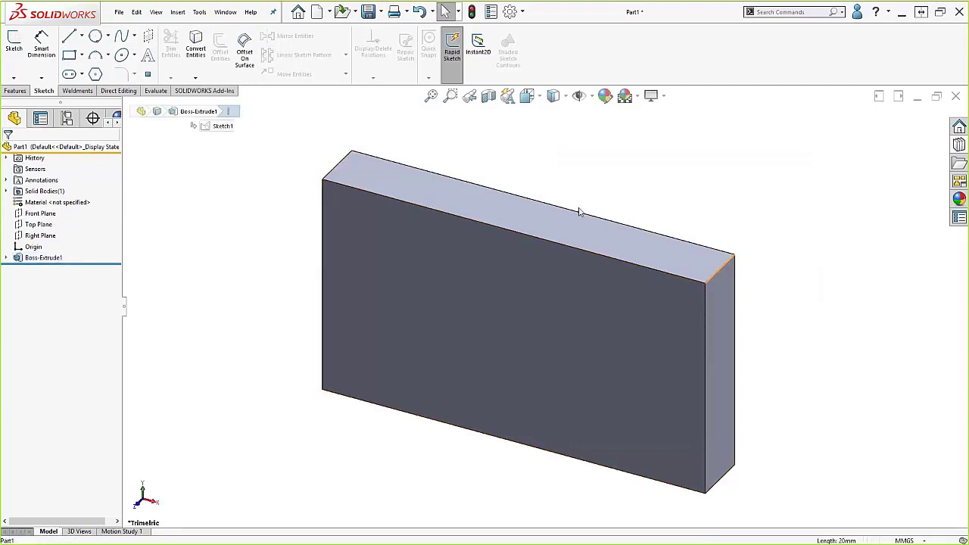
{"action": "left_click", "coordinate": [336, 171]}
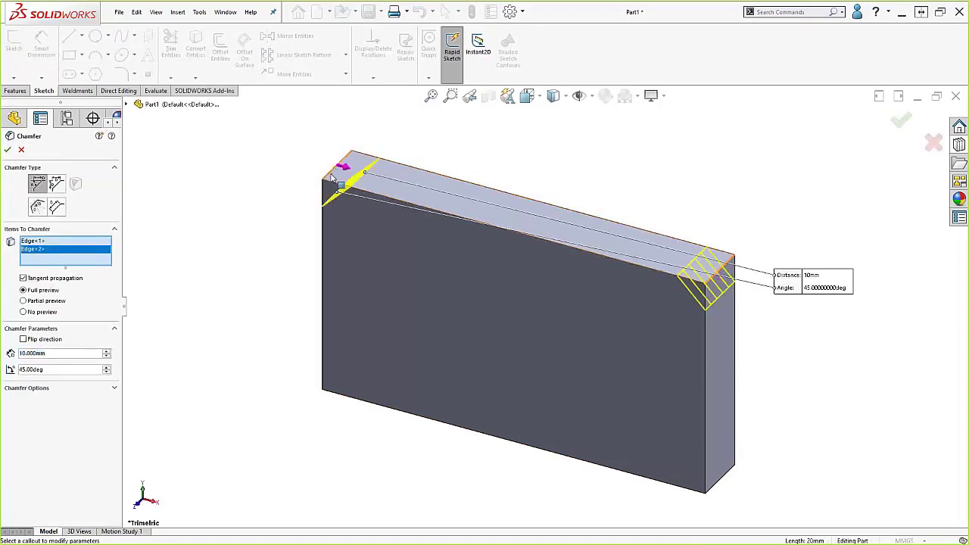
{"action": "left_click", "coordinate": [714, 489]}
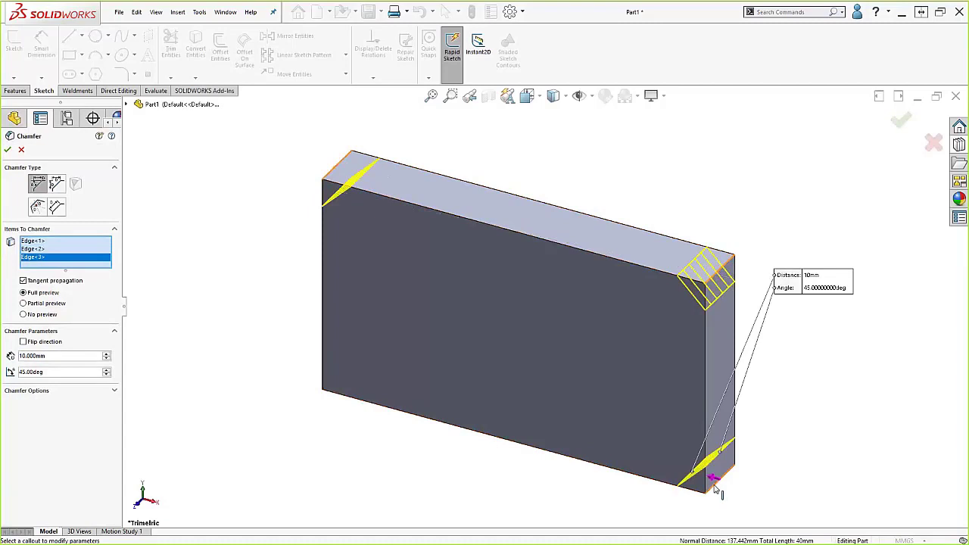
{"action": "right_click", "coordinate": [715, 490]}
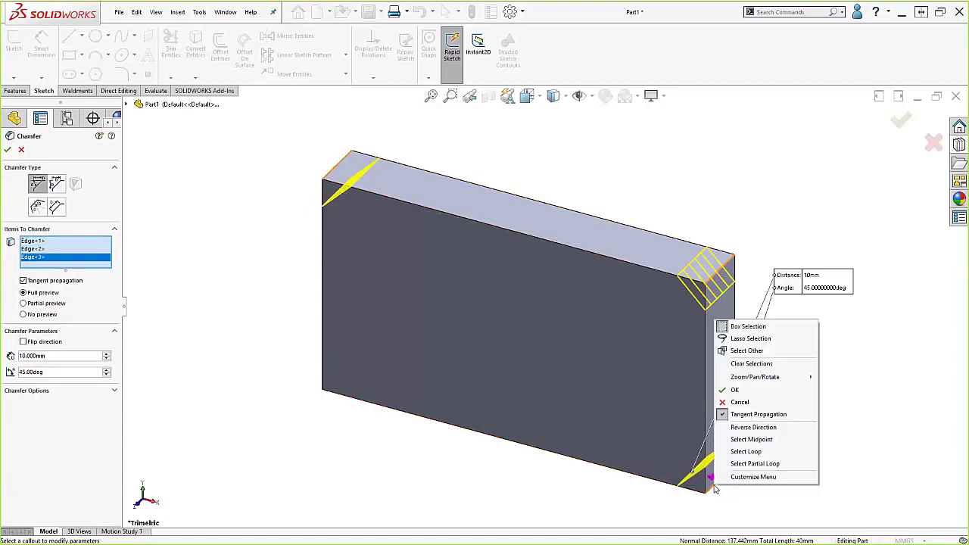
{"action": "left_click", "coordinate": [725, 390]}
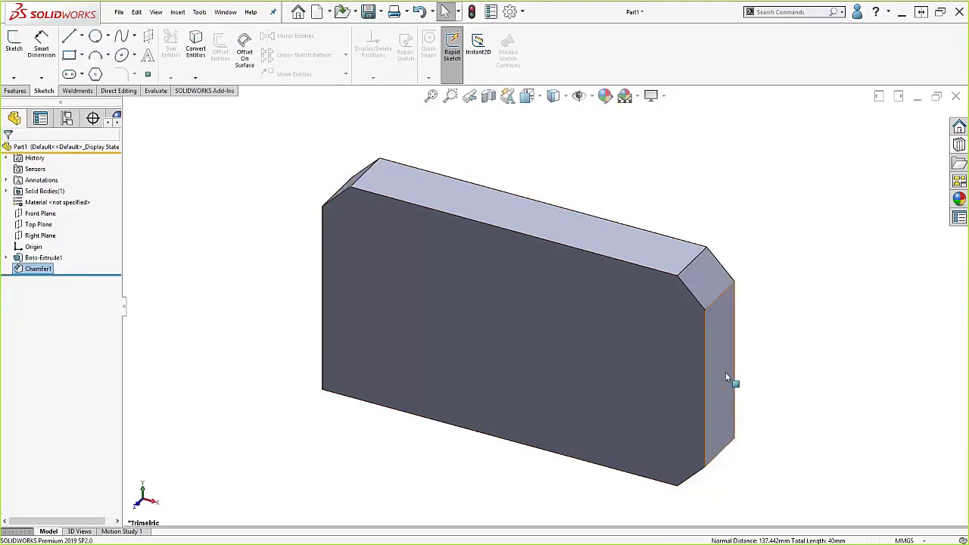
Fillet the upper long edge and the right vertical edge of the block's front face with a 10 mm radius
{"action": "left_click", "coordinate": [644, 267]}
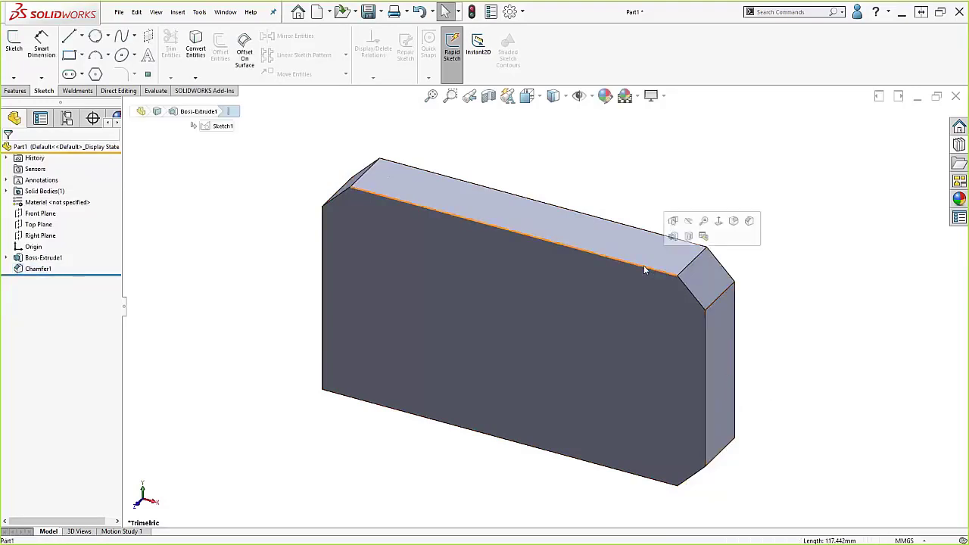
{"action": "left_click", "coordinate": [732, 223]}
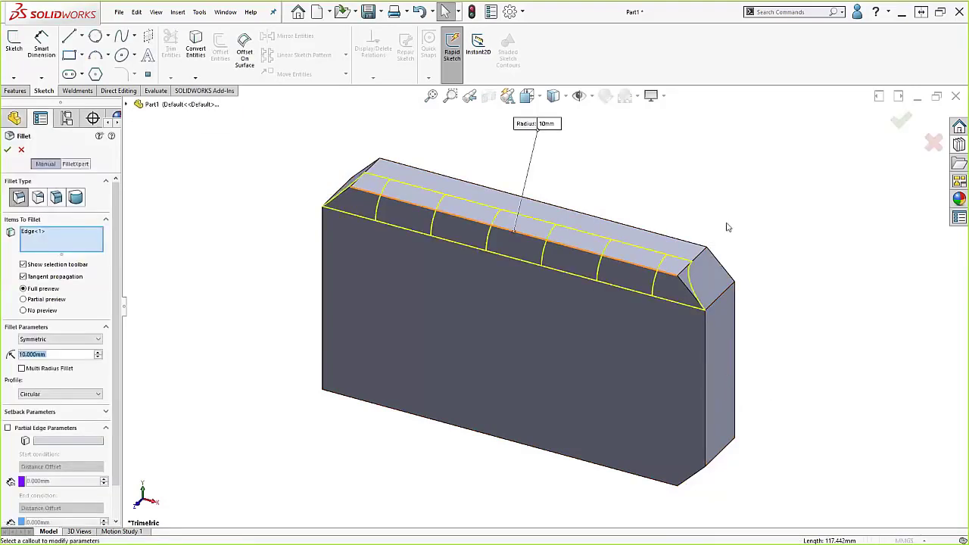
{"action": "left_click", "coordinate": [705, 354]}
{"action": "key", "text": "Return"}
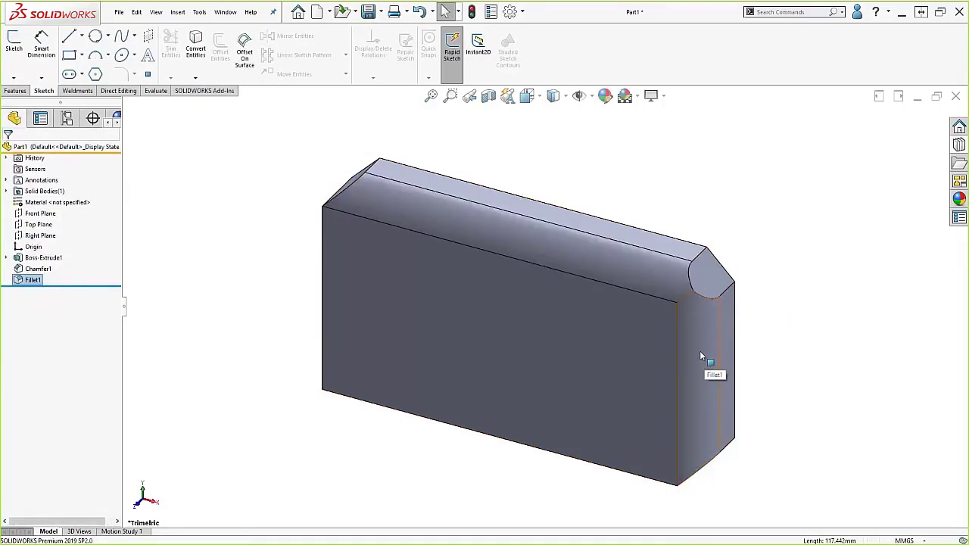
Start a new sketch on the block's large flat back face
{"action": "middle_click_drag", "start_coordinate": [617, 335], "coordinate": [545, 389]}
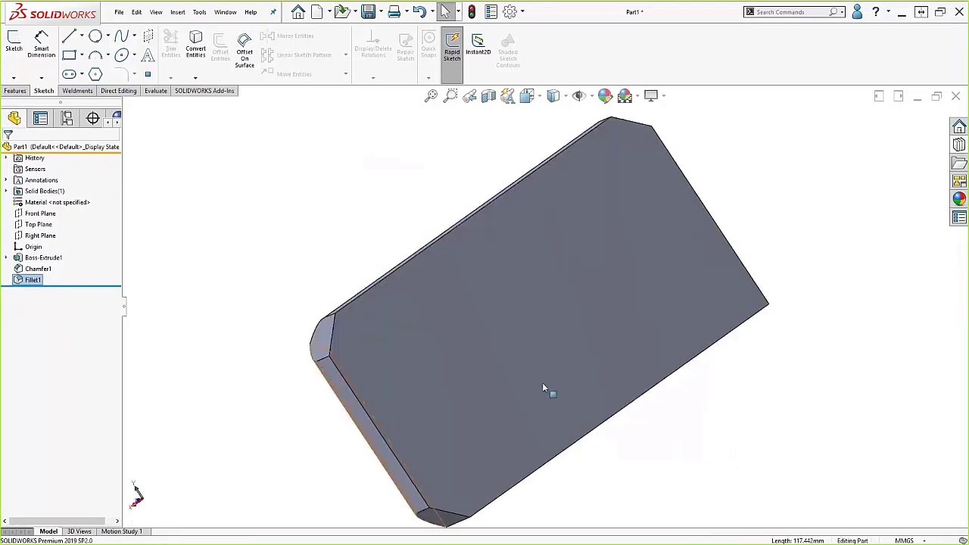
{"action": "left_click", "coordinate": [553, 315]}
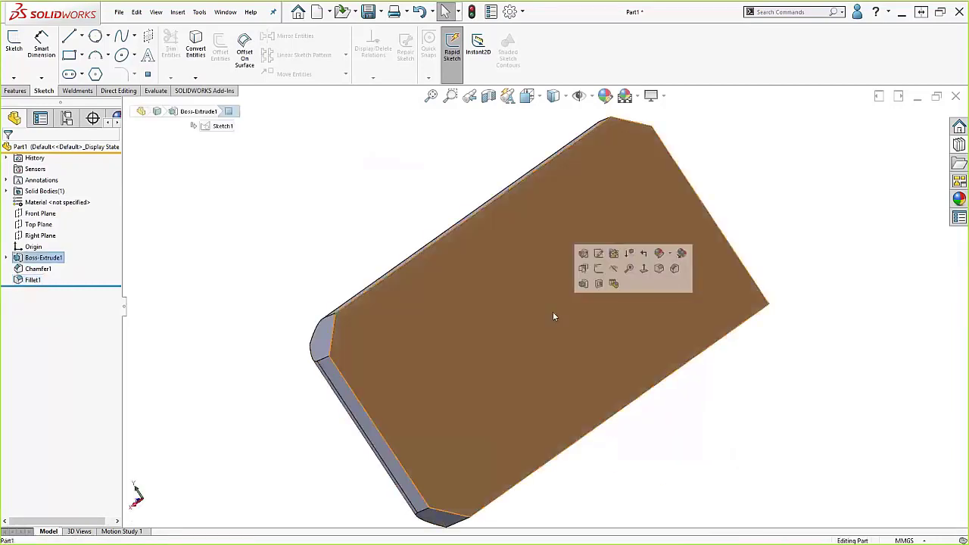
{"action": "left_click", "coordinate": [597, 267]}
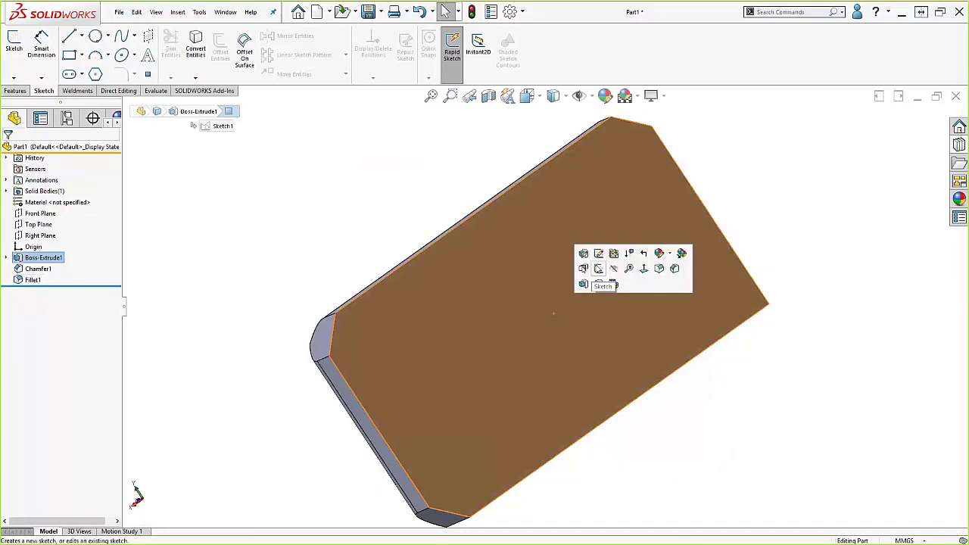
{"action": "right_click", "coordinate": [569, 288]}
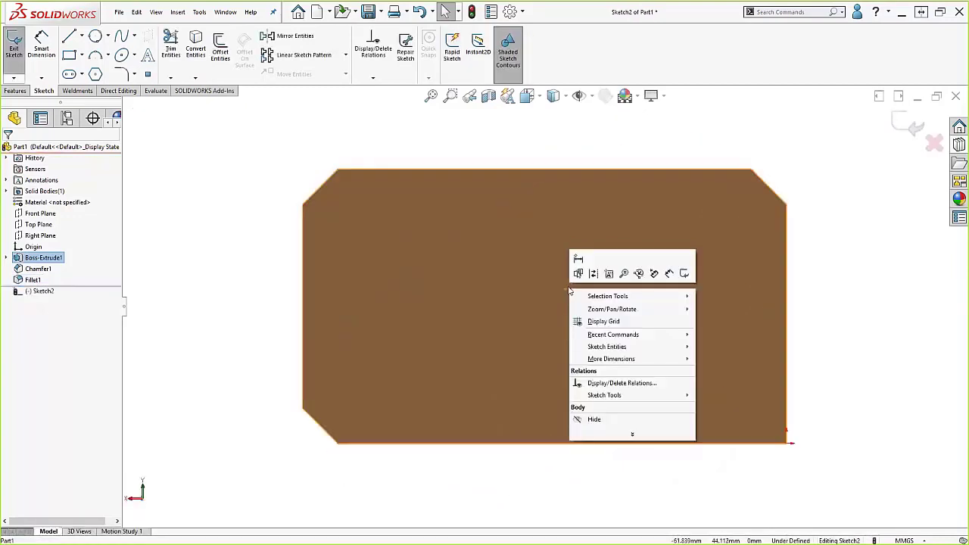
Sketch an open chain of horizontal, vertical, horizontal and diagonal lines on the back face, ending with a perpendicular line about 26 mm long
{"action": "left_click", "coordinate": [480, 284]}
{"action": "key", "text": "l"}
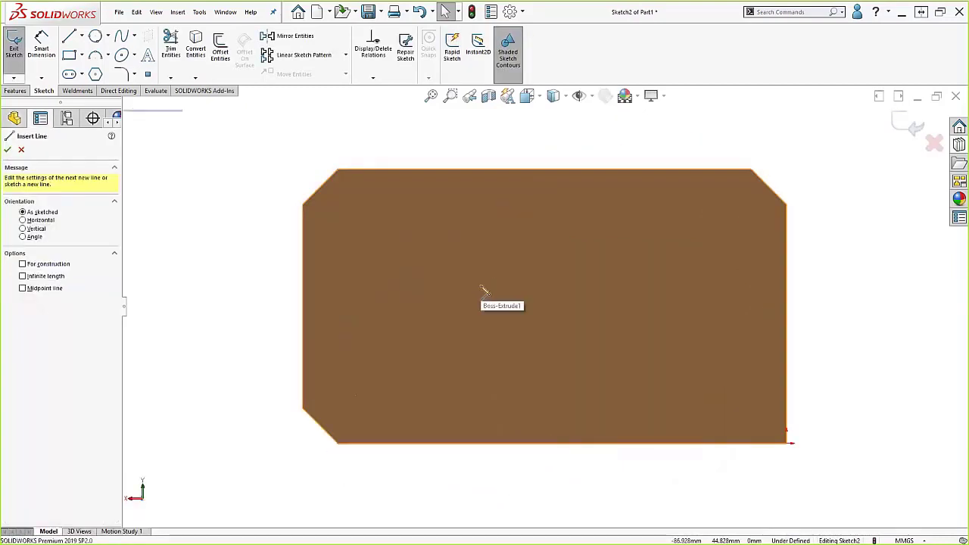
{"action": "left_click", "coordinate": [455, 239]}
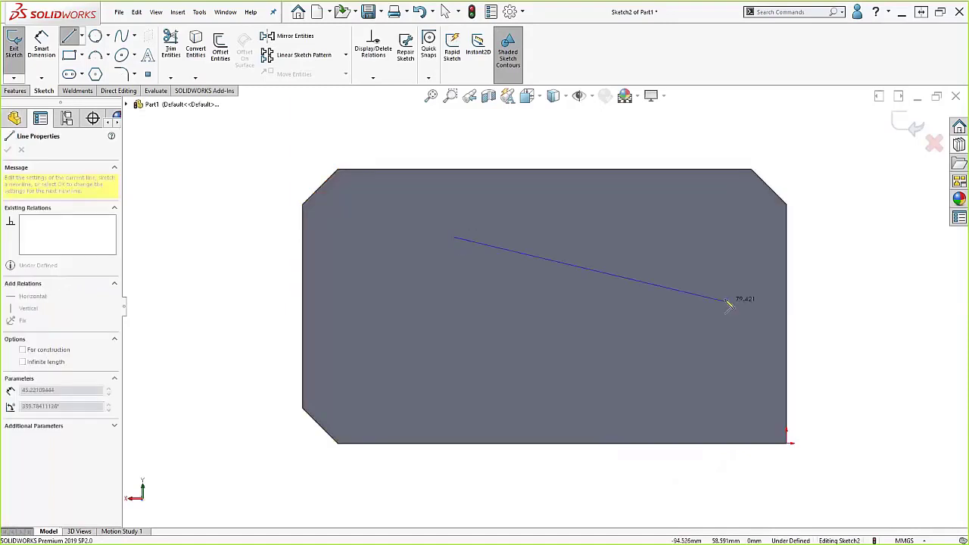
{"action": "left_click", "coordinate": [679, 238]}
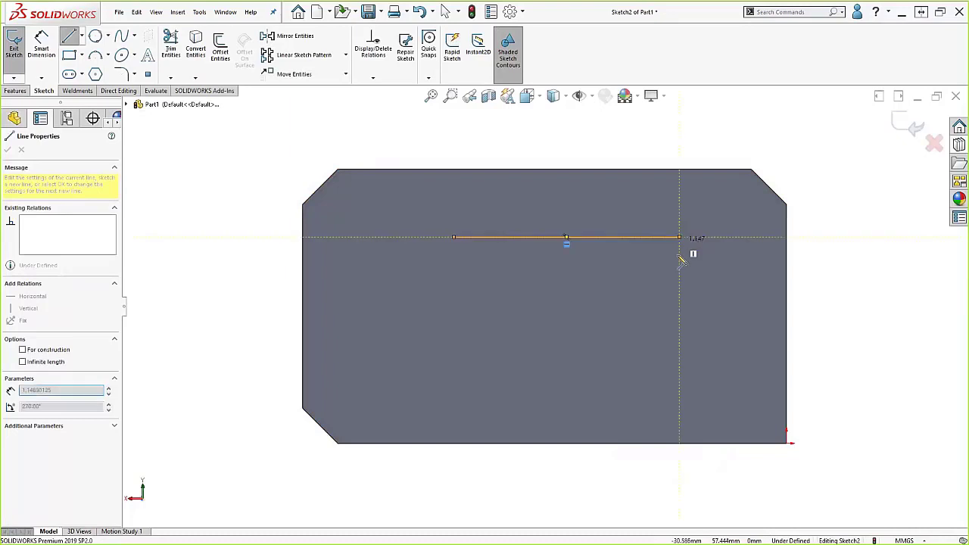
{"action": "left_click", "coordinate": [679, 346]}
{"action": "left_click", "coordinate": [444, 347]}
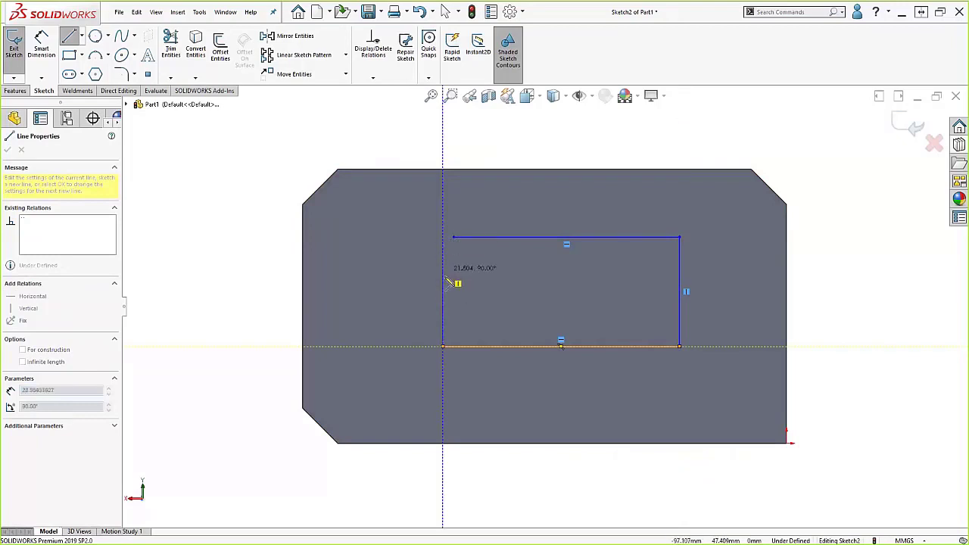
{"action": "left_click", "coordinate": [362, 277]}
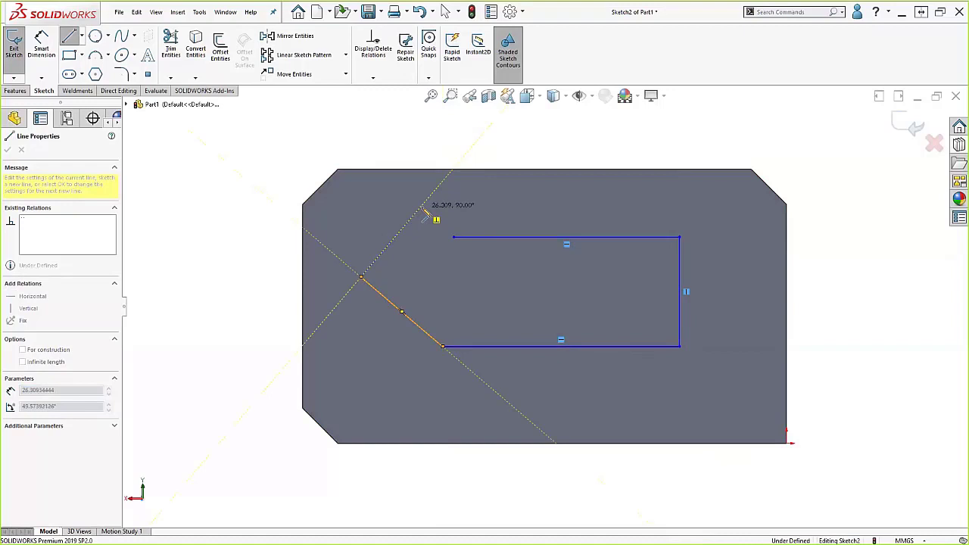
{"action": "double_click", "coordinate": [422, 206]}
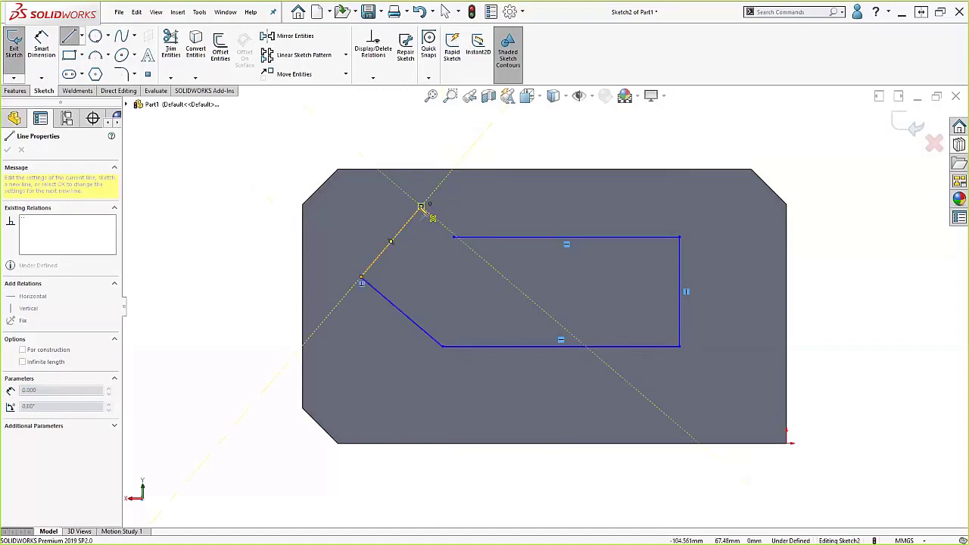
{"action": "key", "text": "Escape"}
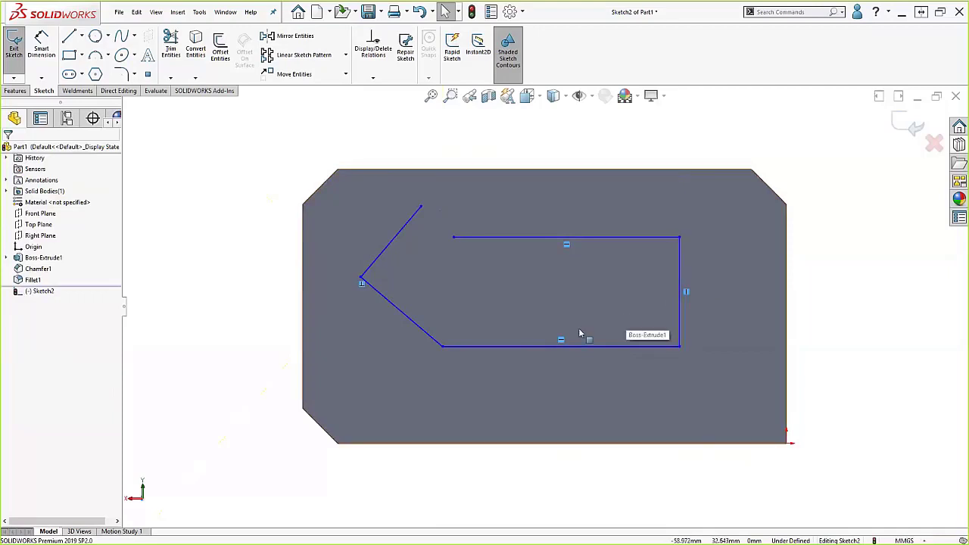
{"action": "key", "text": "alt+Tab"}
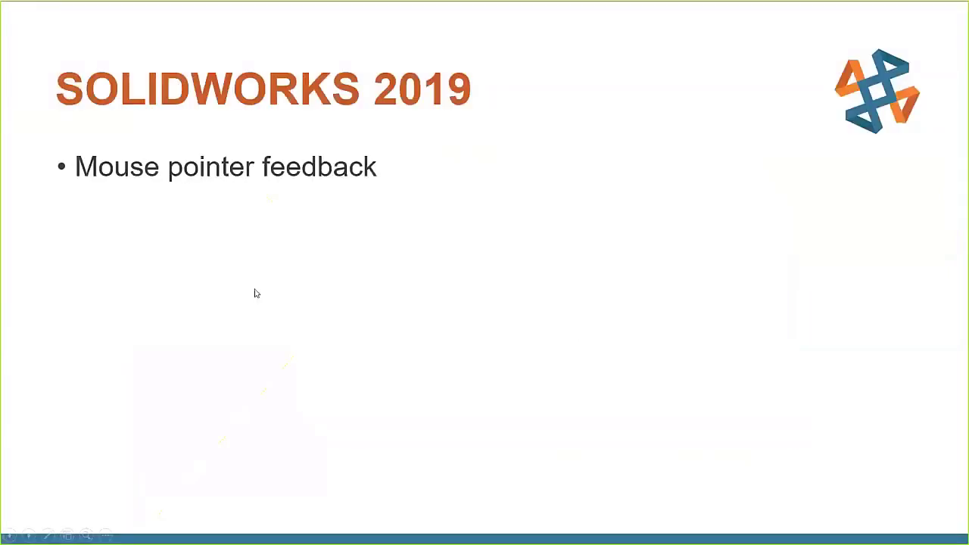
{"action": "left_click", "coordinate": [235, 205]}
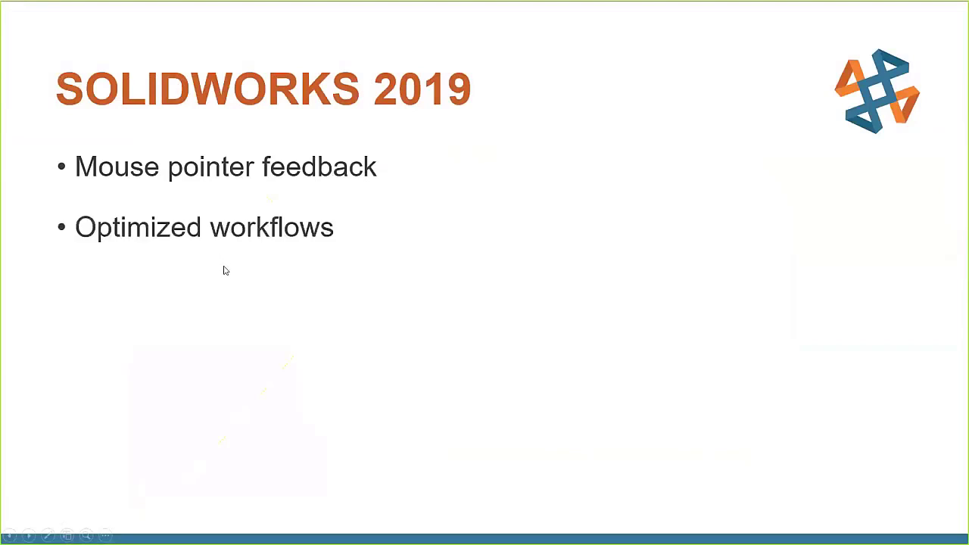
{"action": "key", "text": "alt+Tab"}
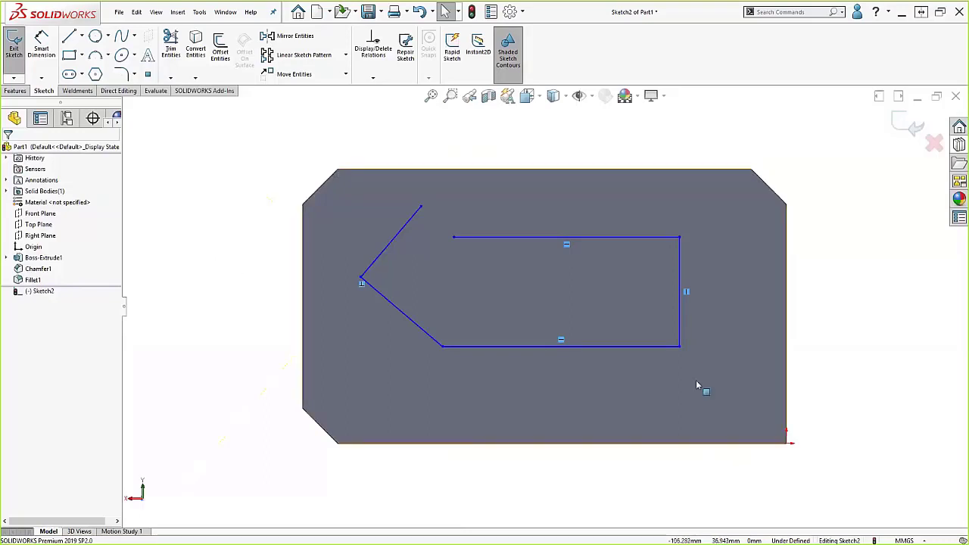
{"action": "middle_click_drag", "start_coordinate": [696, 380], "coordinate": [655, 295]}
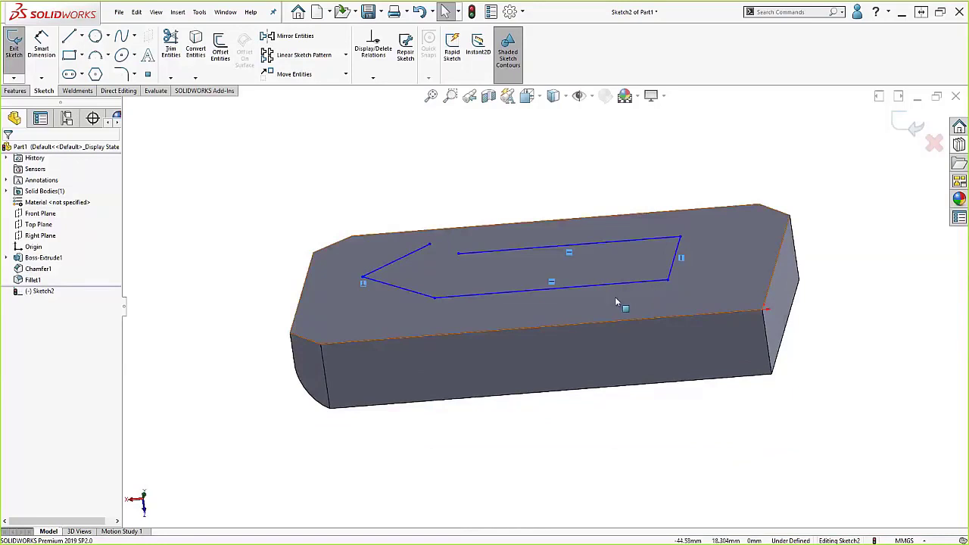
{"action": "key", "text": "s"}
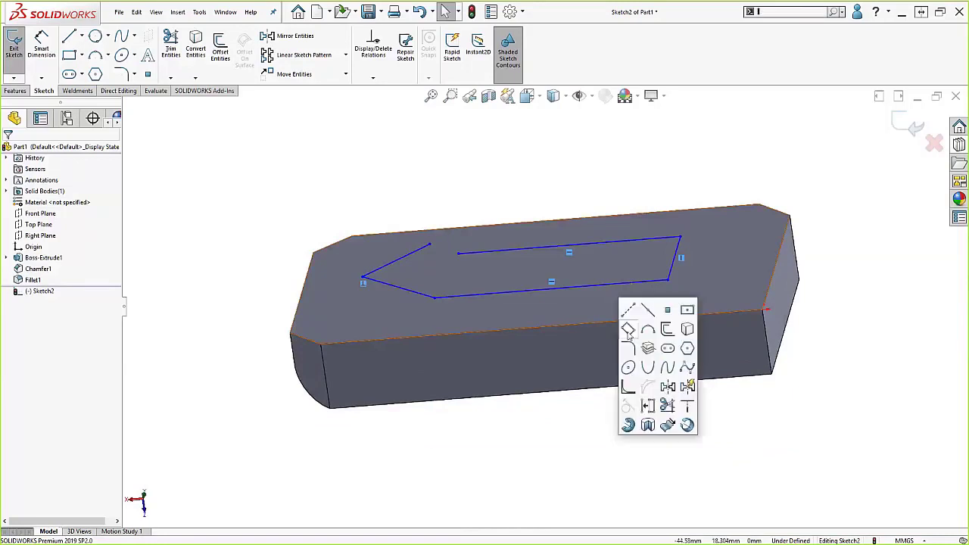
{"action": "left_click", "coordinate": [745, 278]}
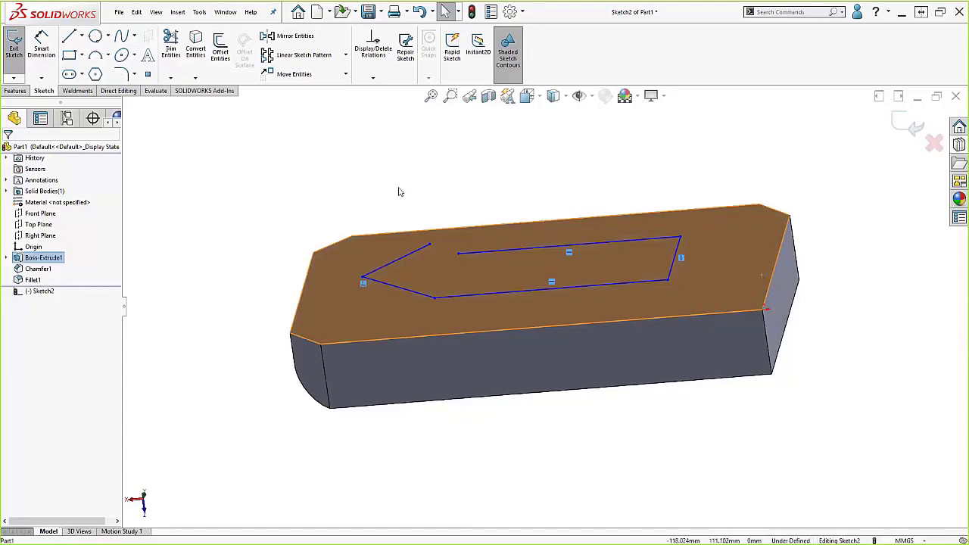
{"action": "left_click", "coordinate": [15, 91]}
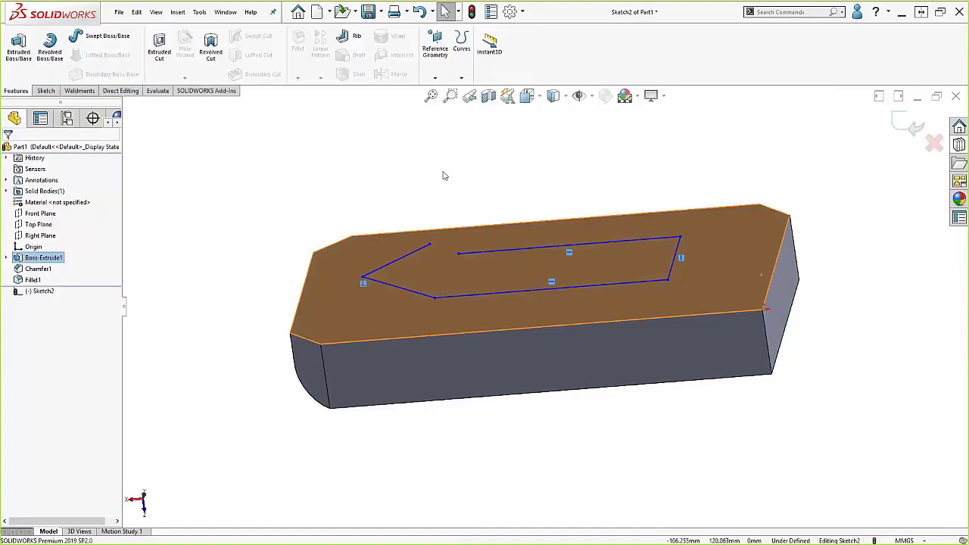
Leave the sketch on the back face and discard its changes
{"action": "left_click", "coordinate": [268, 135]}
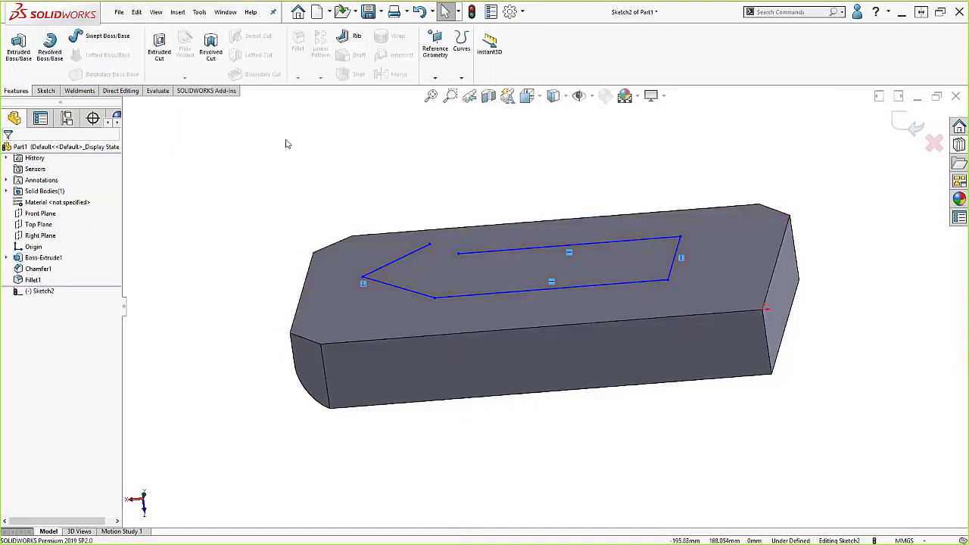
{"action": "left_click", "coordinate": [934, 144]}
{"action": "left_click", "coordinate": [489, 279]}
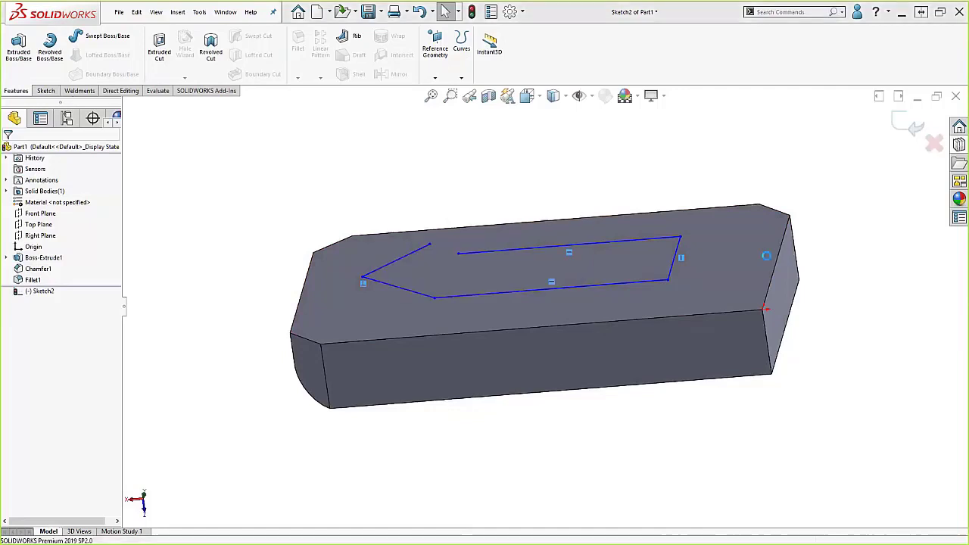
Try to apply a full round fillet to the block's short end face, using the two large flat faces as side faces
{"action": "left_click", "coordinate": [728, 259]}
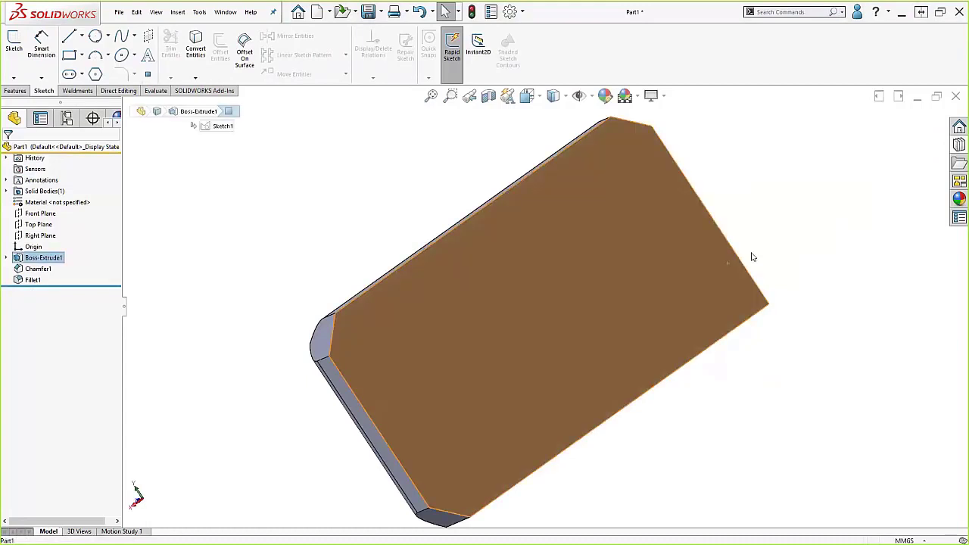
{"action": "right_click_drag", "start_coordinate": [753, 256], "coordinate": [703, 262]}
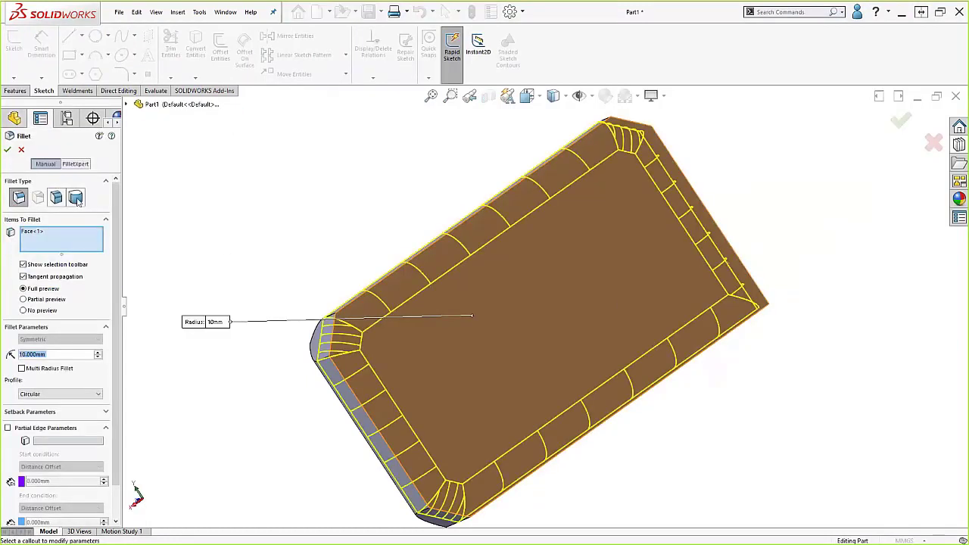
{"action": "left_click", "coordinate": [76, 198]}
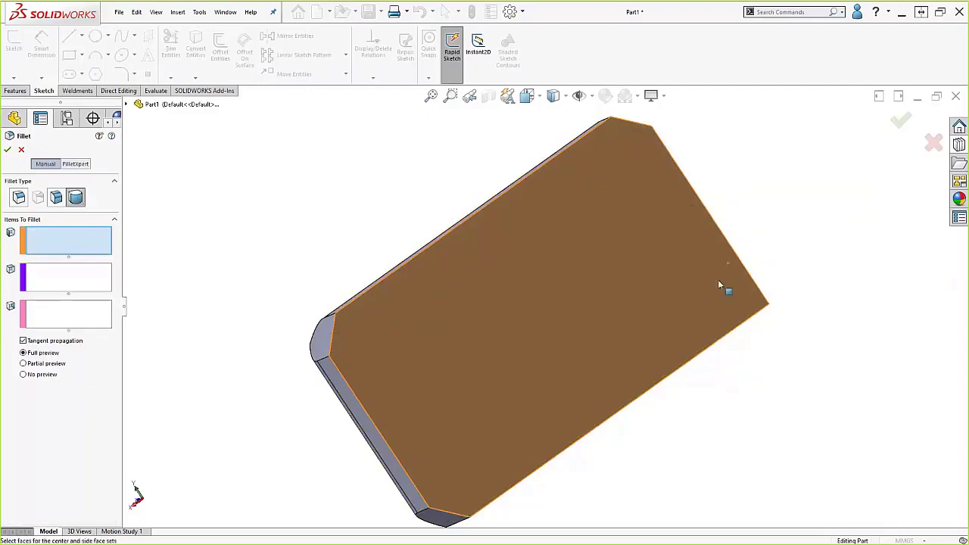
{"action": "middle_click_drag", "start_coordinate": [720, 282], "coordinate": [642, 386]}
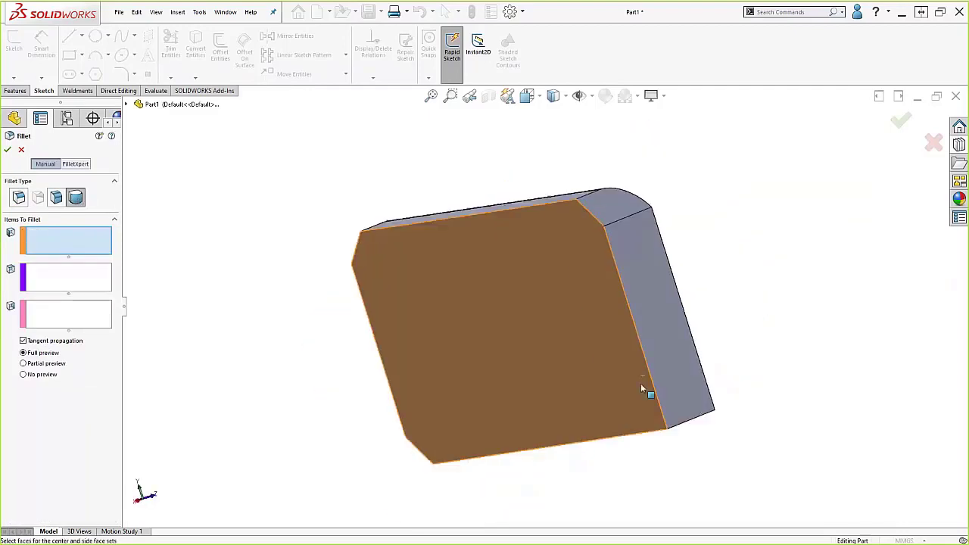
{"action": "left_click", "coordinate": [613, 329]}
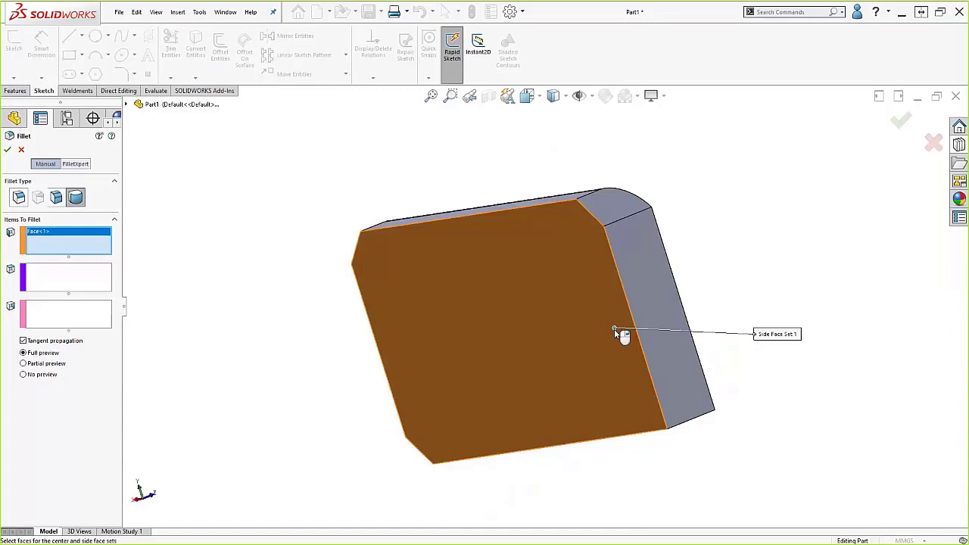
{"action": "right_click", "coordinate": [616, 344]}
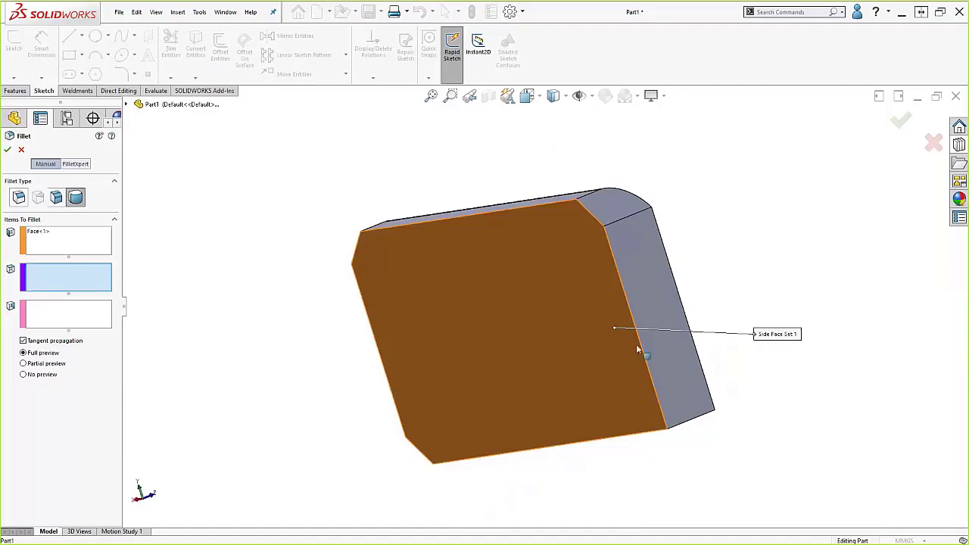
{"action": "left_click", "coordinate": [663, 346]}
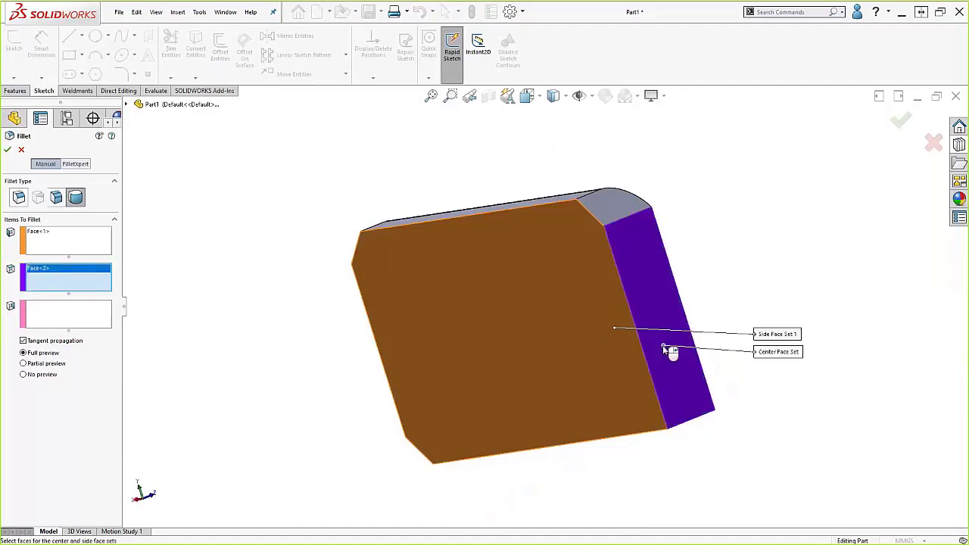
{"action": "right_click", "coordinate": [664, 349]}
{"action": "middle_click_drag", "start_coordinate": [669, 348], "coordinate": [506, 335]}
{"action": "left_click", "coordinate": [490, 337]}
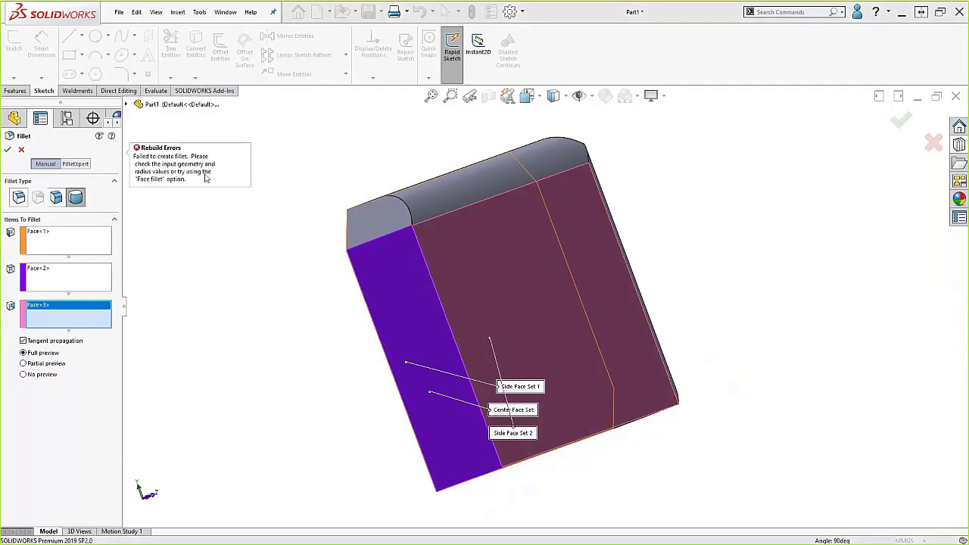
{"action": "key", "text": "Escape"}
Suppress the Chamfer1 and Fillet1 features
{"action": "left_click", "coordinate": [38, 269]}
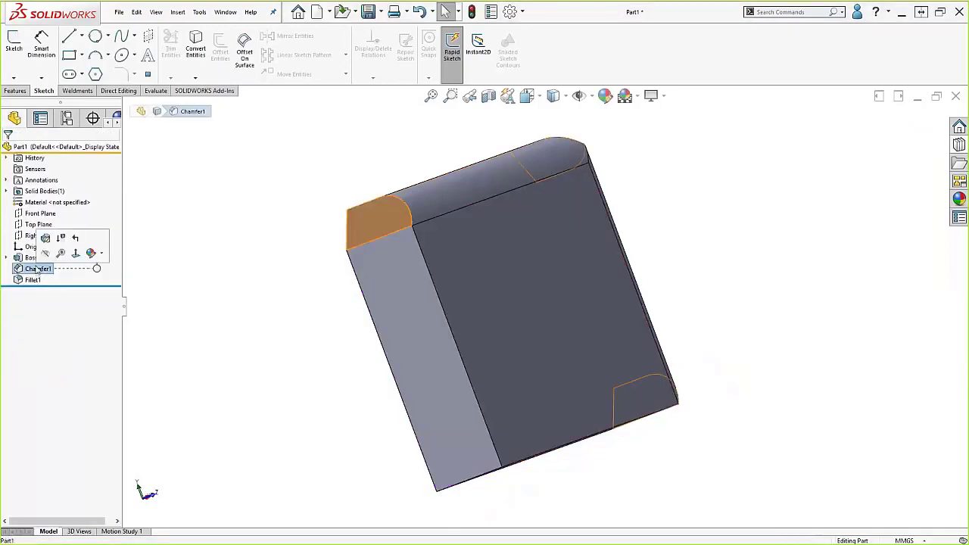
{"action": "left_click", "coordinate": [62, 239]}
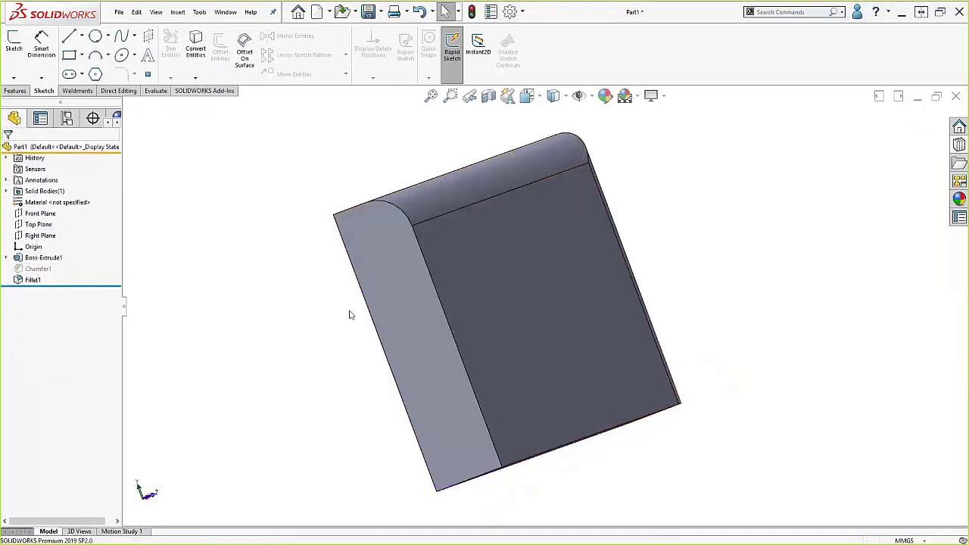
{"action": "middle_click_drag", "start_coordinate": [505, 389], "coordinate": [493, 317]}
Apply a full round fillet to the block's long narrow side face, with the two large flat faces as side faces
{"action": "left_click", "coordinate": [493, 318]}
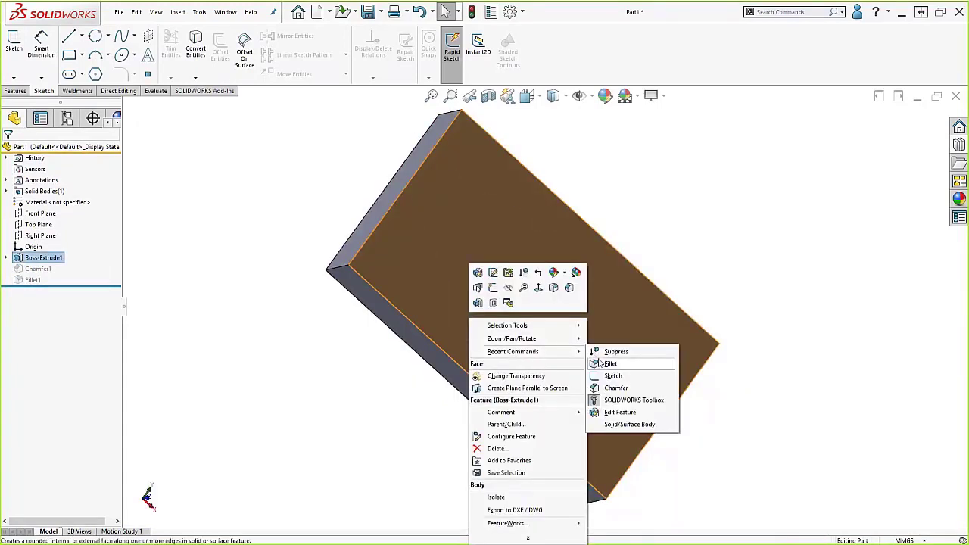
{"action": "key", "text": "Escape"}
{"action": "left_click", "coordinate": [489, 358]}
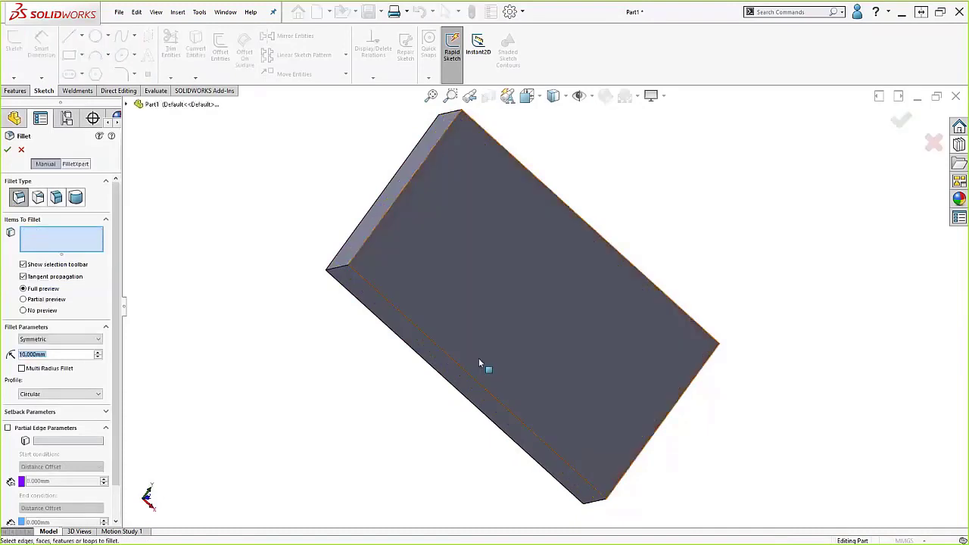
{"action": "left_click", "coordinate": [76, 198]}
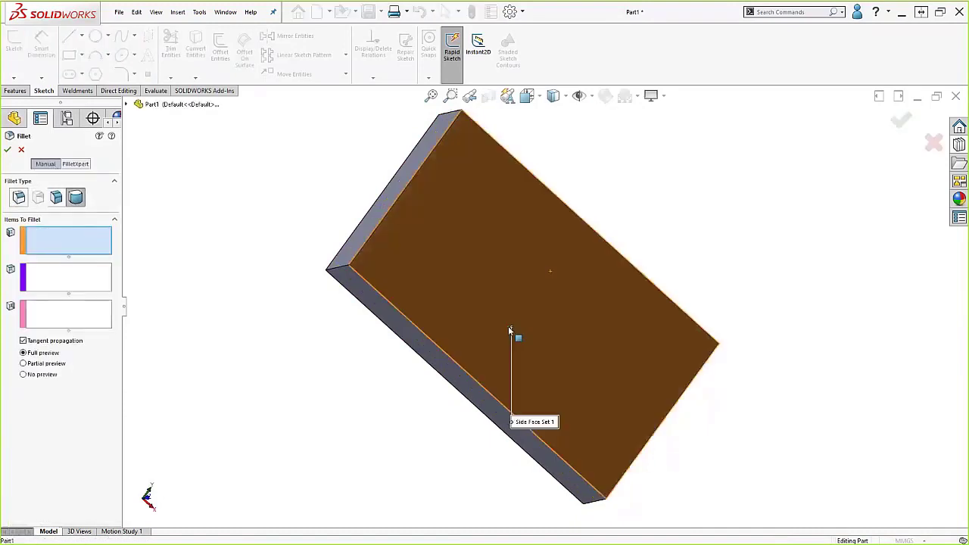
{"action": "left_click", "coordinate": [503, 329]}
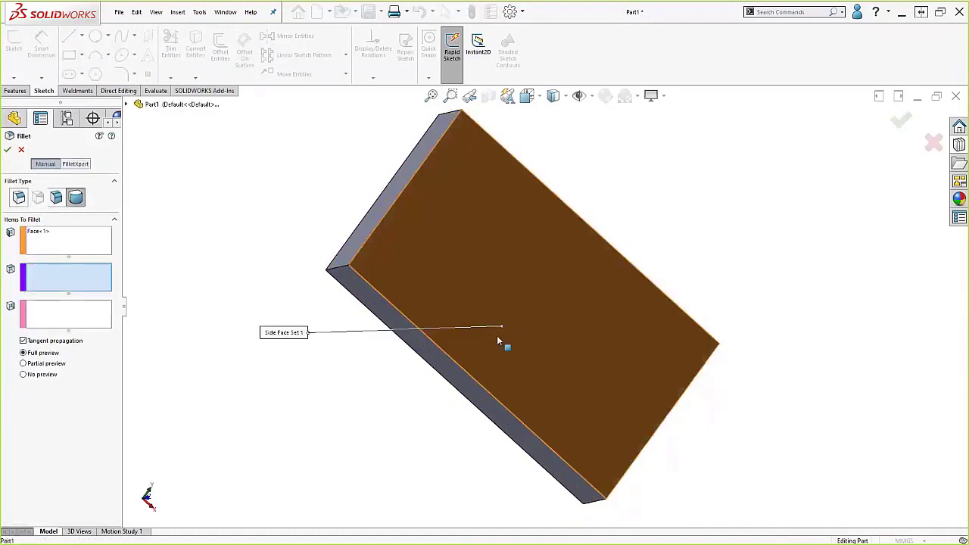
{"action": "middle_click_drag", "start_coordinate": [502, 341], "coordinate": [533, 340]}
{"action": "left_click", "coordinate": [509, 353]}
{"action": "right_click", "coordinate": [539, 339]}
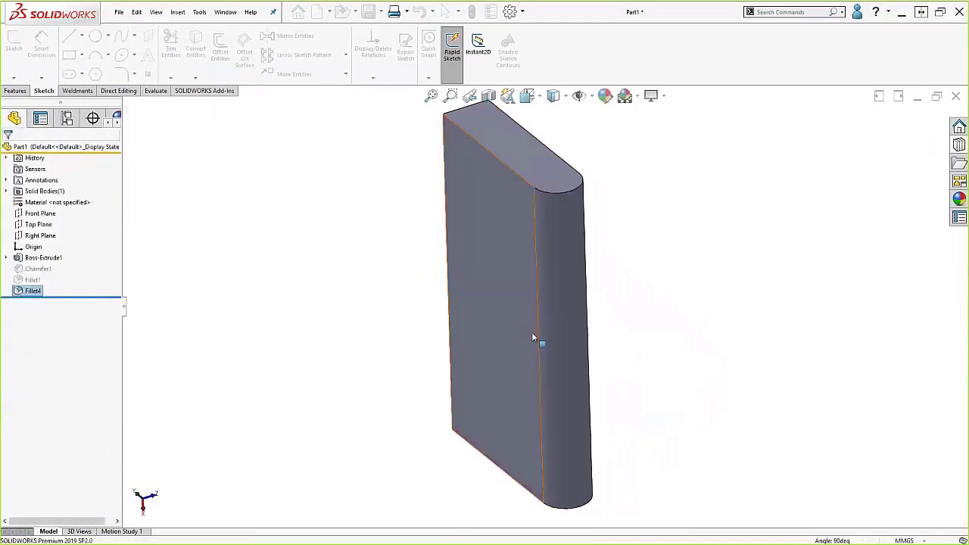
{"action": "middle_click_drag", "start_coordinate": [563, 314], "coordinate": [546, 302]}
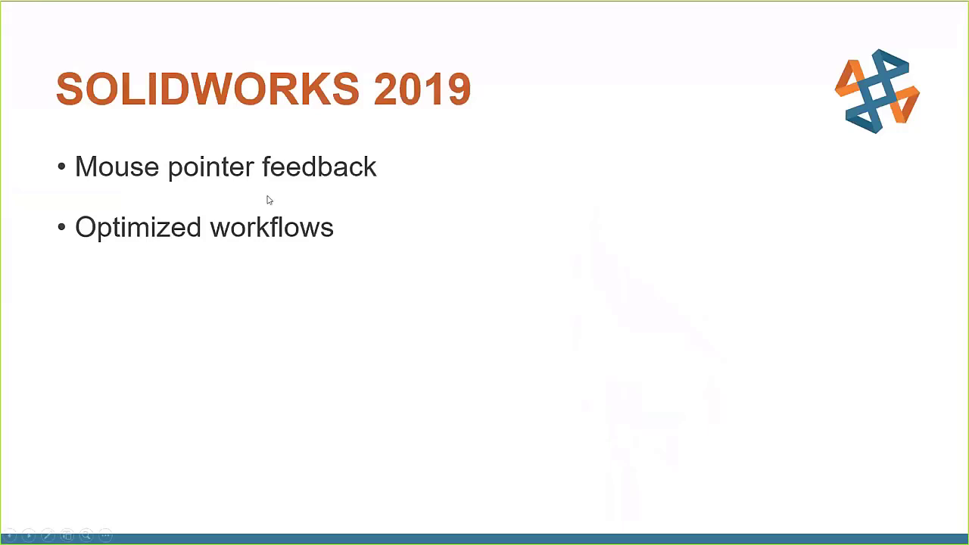
{"action": "left_click", "coordinate": [261, 270]}
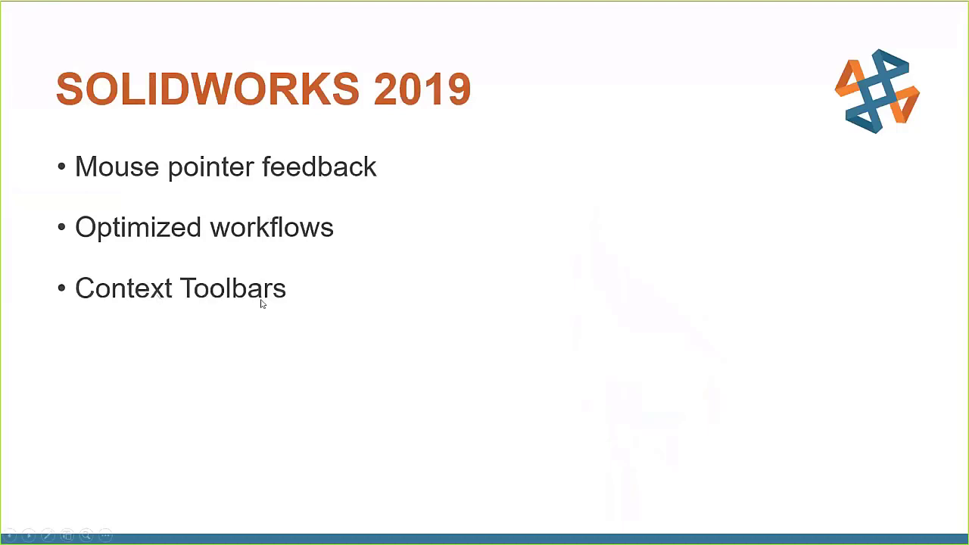
{"action": "key", "text": "alt+Tab"}
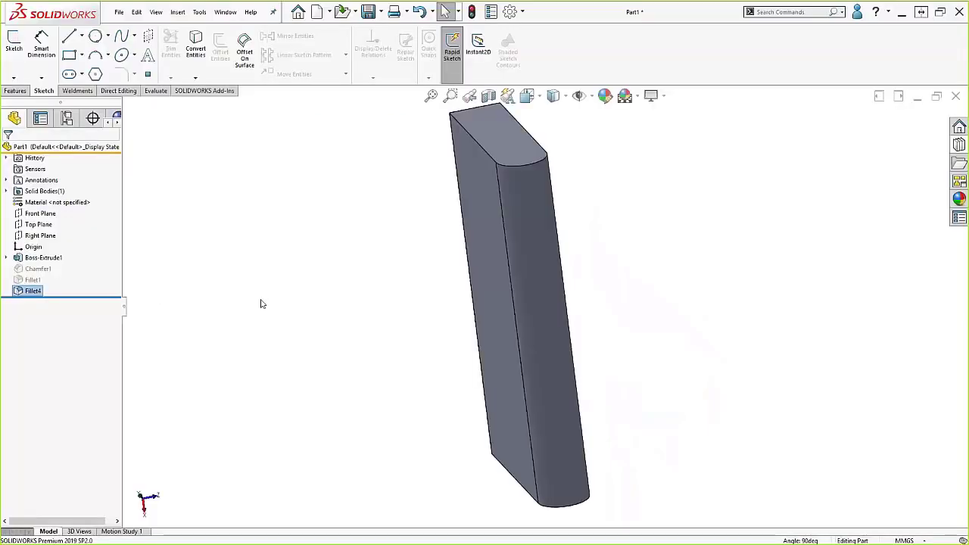
Sketch a circle near the middle of the block's large flat face as the profile of an extruded cut
{"action": "scroll", "coordinate": [489, 294], "scroll_direction": "up", "scroll_amount": 2}
{"action": "middle_click_drag", "start_coordinate": [489, 294], "coordinate": [572, 334]}
{"action": "scroll", "coordinate": [548, 249], "scroll_direction": "down", "scroll_amount": 3}
{"action": "scroll", "coordinate": [533, 270], "scroll_direction": "up", "scroll_amount": 2}
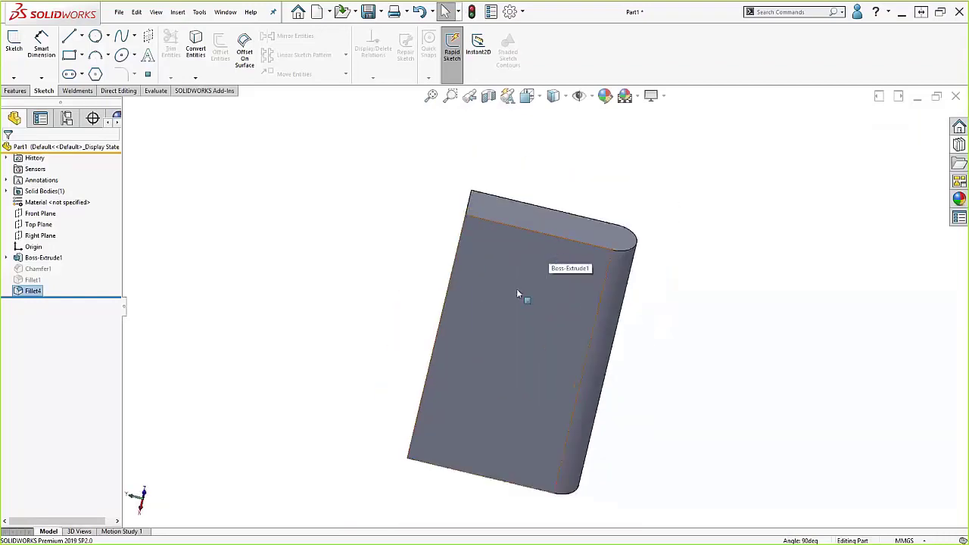
{"action": "left_click", "coordinate": [515, 290]}
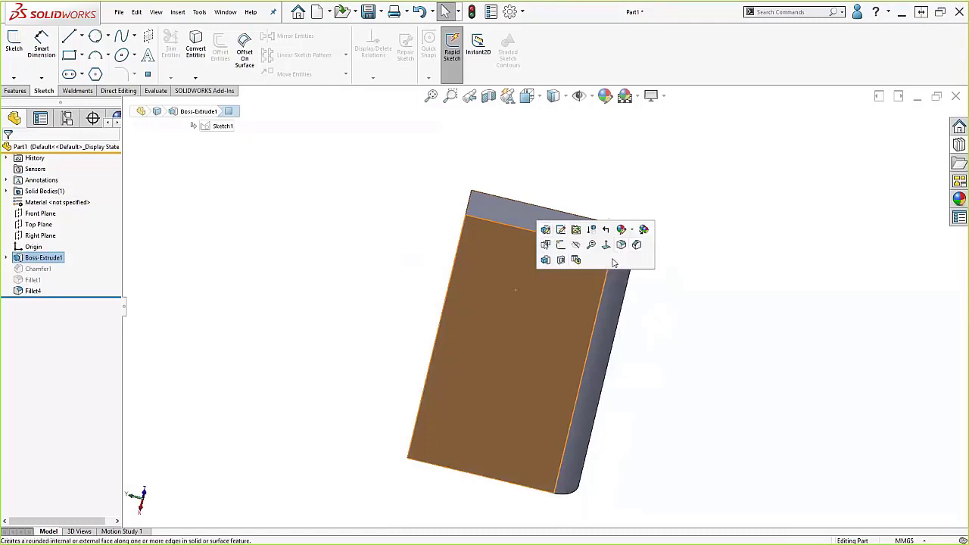
{"action": "left_click", "coordinate": [575, 260]}
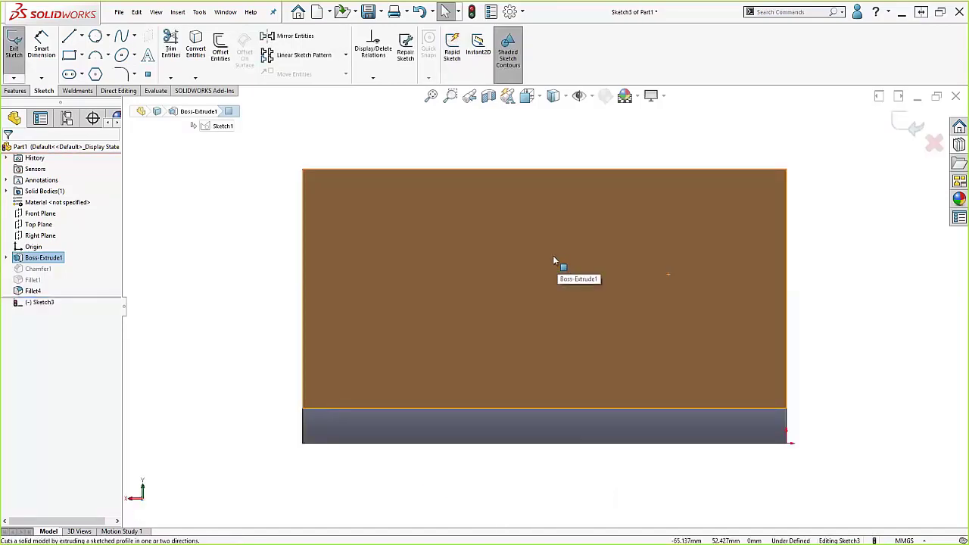
{"action": "mouse_move", "coordinate": [543, 245]}
{"action": "right_mouse_down"}
{"action": "mouse_move", "coordinate": [539, 256]}
{"action": "mouse_move", "coordinate": [590, 246]}
{"action": "right_mouse_up"}
{"action": "left_click", "coordinate": [528, 286]}
{"action": "left_click", "coordinate": [569, 269]}
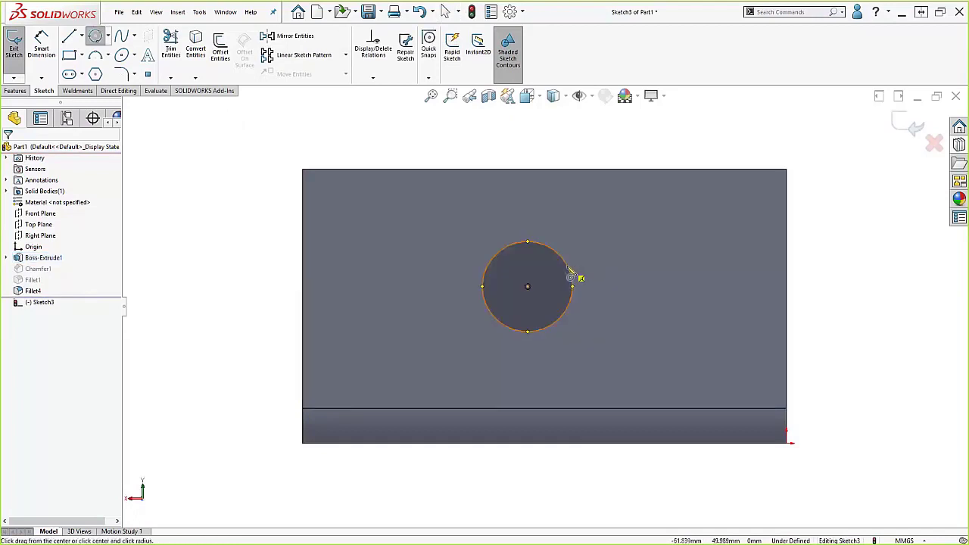
{"action": "key", "text": "Escape"}
Finish the circle sketch and cut it through the block with a 20 mm Blind extruded cut
{"action": "left_click", "coordinate": [562, 277]}
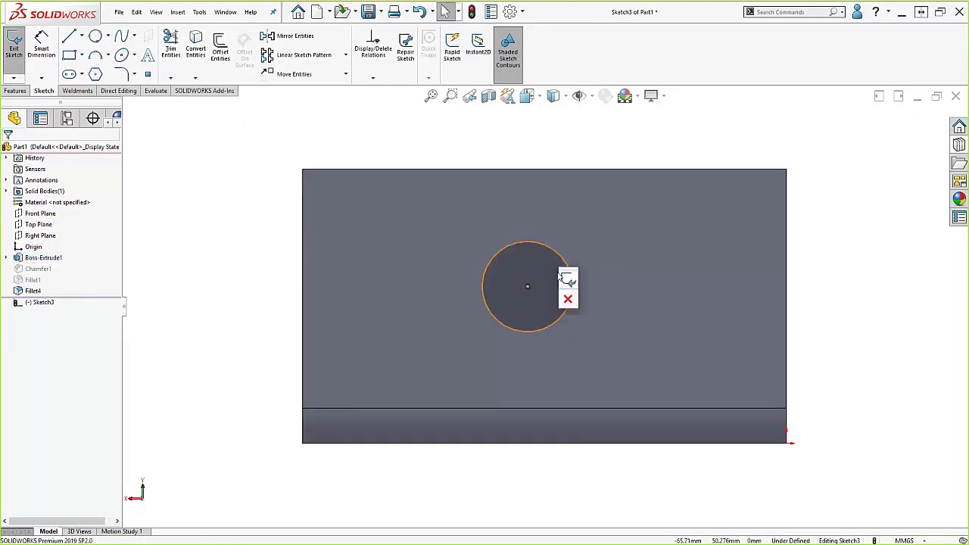
{"action": "left_click", "coordinate": [568, 279]}
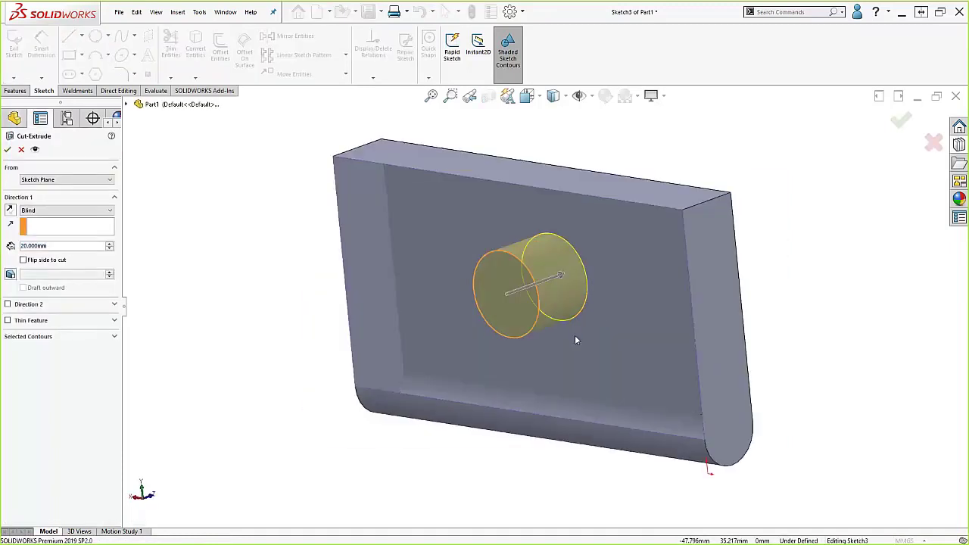
{"action": "right_click", "coordinate": [574, 340]}
{"action": "left_click", "coordinate": [589, 269]}
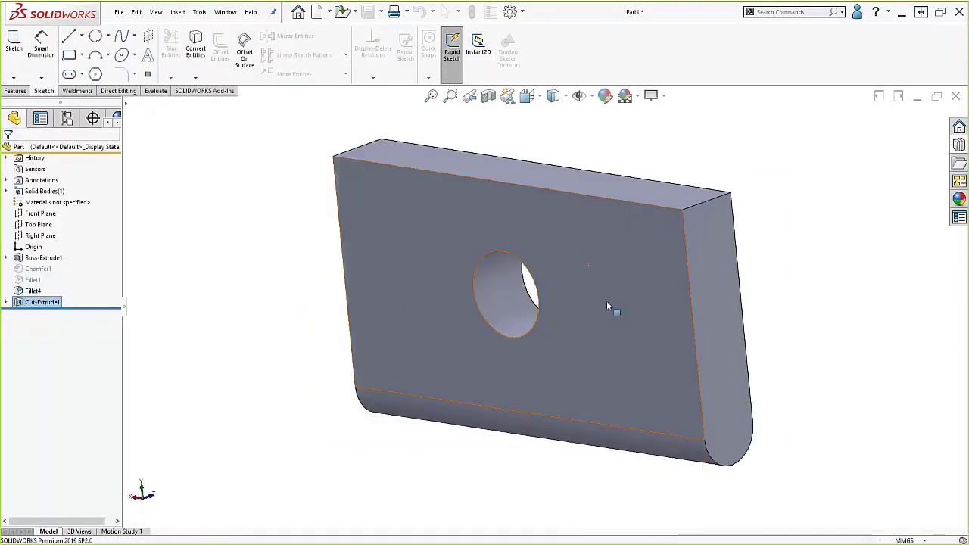
{"action": "middle_click_drag", "start_coordinate": [607, 300], "coordinate": [653, 288]}
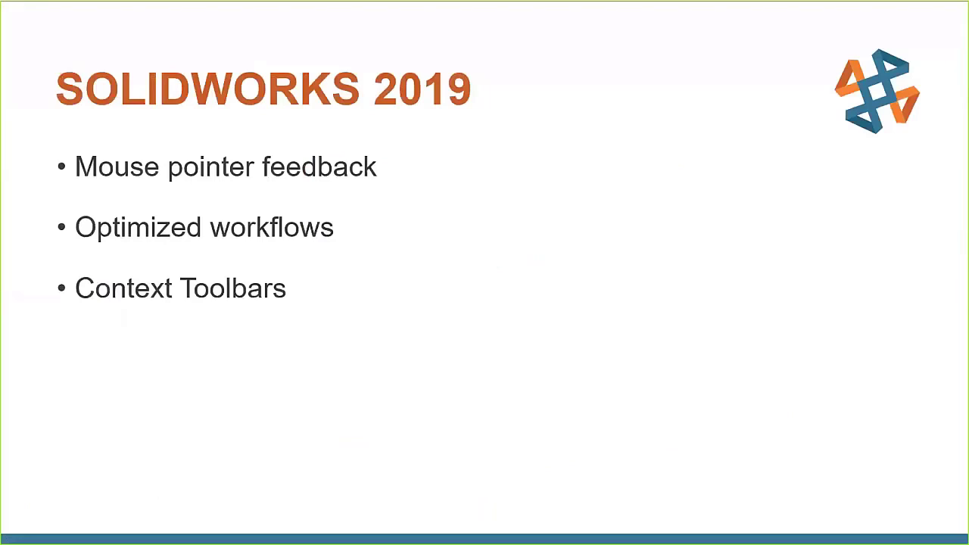
{"action": "left_click", "coordinate": [442, 277]}
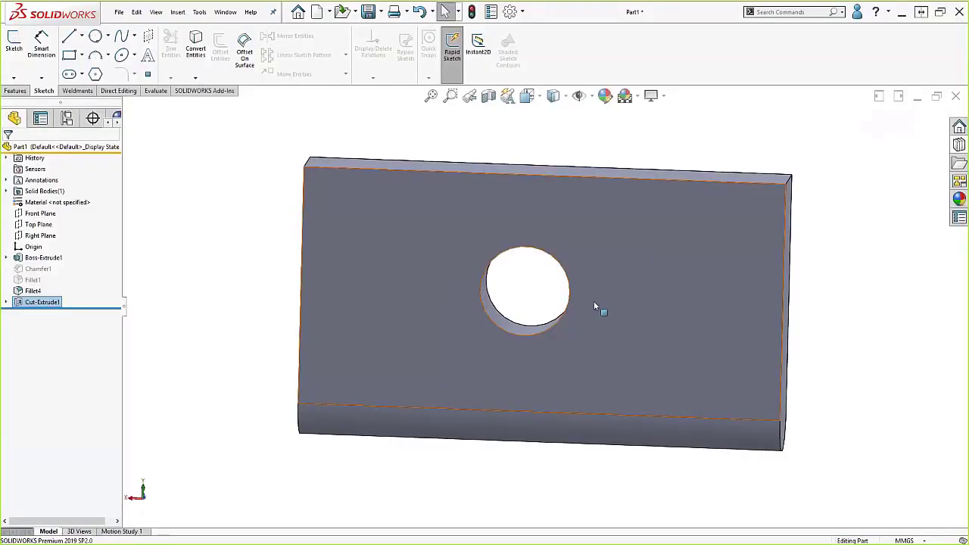
Set up a Mirror of the block's solid body about its large flat face with Merge solids enabled
{"action": "scroll", "coordinate": [636, 317], "scroll_direction": "up", "scroll_amount": 2}
{"action": "scroll", "coordinate": [634, 315], "scroll_direction": "down", "scroll_amount": 2}
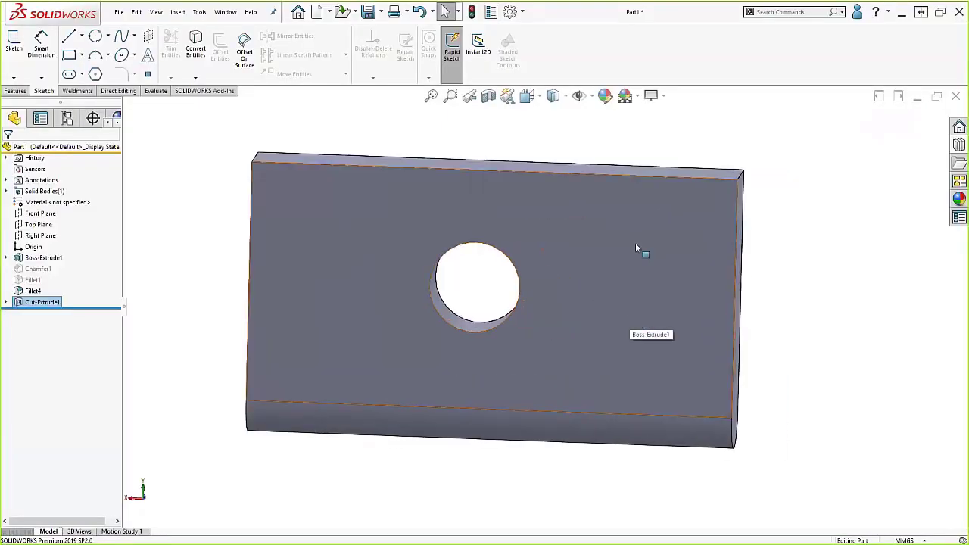
{"action": "right_click_drag", "start_coordinate": [635, 243], "coordinate": [633, 252]}
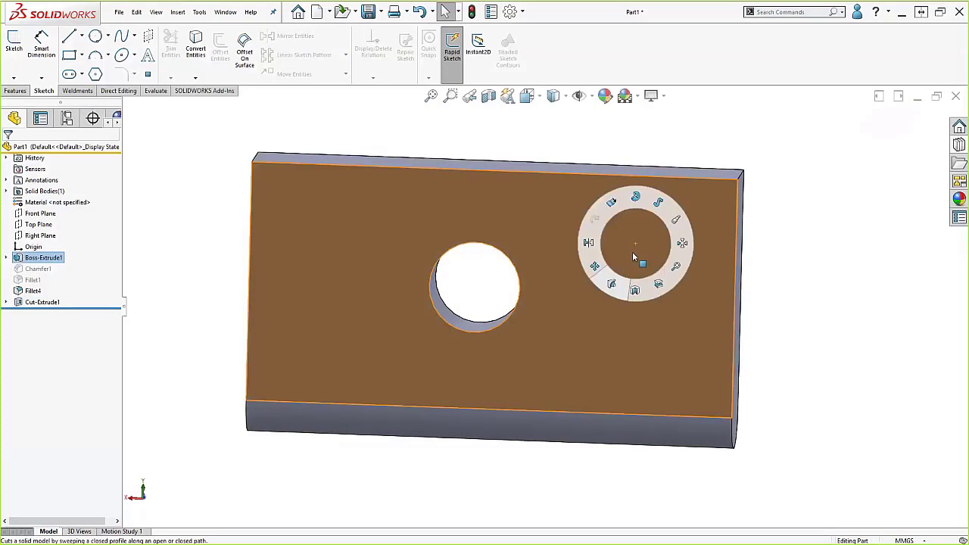
{"action": "right_click_drag", "start_coordinate": [632, 252], "coordinate": [587, 229]}
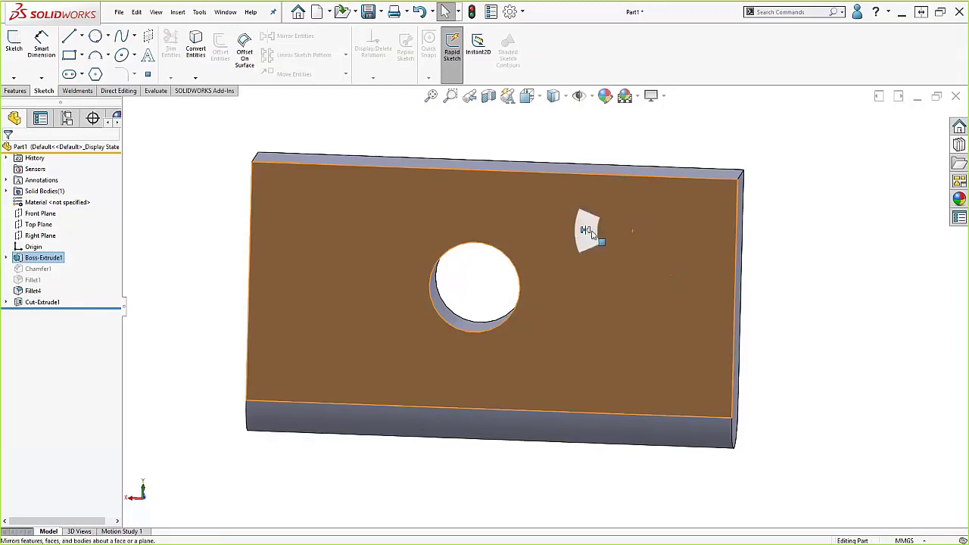
{"action": "middle_click_drag", "start_coordinate": [589, 231], "coordinate": [565, 233]}
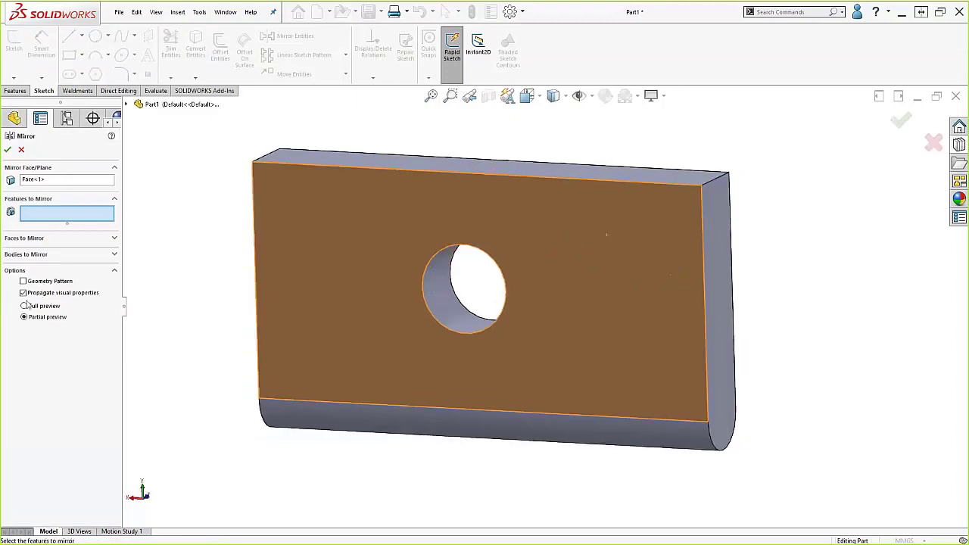
{"action": "left_click", "coordinate": [113, 255]}
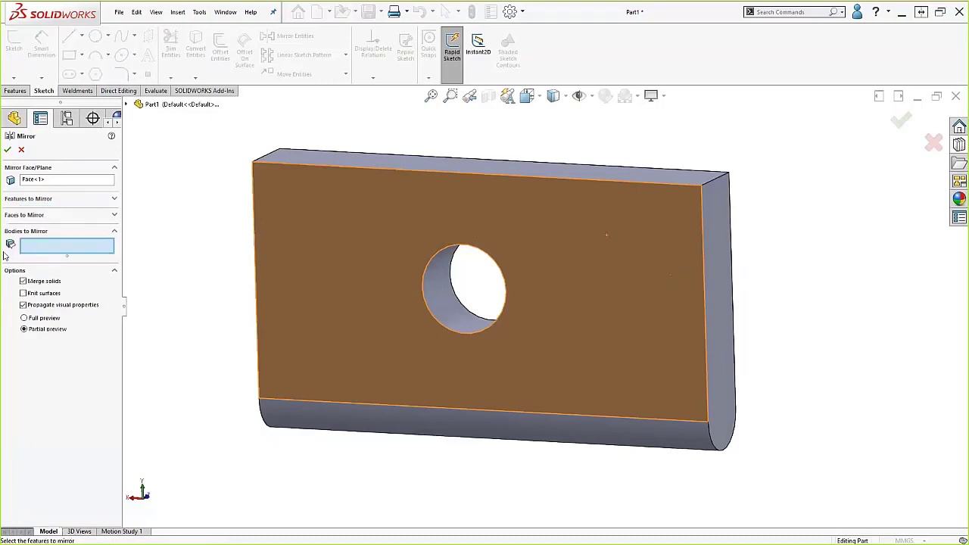
{"action": "left_click", "coordinate": [672, 303]}
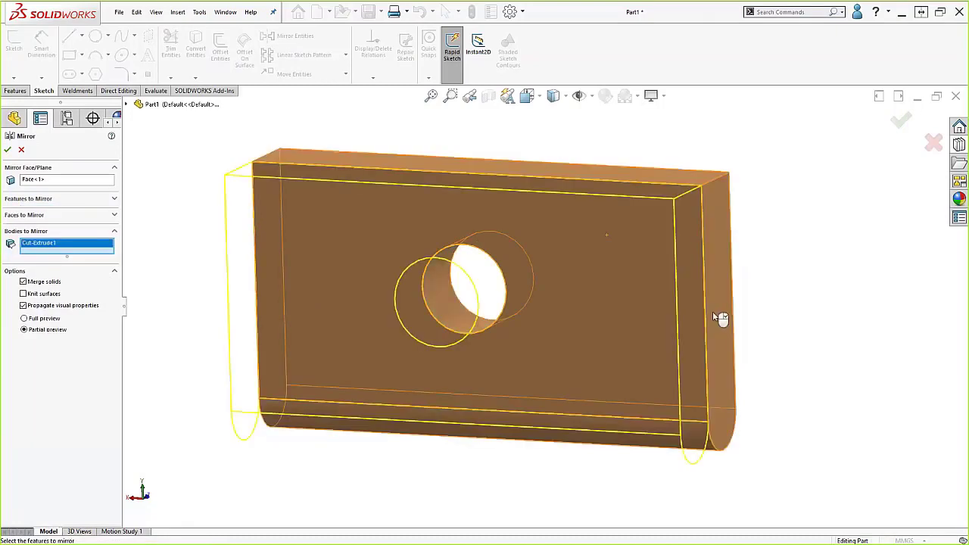
Replace the mirror face with the block's short flat end face, complete the mirror and fit the part in view
{"action": "left_click", "coordinate": [93, 181]}
{"action": "right_click", "coordinate": [73, 180]}
{"action": "left_click", "coordinate": [106, 185]}
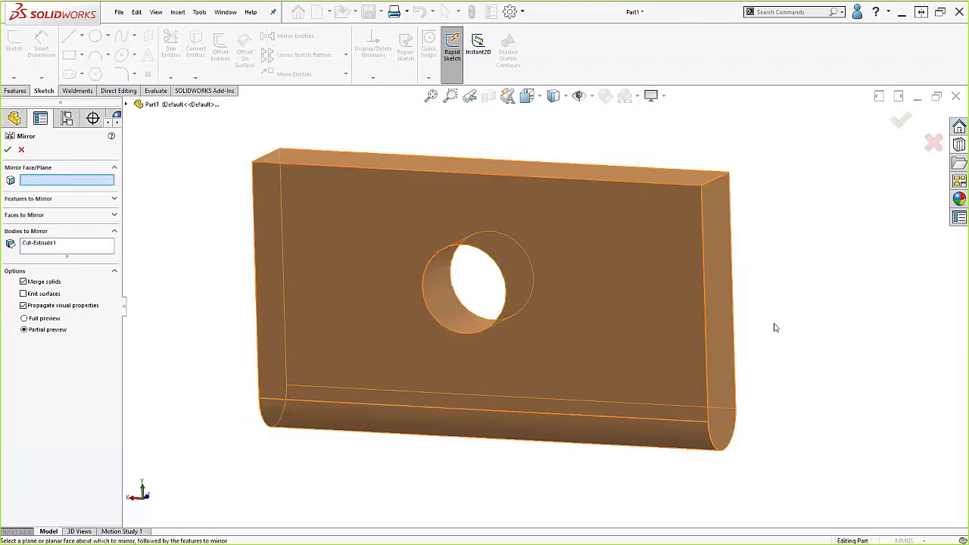
{"action": "left_click", "coordinate": [724, 315]}
{"action": "right_click", "coordinate": [730, 316]}
{"action": "key", "text": "f"}
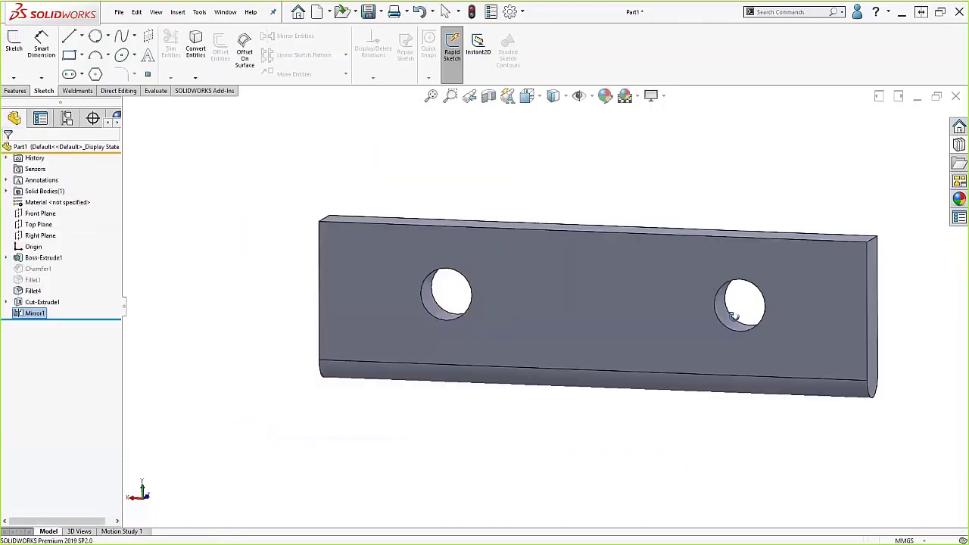
Display the part modelling mouse gesture wheel over the block's large flat face
{"action": "left_click", "coordinate": [675, 313]}
{"action": "right_click_drag", "start_coordinate": [675, 312], "coordinate": [677, 305]}
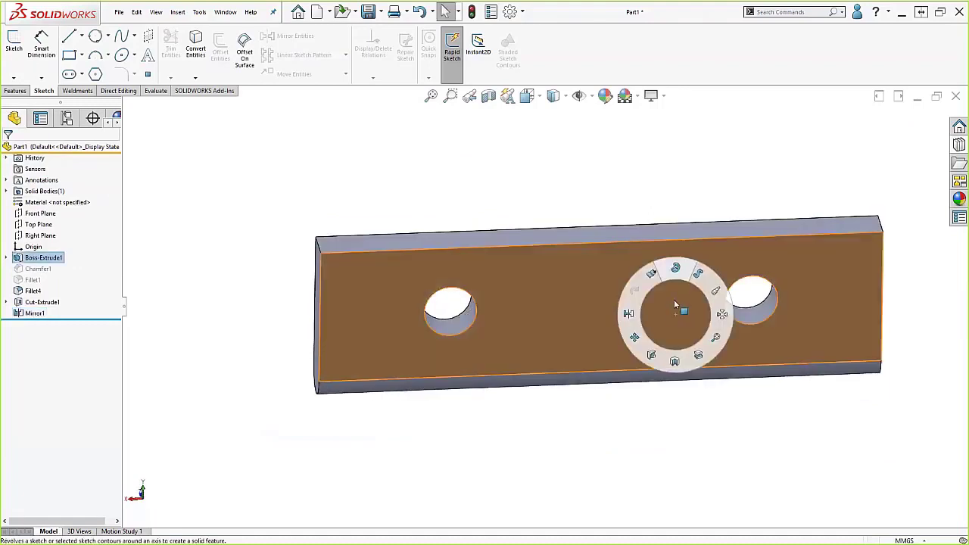
{"action": "right_click_drag", "start_coordinate": [685, 315], "coordinate": [672, 300]}
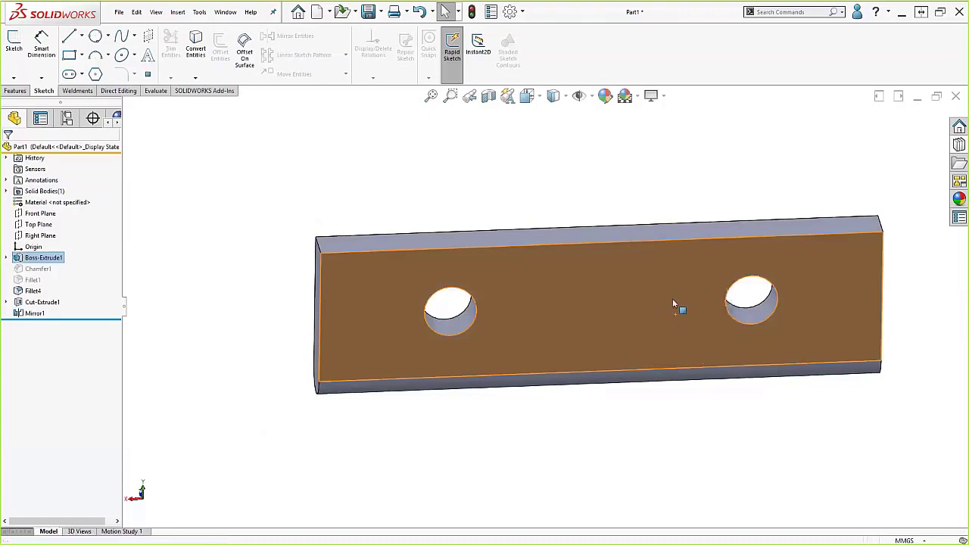
Start a sketch on the block's large flat face and display the sketch mouse gesture wheel
{"action": "left_click", "coordinate": [599, 311]}
{"action": "left_click", "coordinate": [646, 264]}
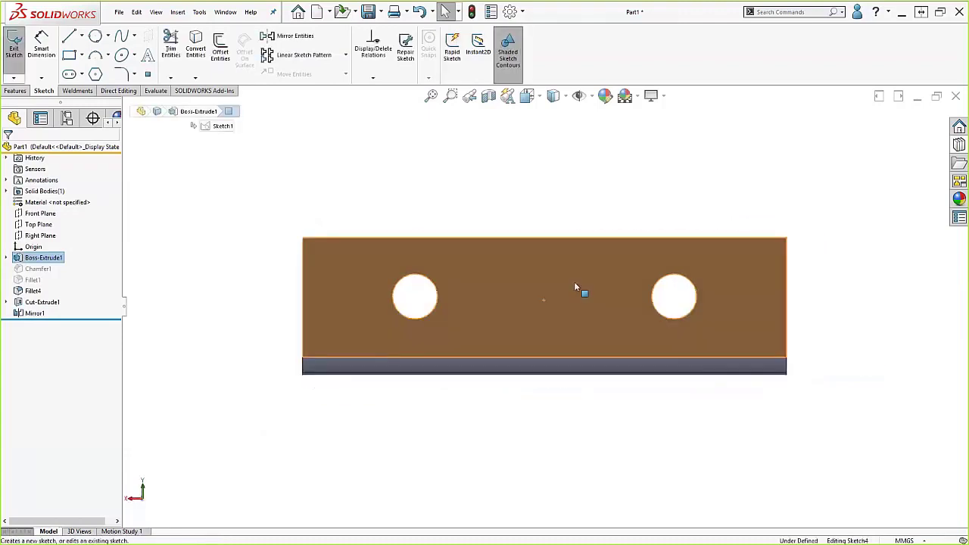
{"action": "right_click_drag", "start_coordinate": [574, 286], "coordinate": [573, 291]}
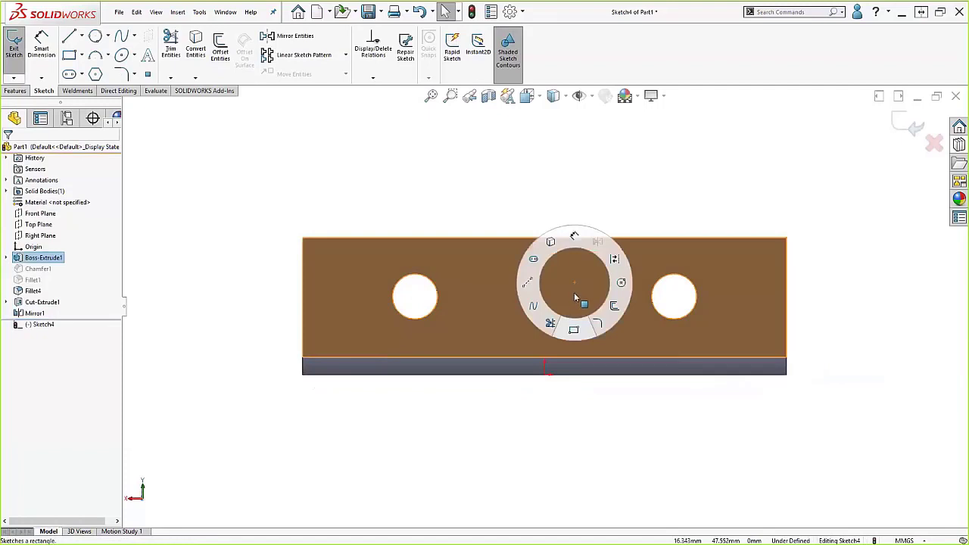
{"action": "right_click_drag", "start_coordinate": [575, 293], "coordinate": [575, 293]}
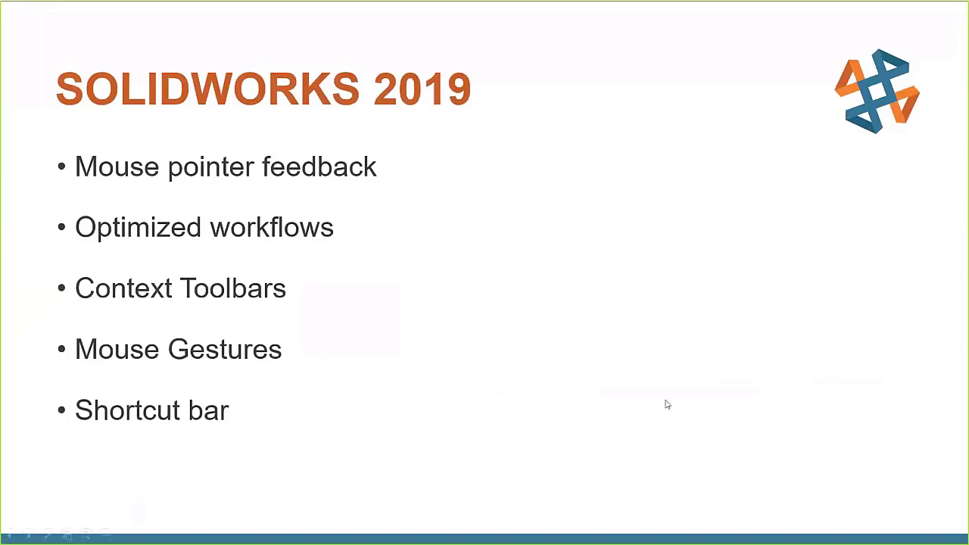
Switch back to SOLIDWORKS, look through the sketch shortcut bar and exit the empty sketch
{"action": "key", "text": "alt+Tab"}
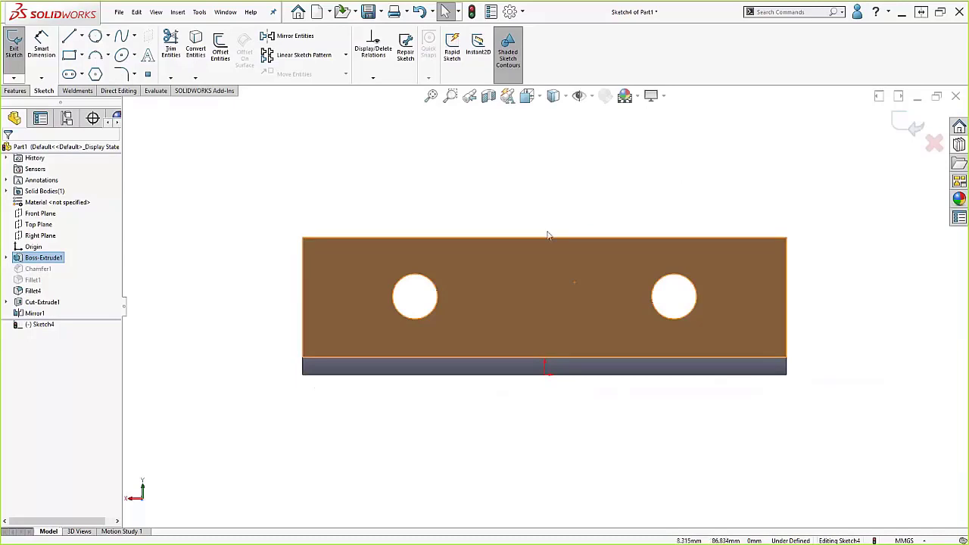
{"action": "key", "text": "s"}
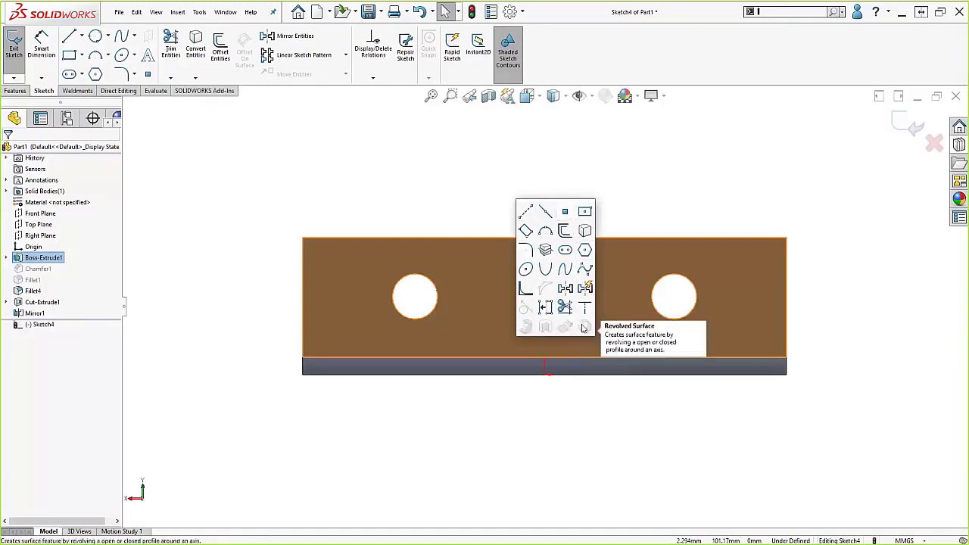
{"action": "left_click", "coordinate": [480, 217]}
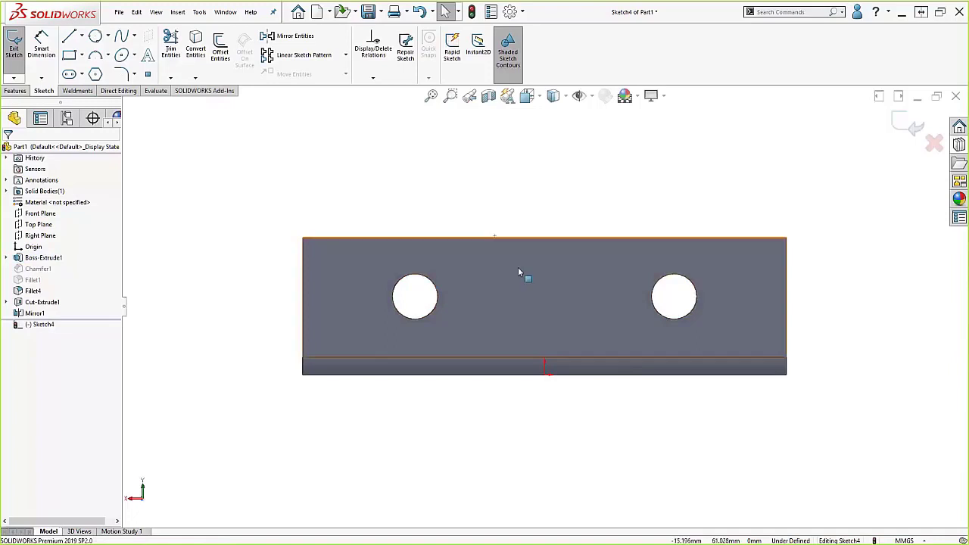
{"action": "key", "text": "d"}
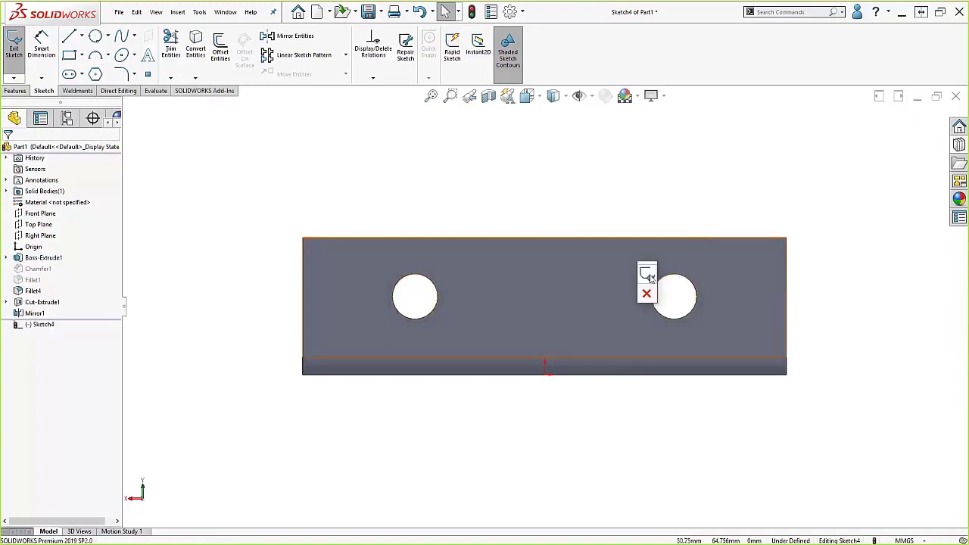
{"action": "left_click", "coordinate": [648, 275]}
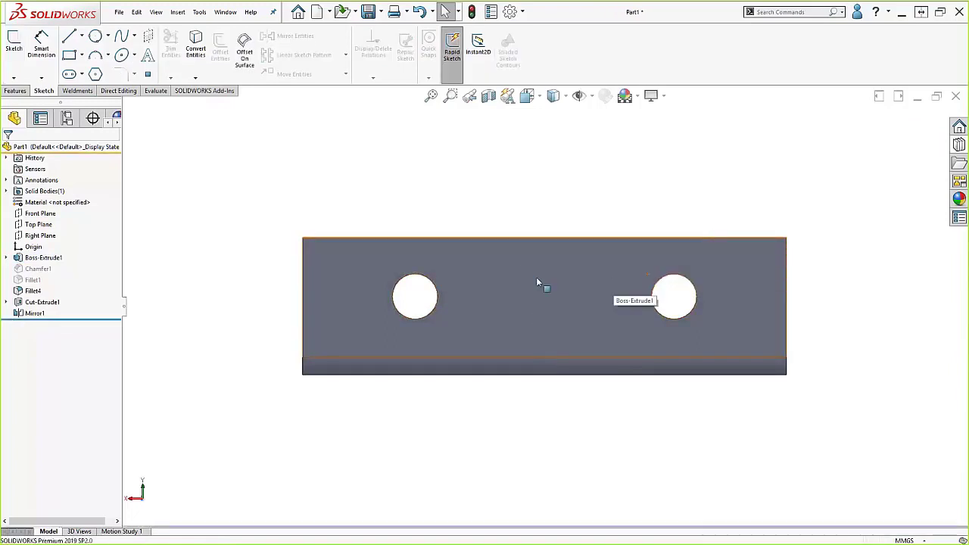
Display the part shortcut bar and look through its feature commands up to View Axes
{"action": "key", "text": "s"}
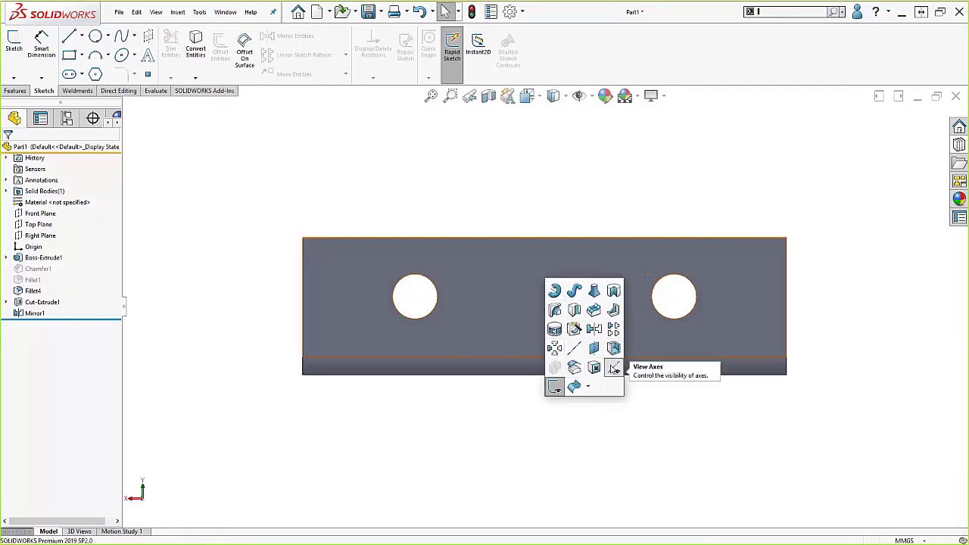
{"action": "left_click", "coordinate": [613, 369]}
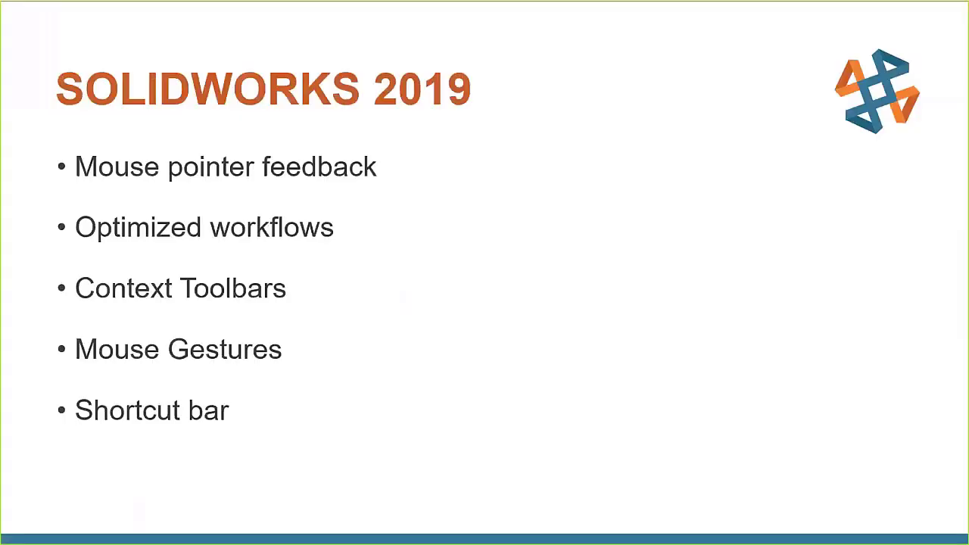
{"action": "left_click", "coordinate": [350, 376]}
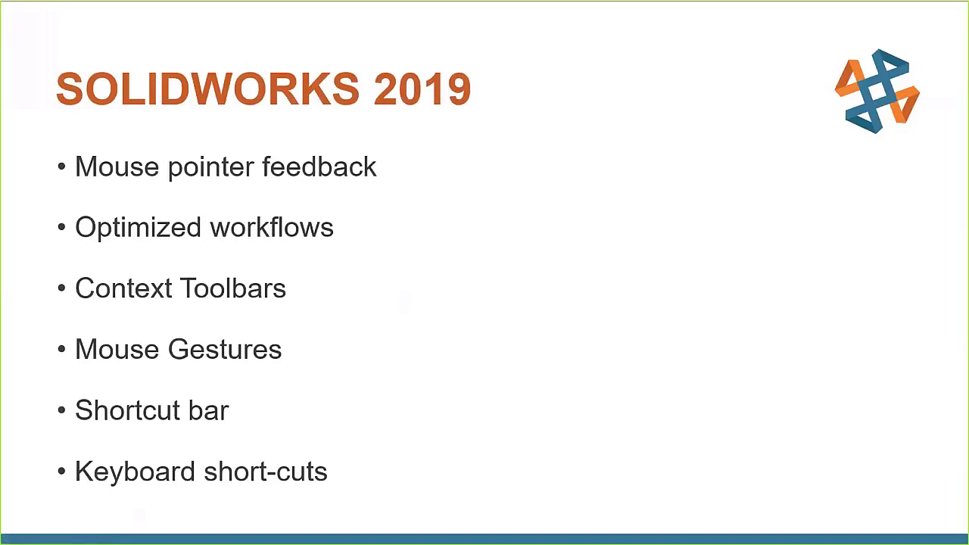
Switch to SOLIDWORKS, sketch a closed triangle with sides about 37 and 40 mm between the holes on the large flat face, and exit the sketch
{"action": "key", "text": "alt+Tab"}
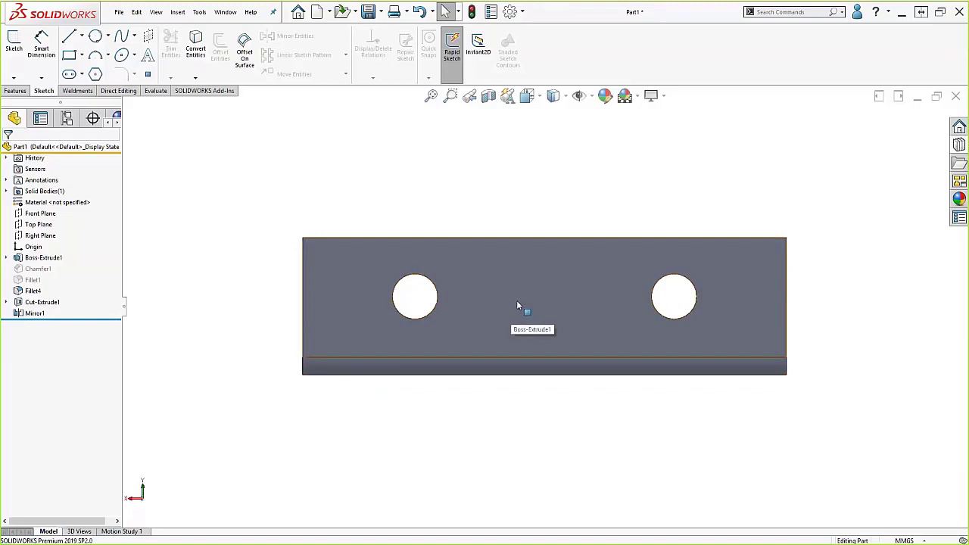
{"action": "key", "text": "s"}
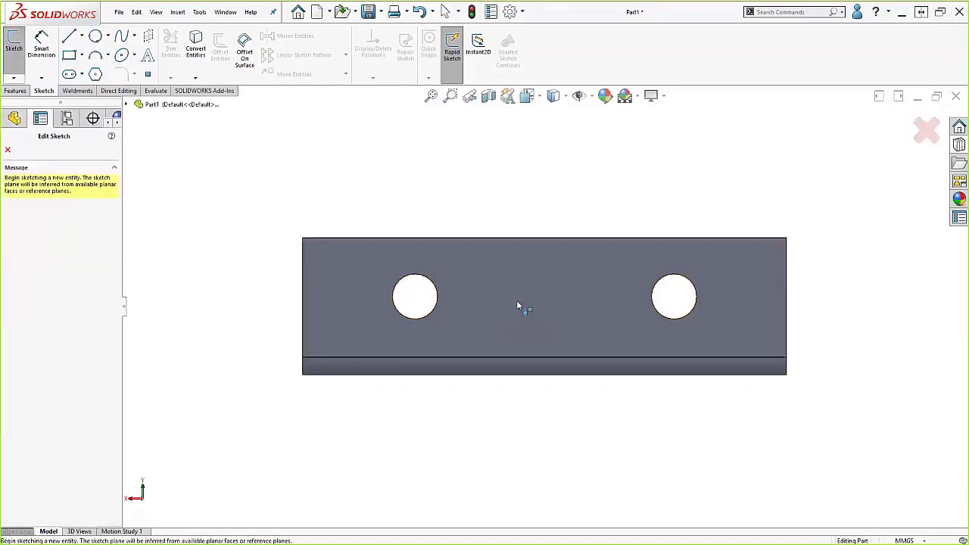
{"action": "left_click", "coordinate": [517, 306]}
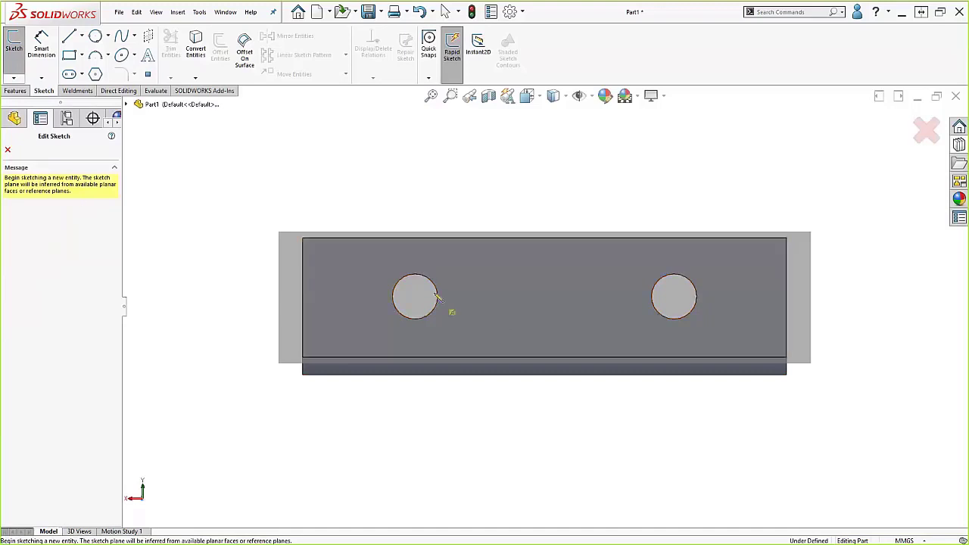
{"action": "left_click", "coordinate": [542, 305]}
{"action": "key", "text": "l"}
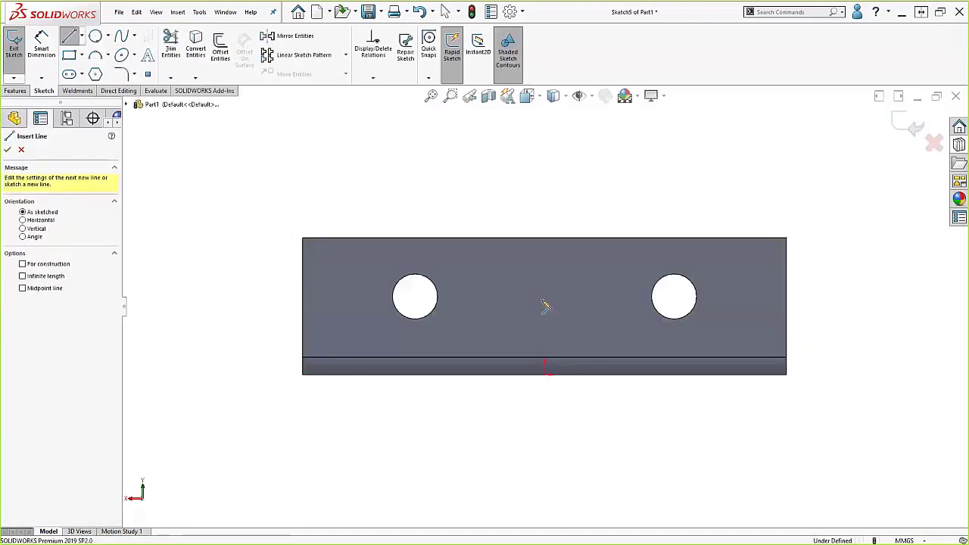
{"action": "left_click", "coordinate": [544, 299]}
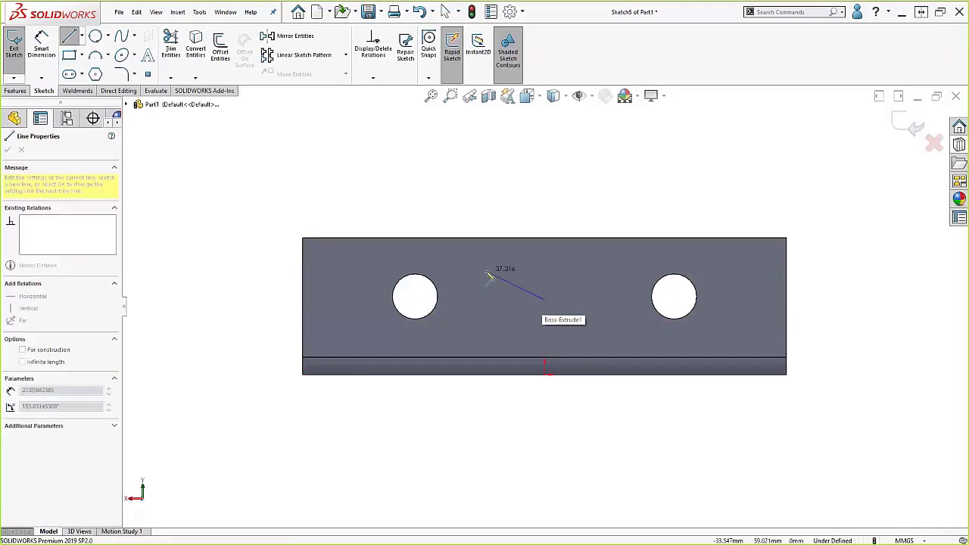
{"action": "left_click", "coordinate": [486, 271]}
{"action": "left_click", "coordinate": [479, 326]}
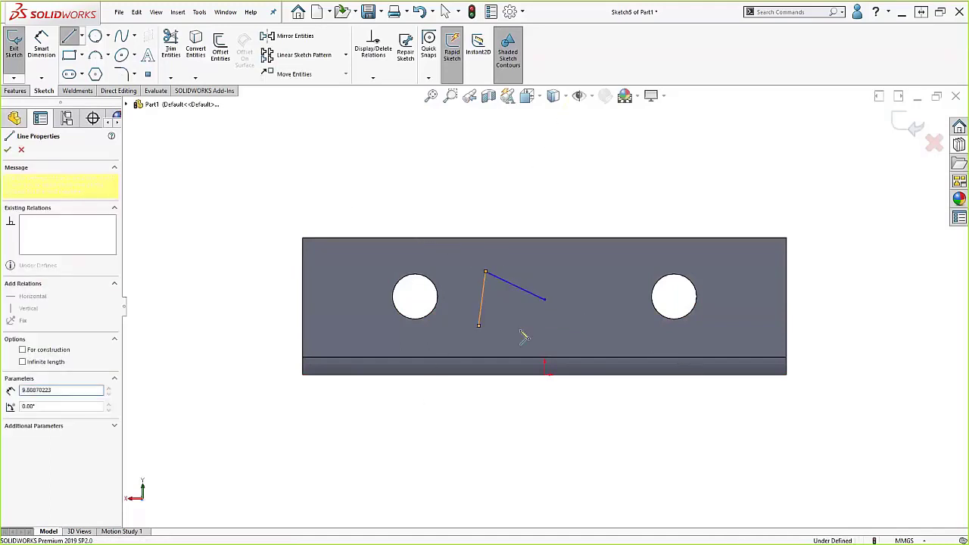
{"action": "left_click", "coordinate": [544, 300]}
{"action": "left_click", "coordinate": [545, 301]}
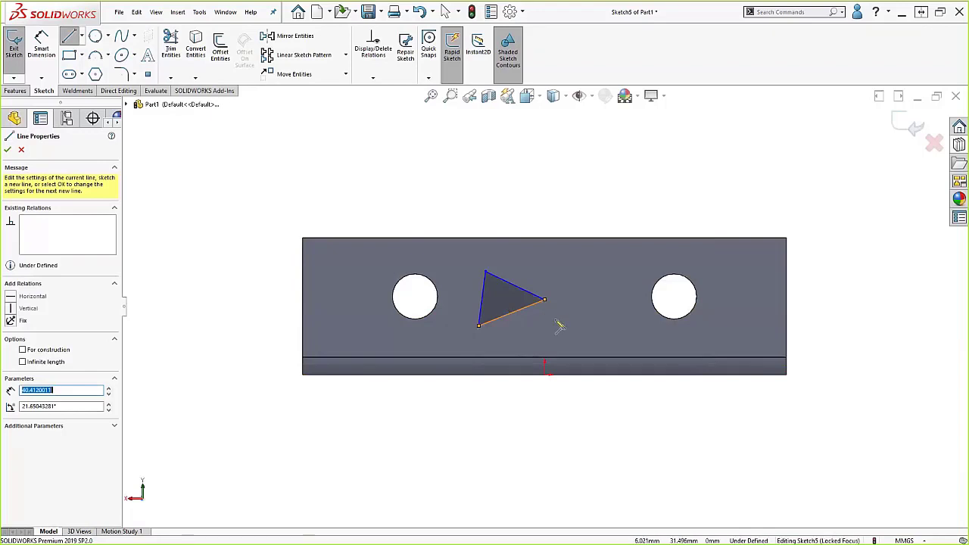
{"action": "mouse_move", "coordinate": [559, 326]}
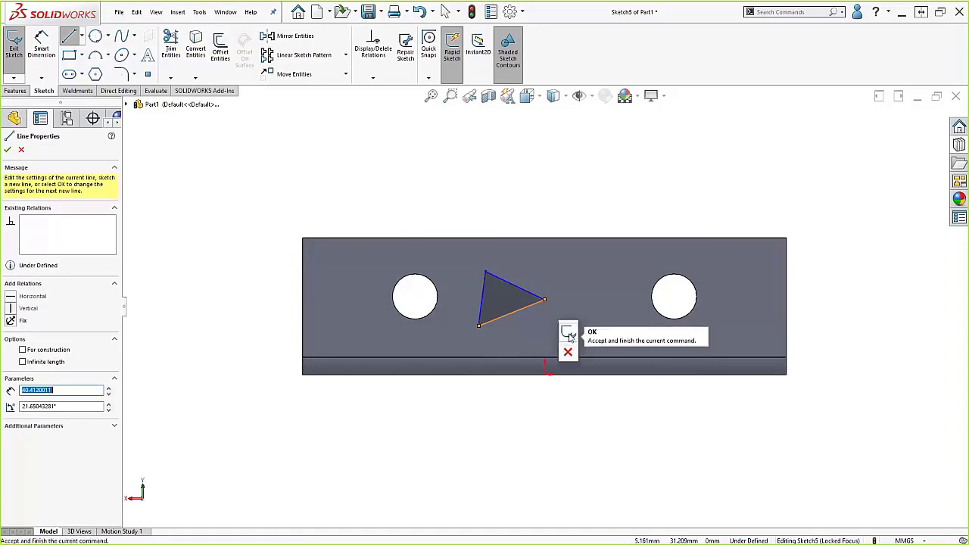
{"action": "left_click", "coordinate": [568, 335]}
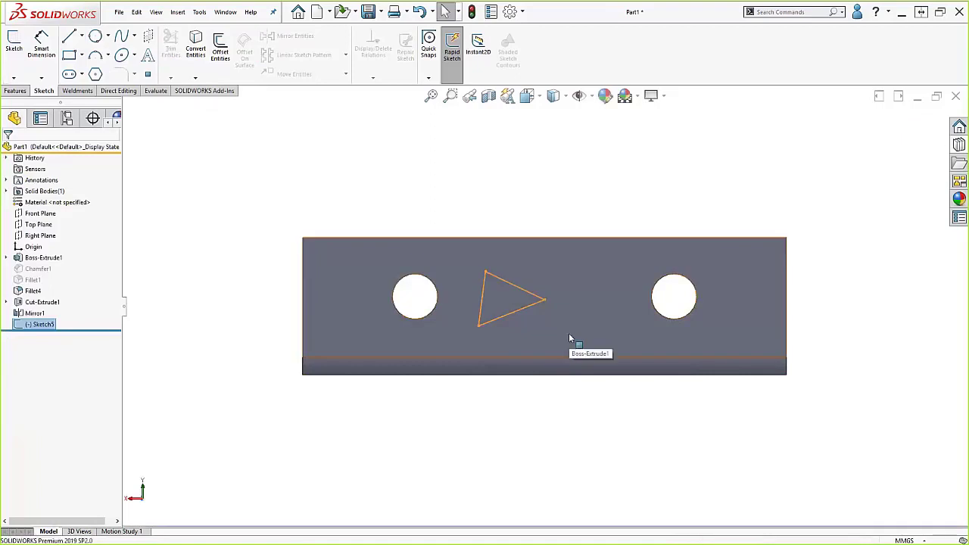
Select the block's large flat face, display its selection breadcrumbs at the pointer, and clear the selection
{"action": "left_click", "coordinate": [581, 263]}
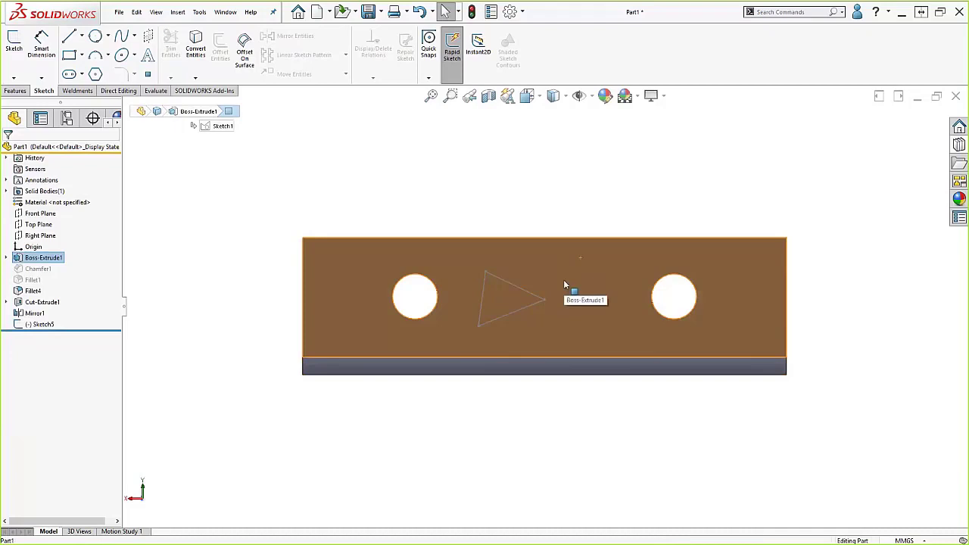
{"action": "key", "text": "d"}
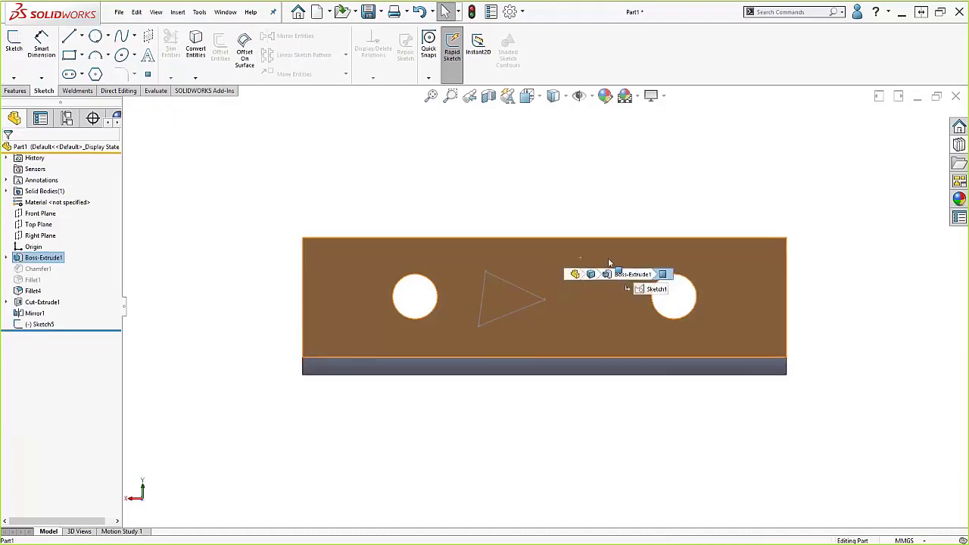
{"action": "left_click", "coordinate": [550, 229]}
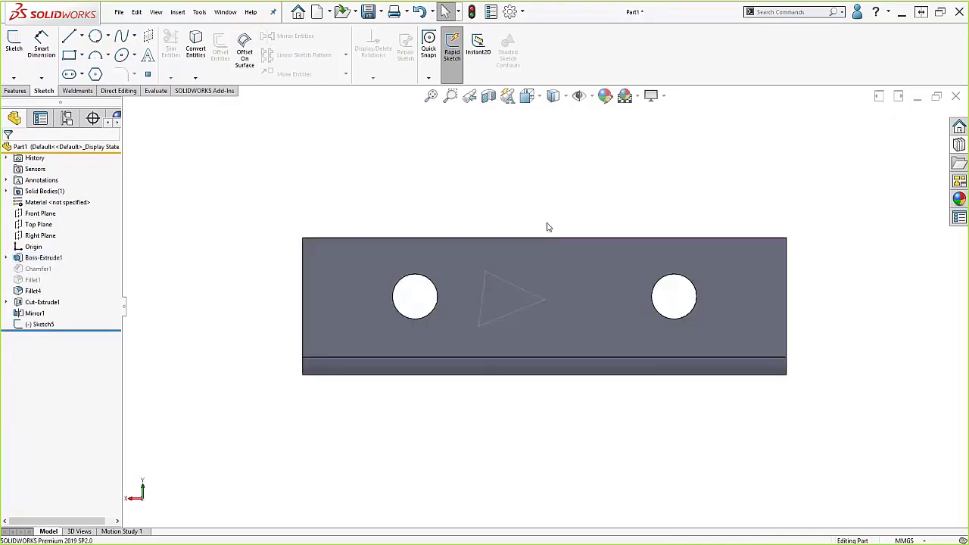
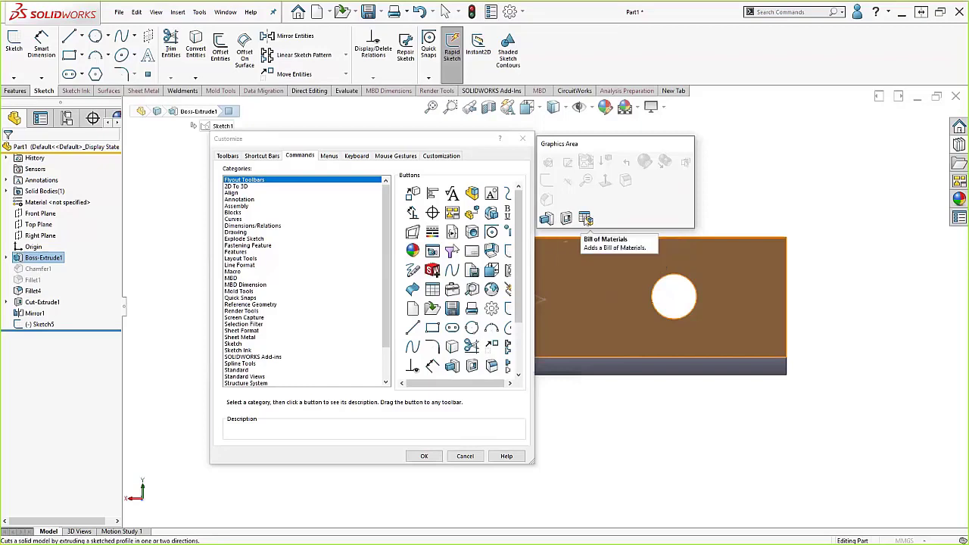
Remove Bill of Materials, Extruded Cut and Extruded Boss/Base from the Graphics Area context toolbar, apply the customization and check the toolbar on the large flat face
{"action": "left_click_drag", "start_coordinate": [586, 219], "coordinate": [570, 257]}
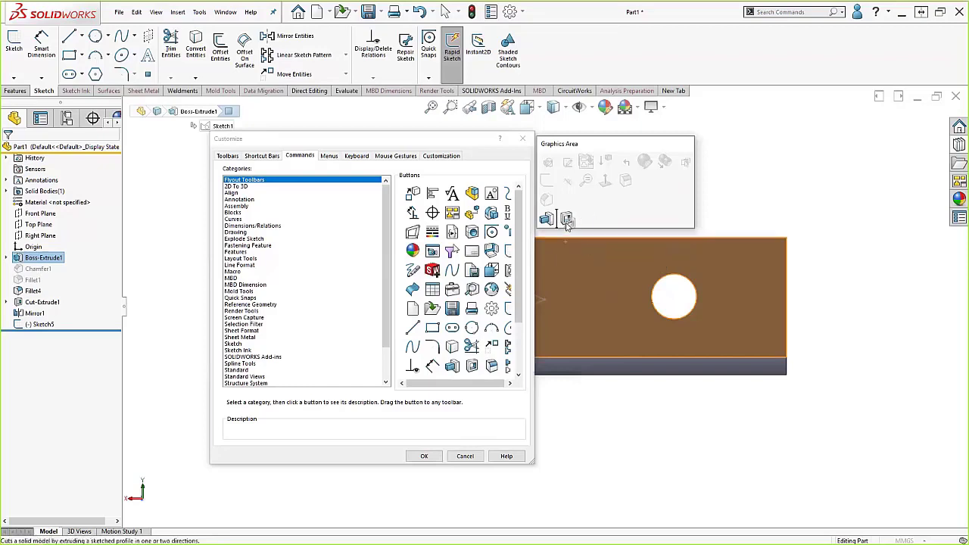
{"action": "left_click_drag", "start_coordinate": [567, 222], "coordinate": [564, 295]}
{"action": "left_click_drag", "start_coordinate": [545, 230], "coordinate": [551, 272]}
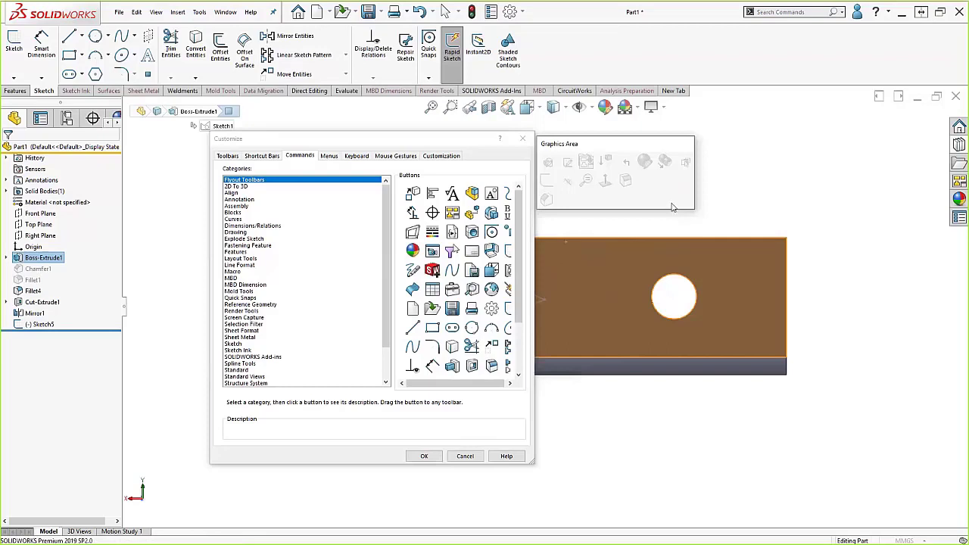
{"action": "left_click", "coordinate": [615, 227]}
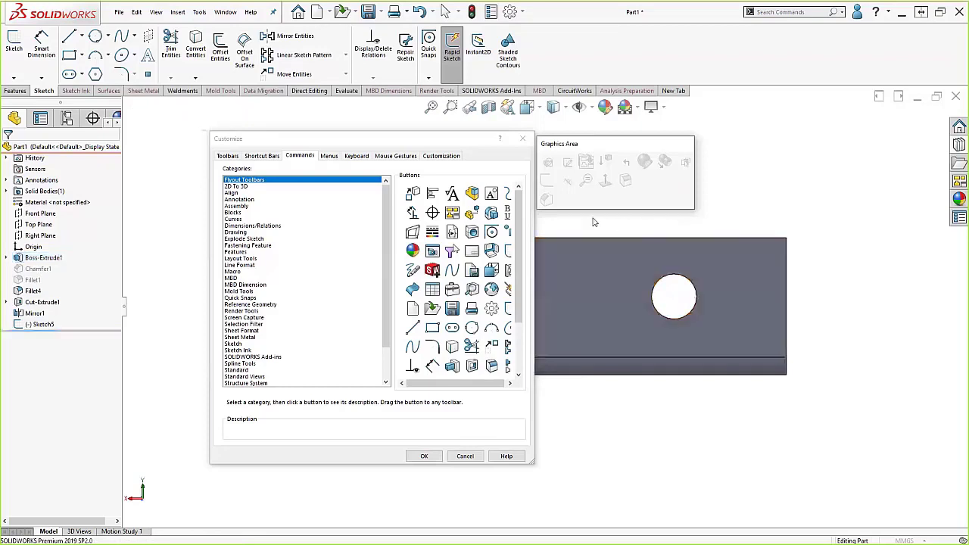
{"action": "left_click", "coordinate": [425, 456]}
{"action": "left_click", "coordinate": [615, 261]}
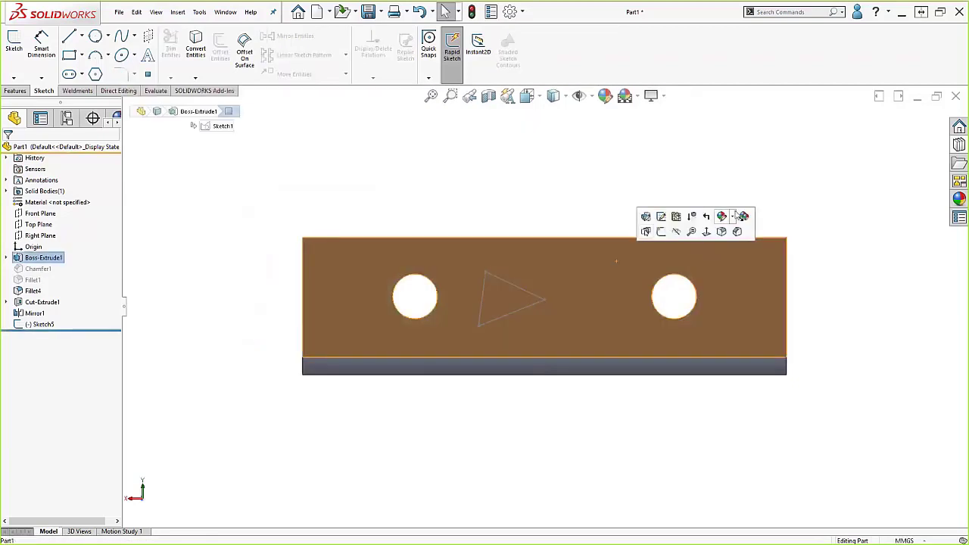
Reopen the triangle sketch between the holes for editing and extrude its closed region as a blind boss merged with the block
{"action": "left_click", "coordinate": [521, 286]}
{"action": "left_click", "coordinate": [548, 241]}
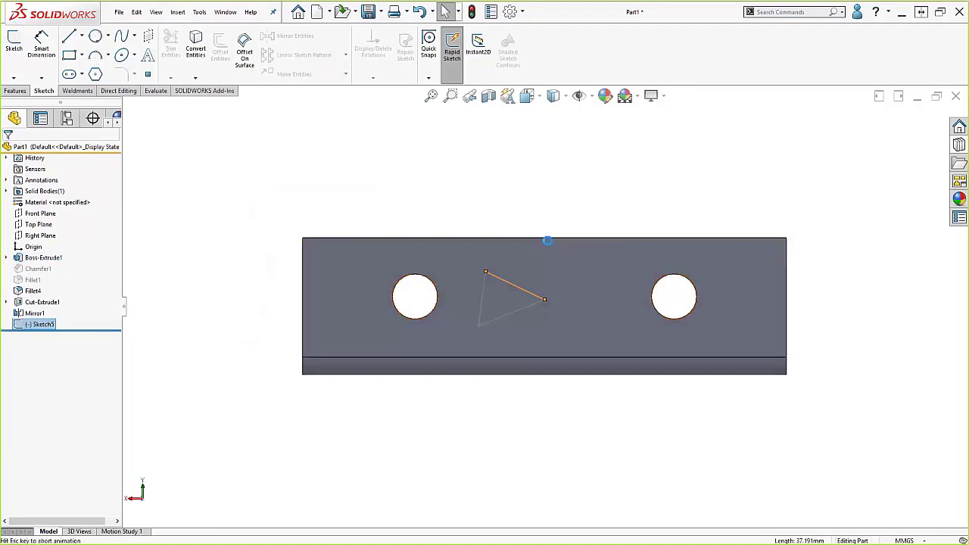
{"action": "left_click", "coordinate": [516, 297]}
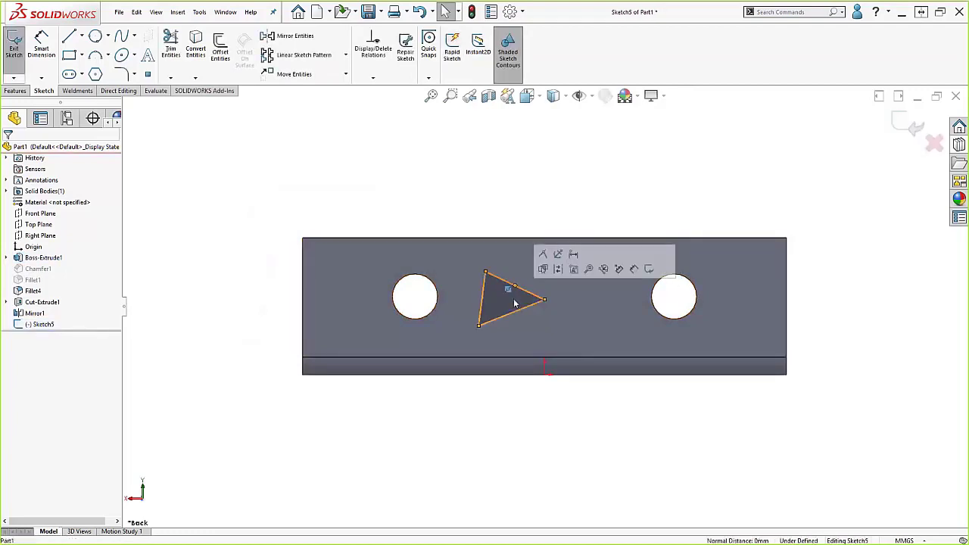
{"action": "right_click", "coordinate": [512, 309]}
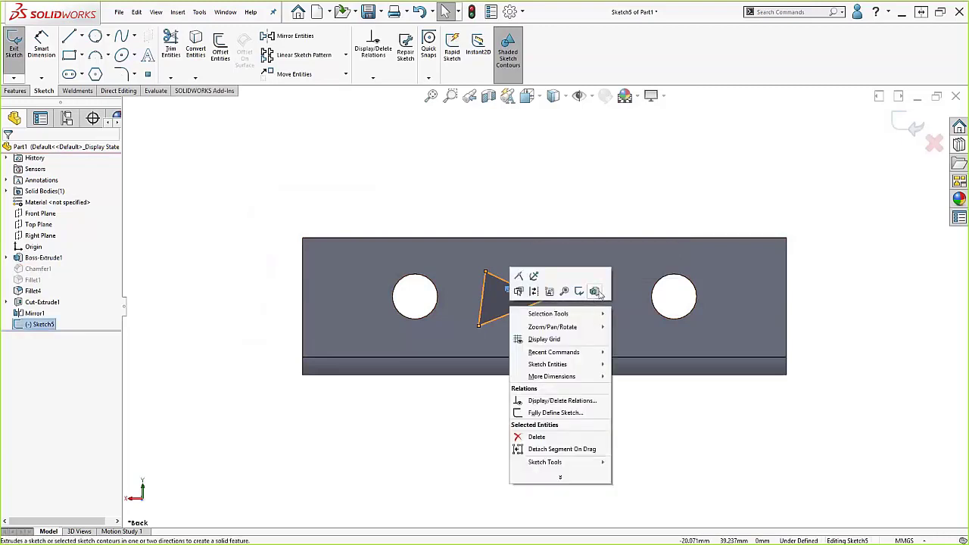
{"action": "left_click", "coordinate": [595, 292]}
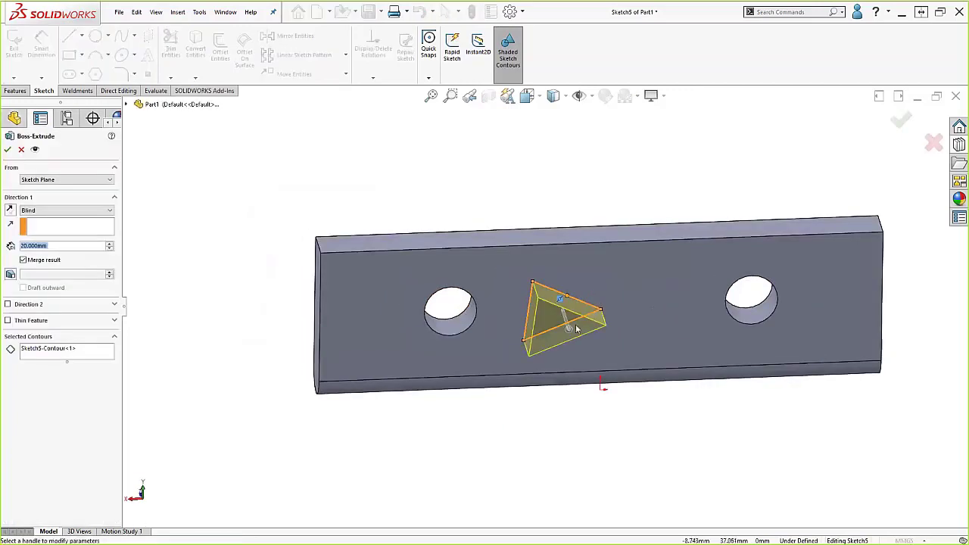
{"action": "left_click_drag", "start_coordinate": [560, 299], "coordinate": [579, 350]}
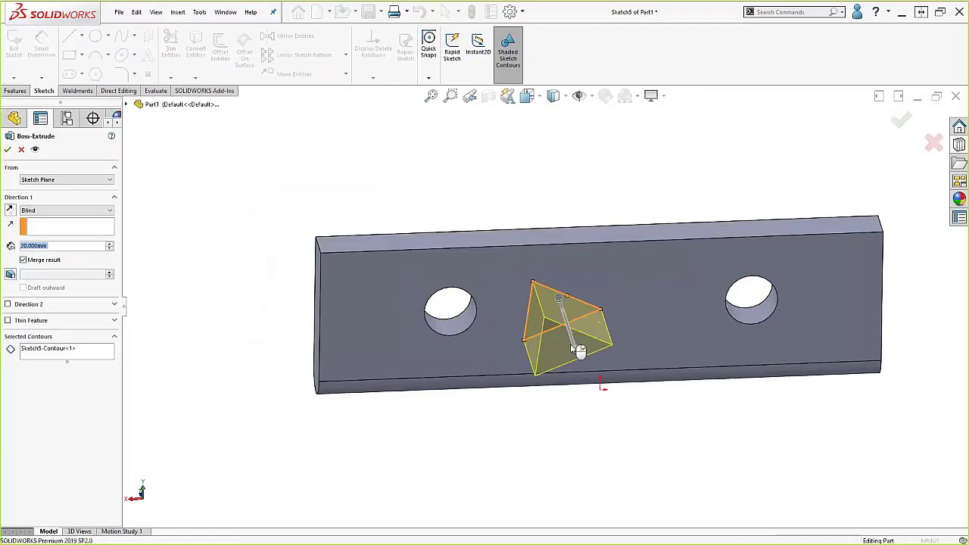
{"action": "key", "text": "Return"}
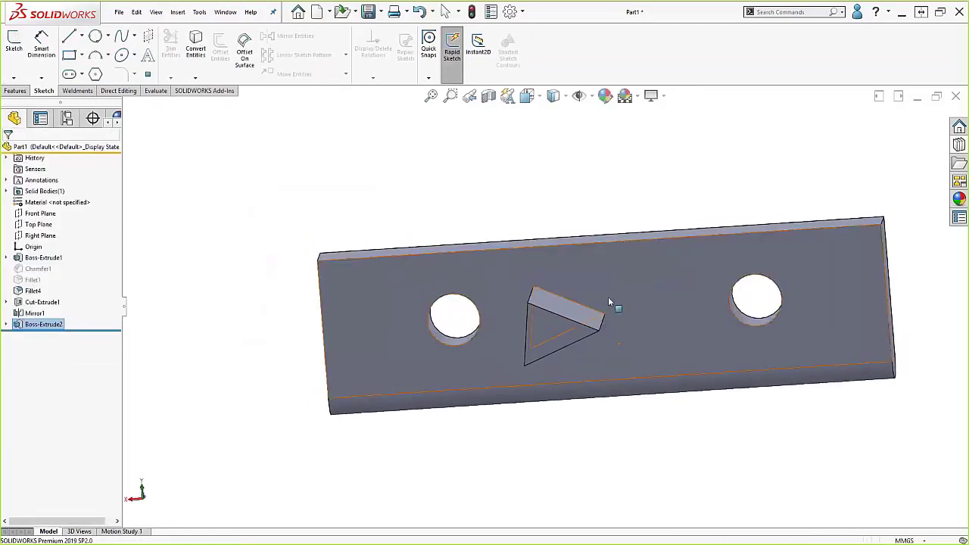
Open the command customization for the large flat face's context toolbar and move the Graphics Area toolbar preview clear of the dialog
{"action": "left_click", "coordinate": [635, 283]}
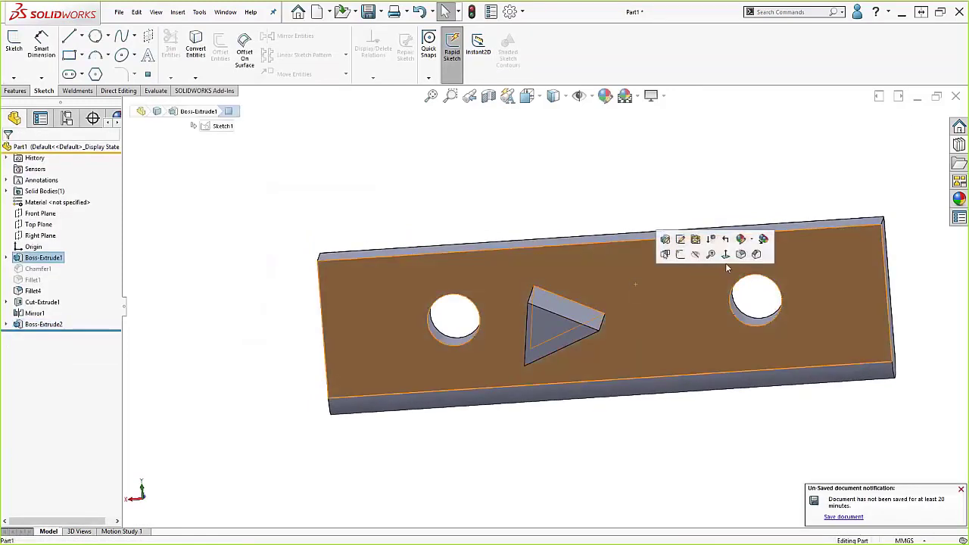
{"action": "right_click", "coordinate": [767, 257]}
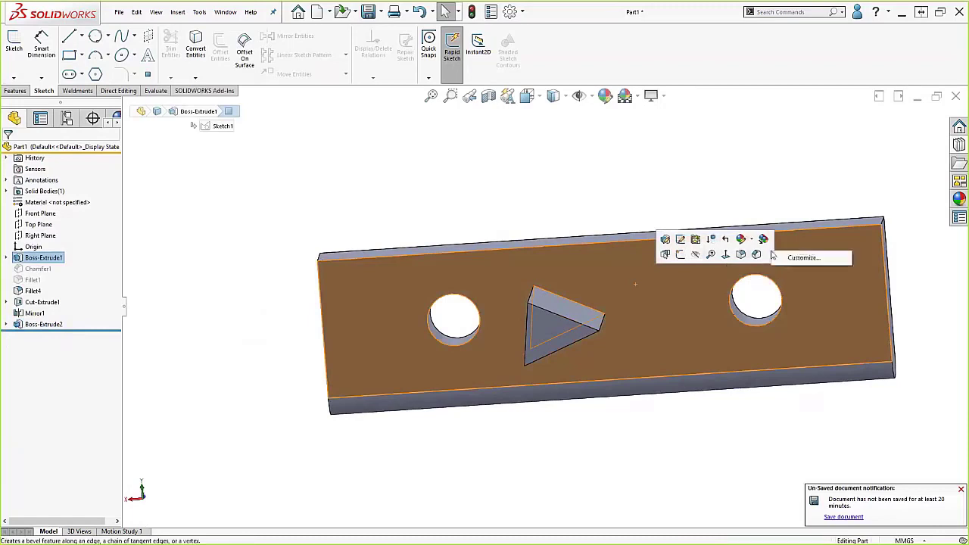
{"action": "left_click", "coordinate": [788, 256]}
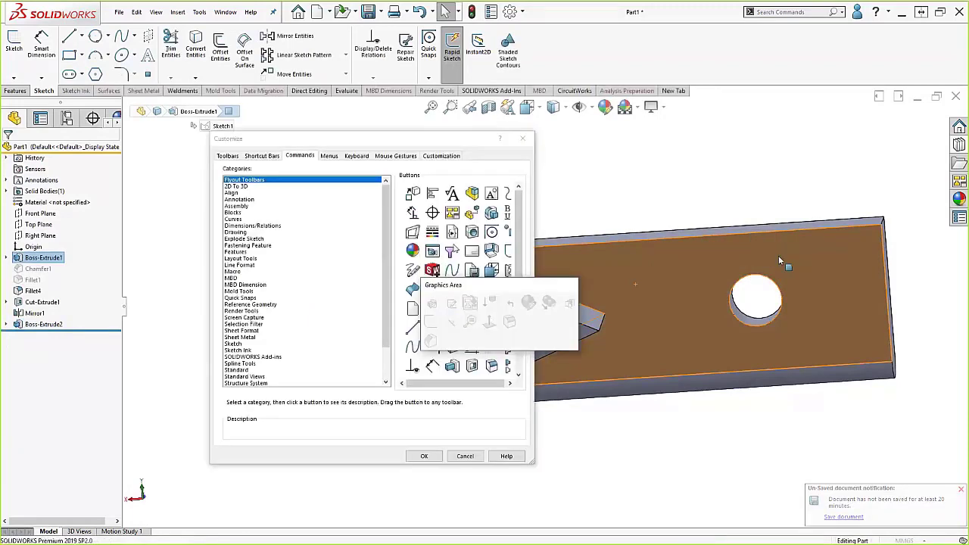
{"action": "left_click_drag", "start_coordinate": [492, 282], "coordinate": [624, 157]}
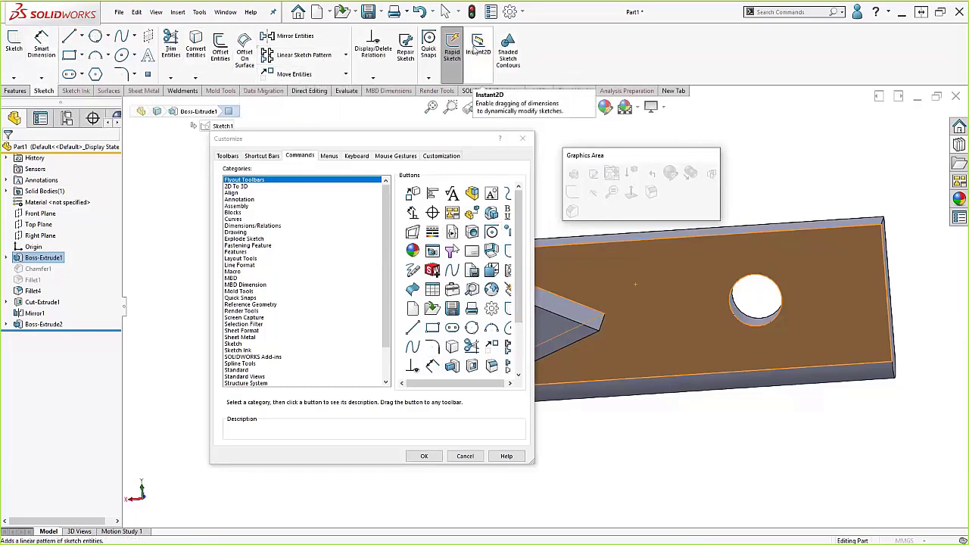
Look for Extruded Cut among the feature commands, search the commands for "cut", and browse the Features and Flyout Toolbars categories
{"action": "left_click", "coordinate": [15, 91]}
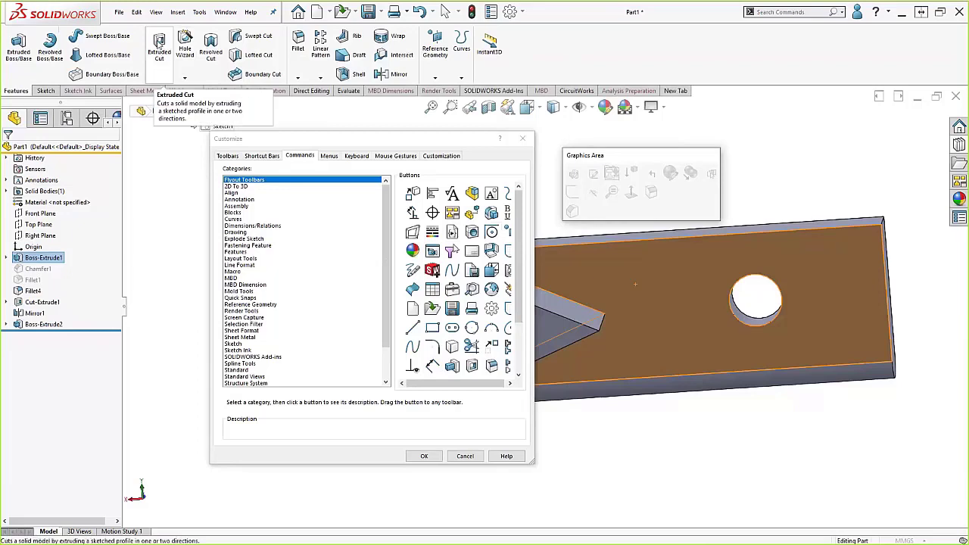
{"action": "mouse_move", "coordinate": [158, 43]}
{"action": "left_mouse_down"}
{"action": "mouse_move", "coordinate": [596, 211]}
{"action": "mouse_move", "coordinate": [572, 230]}
{"action": "mouse_move", "coordinate": [156, 53]}
{"action": "mouse_move", "coordinate": [150, 65]}
{"action": "left_mouse_up"}
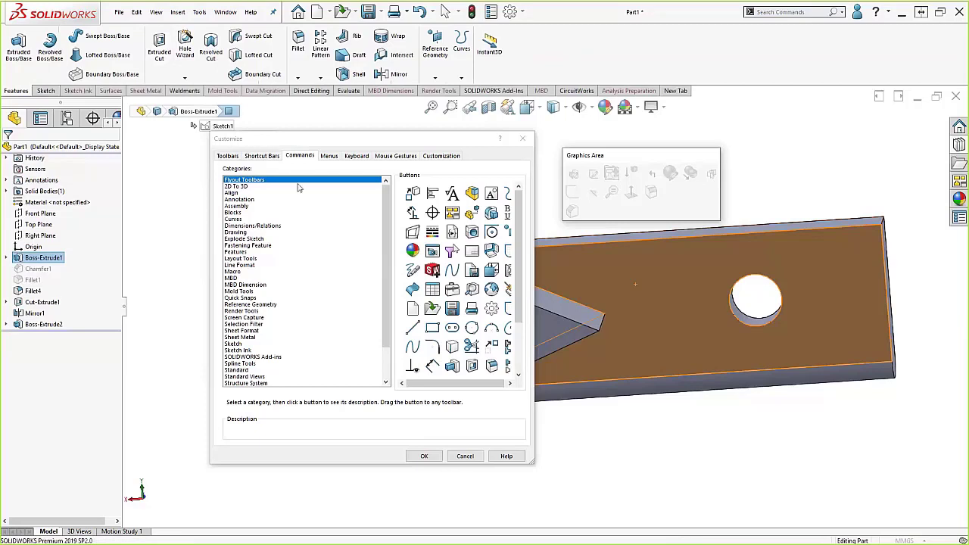
{"action": "left_click", "coordinate": [776, 14]}
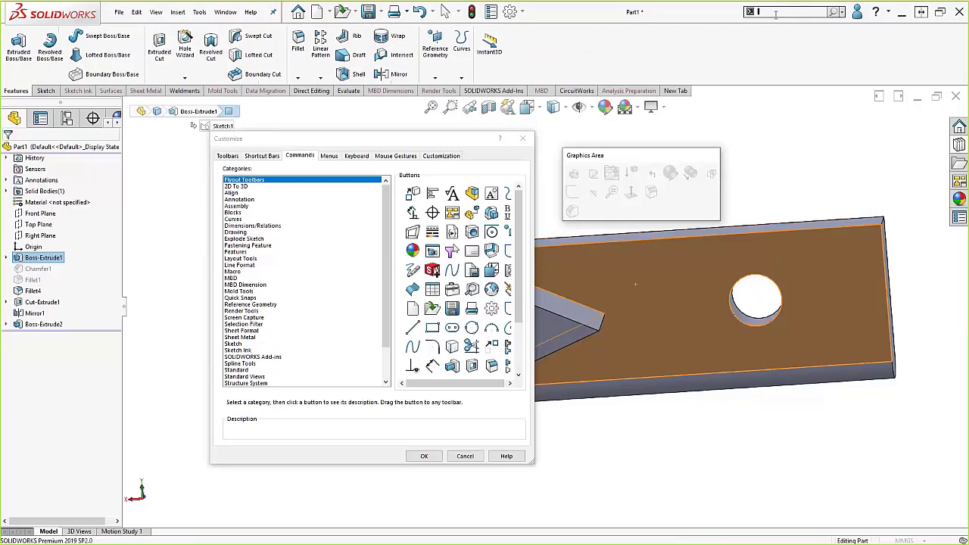
{"action": "type", "text": "cut"}
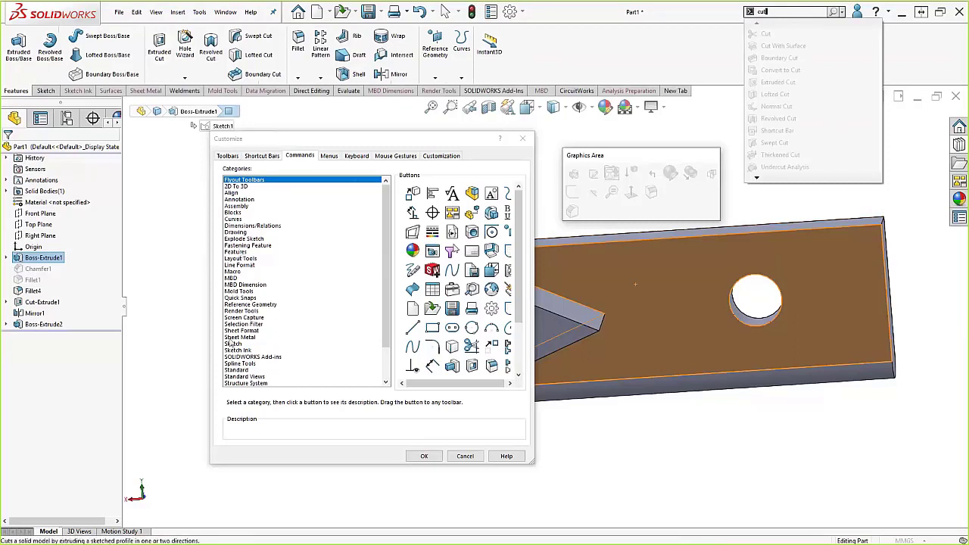
{"action": "left_click", "coordinate": [227, 253]}
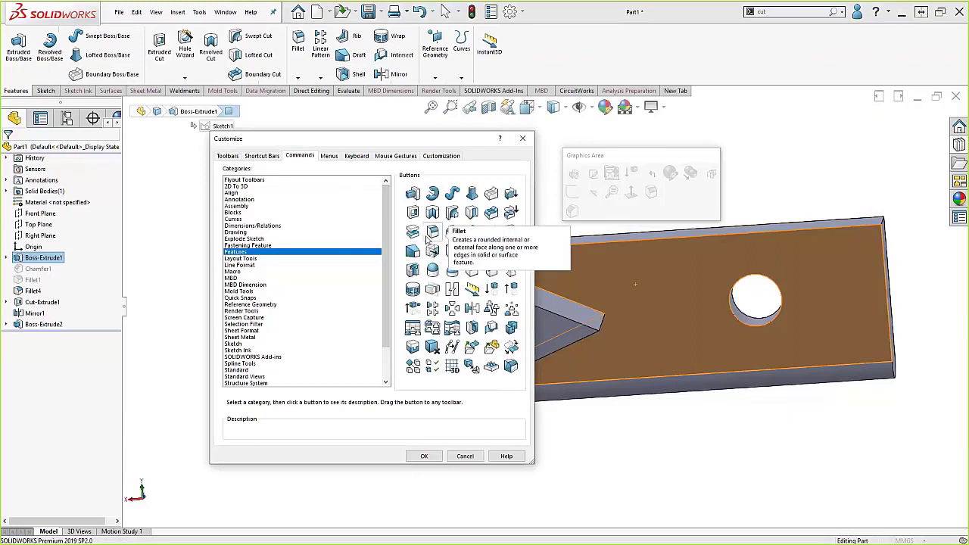
{"action": "left_click", "coordinate": [251, 181]}
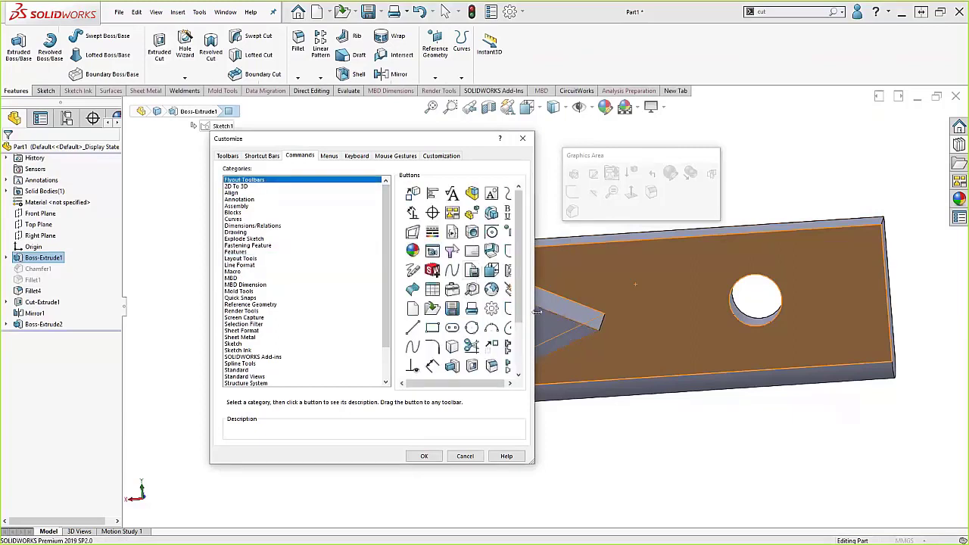
Widen the Customize dialog, add the Extruded Cut flyout to the Graphics Area toolbar and remove it again
{"action": "left_click_drag", "start_coordinate": [541, 310], "coordinate": [547, 310]}
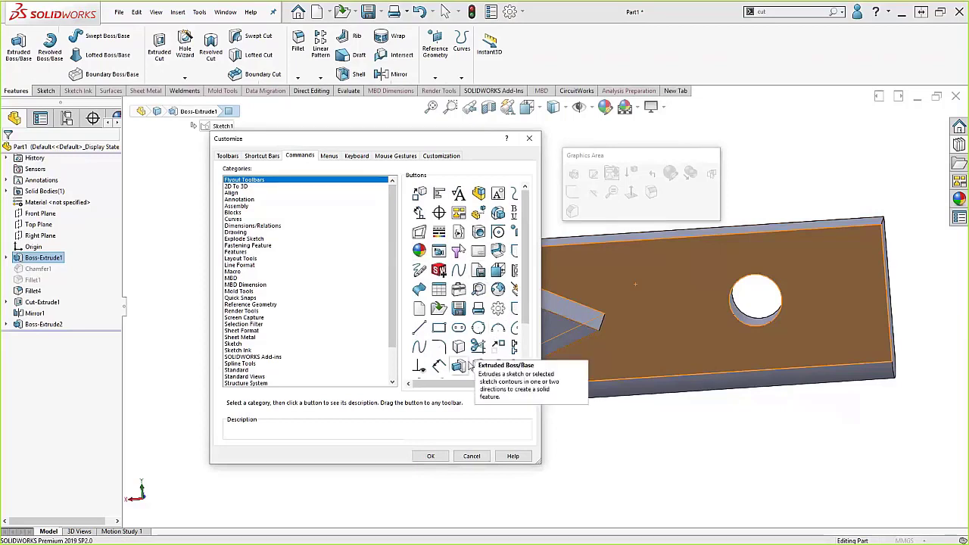
{"action": "mouse_move", "coordinate": [478, 366]}
{"action": "left_mouse_down"}
{"action": "mouse_move", "coordinate": [567, 206]}
{"action": "mouse_move", "coordinate": [598, 212]}
{"action": "mouse_move", "coordinate": [589, 221]}
{"action": "left_mouse_up"}
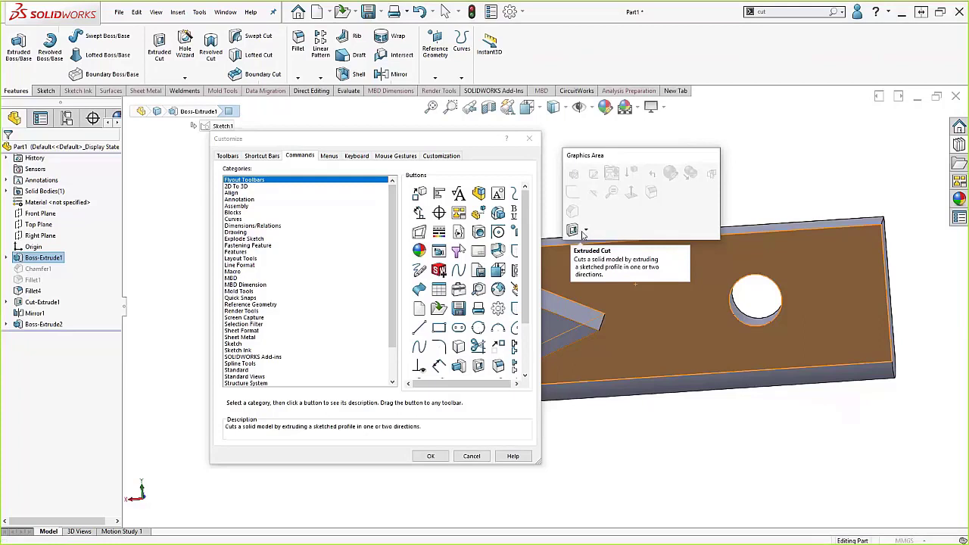
{"action": "left_click_drag", "start_coordinate": [576, 229], "coordinate": [762, 216]}
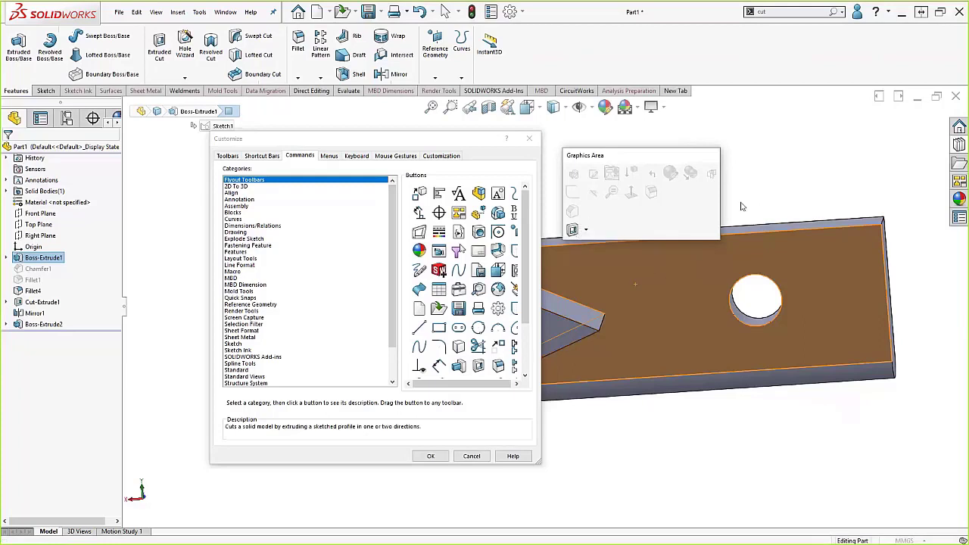
Add Extruded Cut and Hole Wizard from the Features category to the Graphics Area toolbar, apply, and check it on the large flat face
{"action": "left_click", "coordinate": [234, 252]}
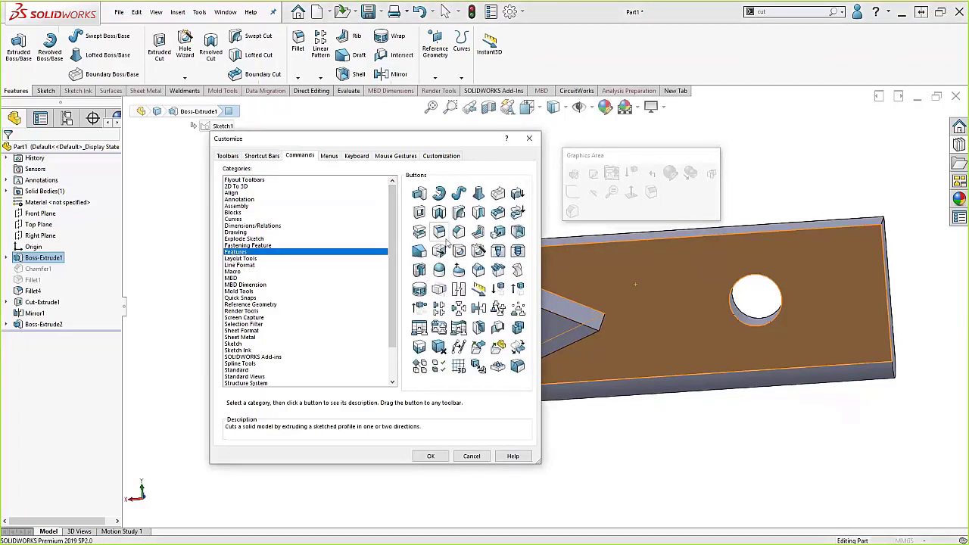
{"action": "mouse_move", "coordinate": [420, 212]}
{"action": "left_mouse_down"}
{"action": "mouse_move", "coordinate": [593, 215]}
{"action": "mouse_move", "coordinate": [574, 221]}
{"action": "left_mouse_up"}
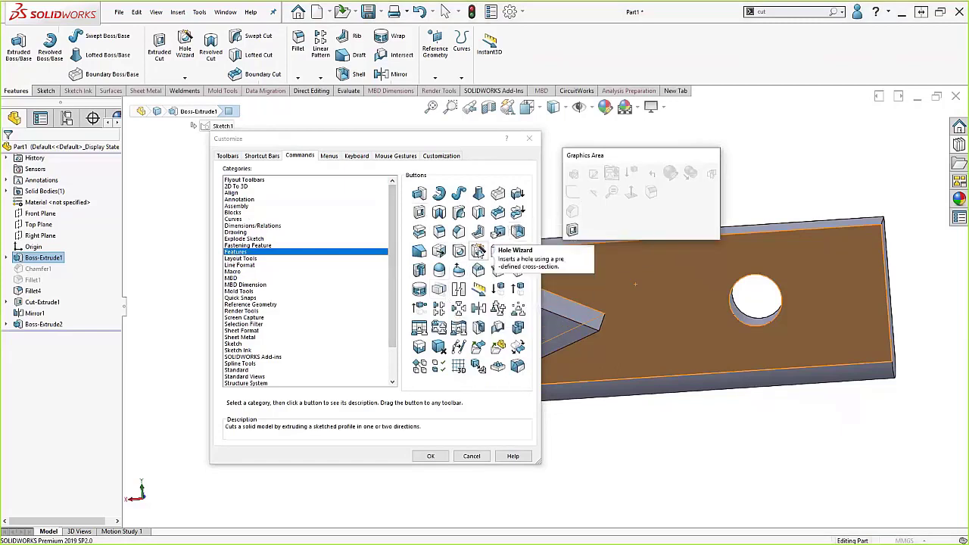
{"action": "left_click_drag", "start_coordinate": [478, 251], "coordinate": [604, 231]}
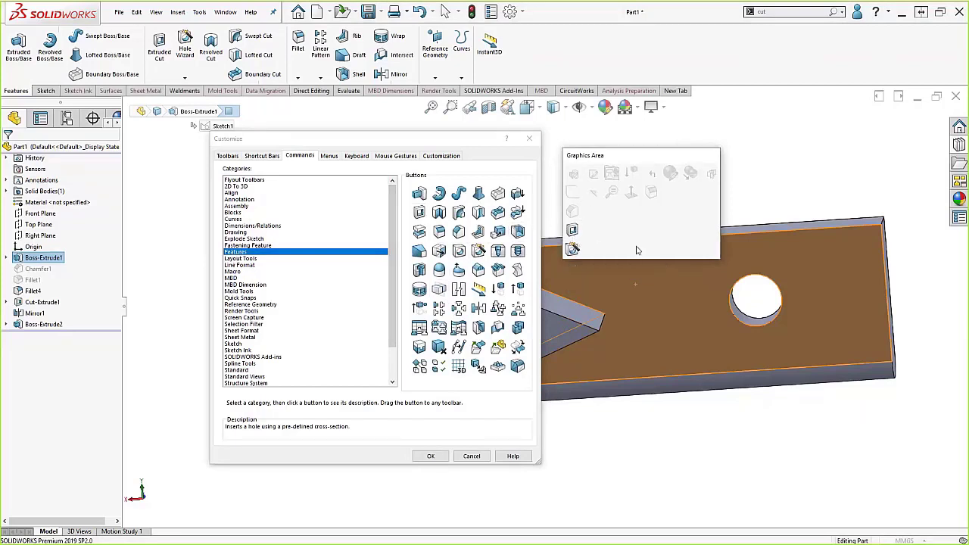
{"action": "left_click", "coordinate": [429, 456]}
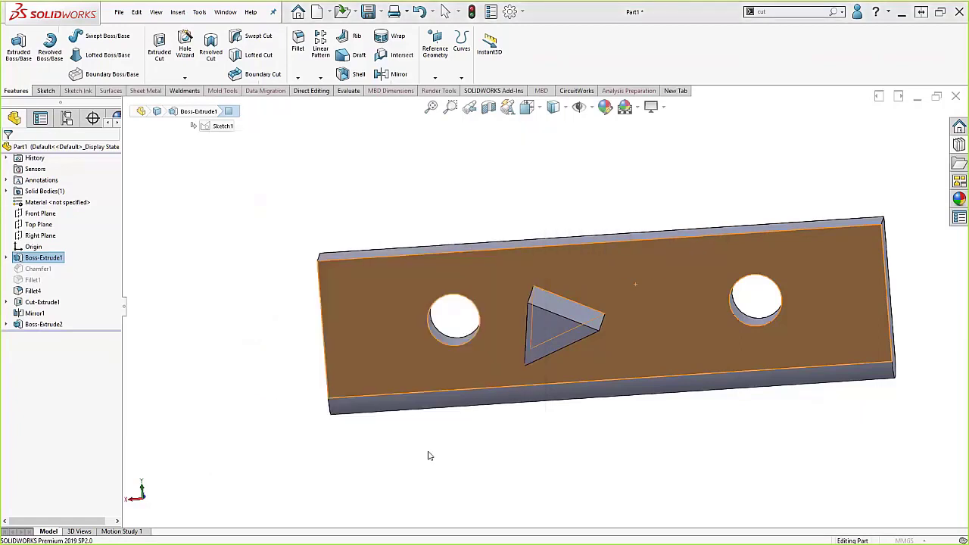
{"action": "key", "text": "s"}
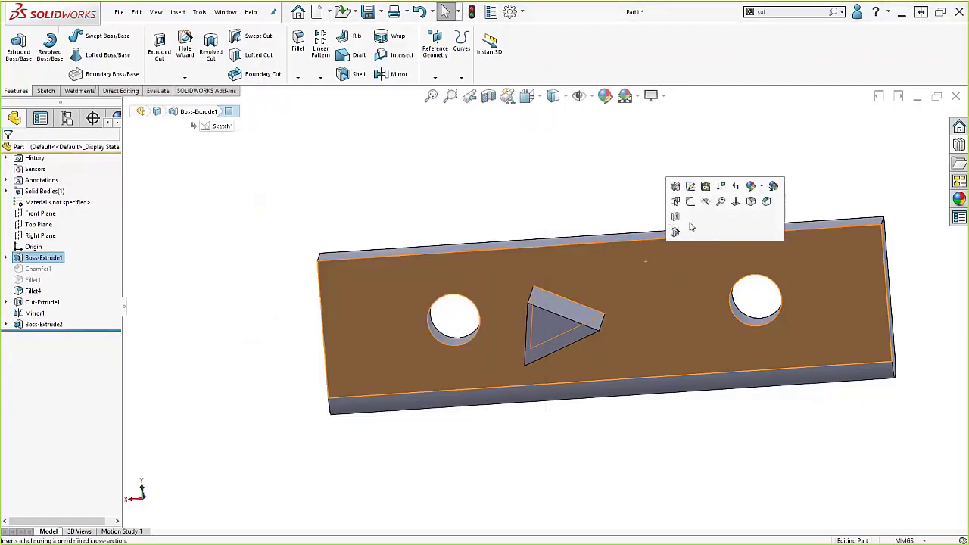
{"action": "key", "text": "s"}
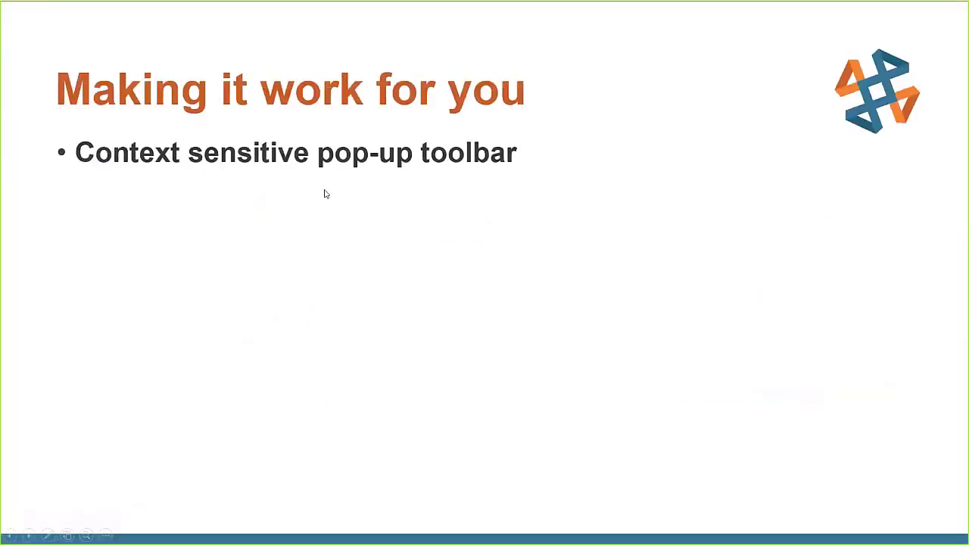
{"action": "left_click", "coordinate": [306, 197]}
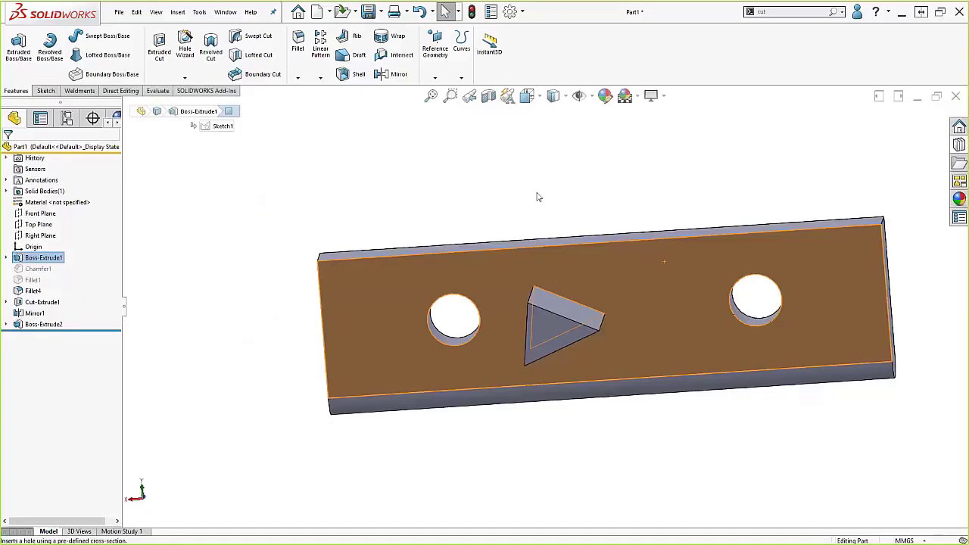
Open the mouse gesture customization and switch the gesture guide to 4, 8 and finally 3 gestures
{"action": "left_click", "coordinate": [523, 12]}
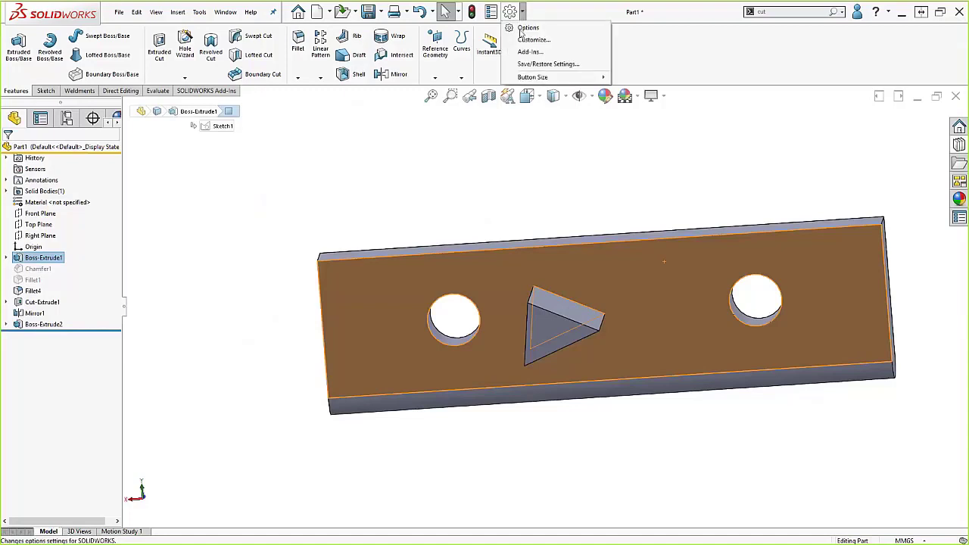
{"action": "left_click", "coordinate": [527, 40]}
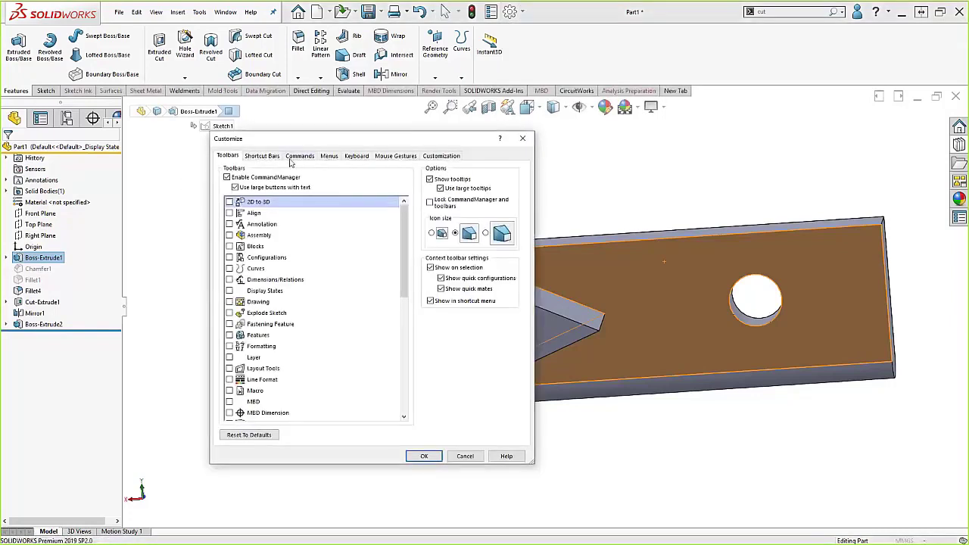
{"action": "left_click", "coordinate": [393, 156]}
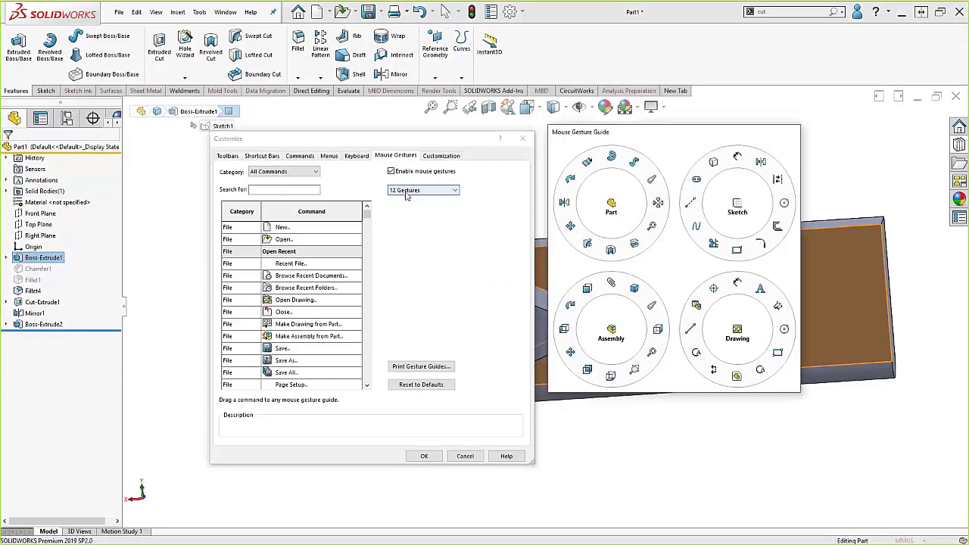
{"action": "left_click", "coordinate": [453, 193]}
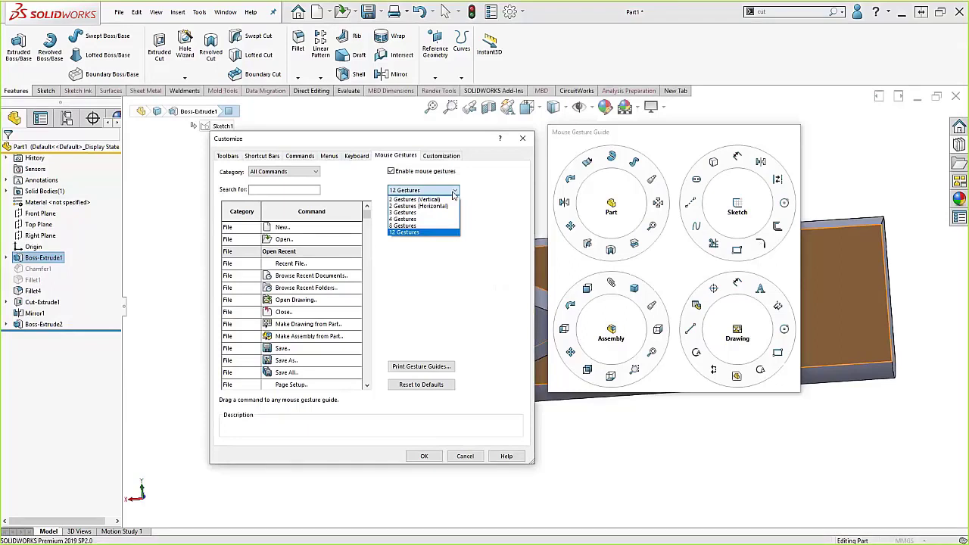
{"action": "left_click", "coordinate": [409, 219]}
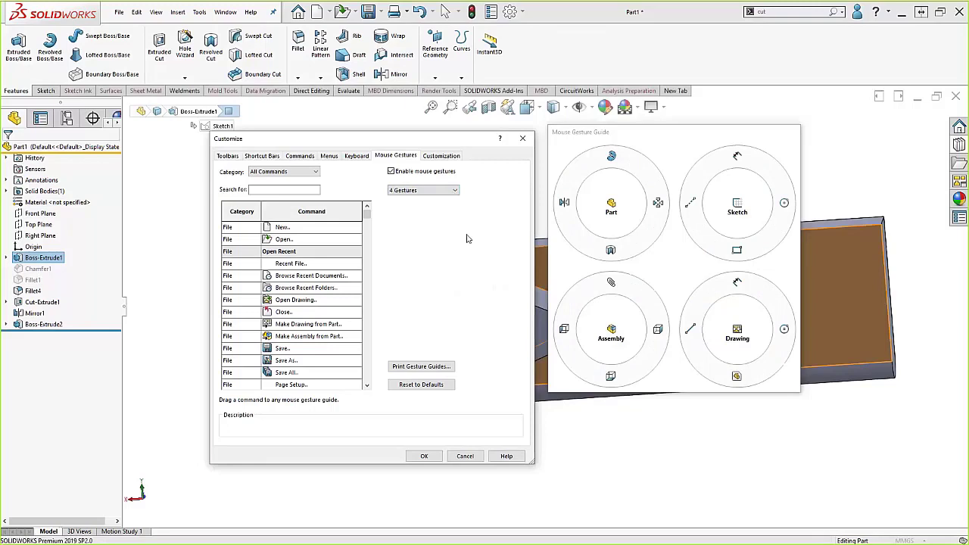
{"action": "left_click", "coordinate": [456, 190]}
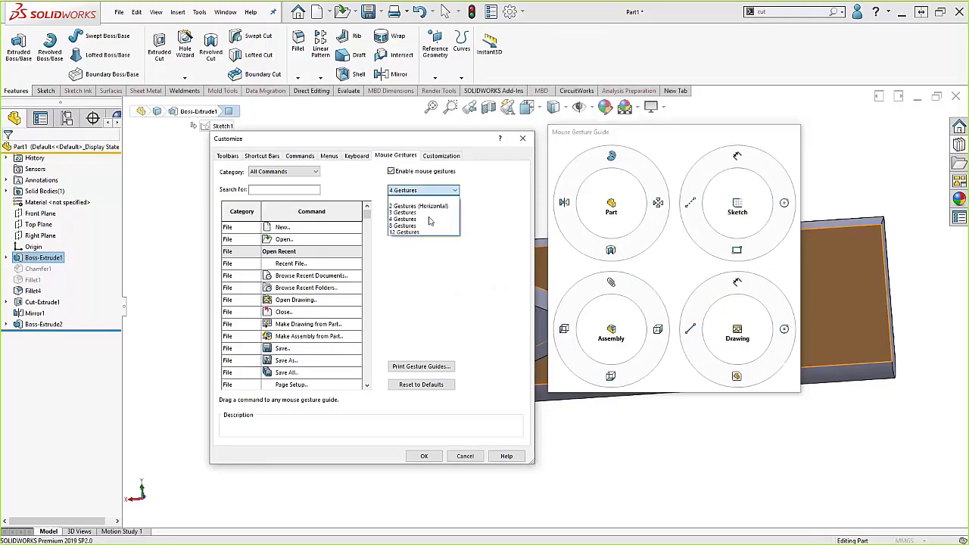
{"action": "left_click", "coordinate": [405, 226]}
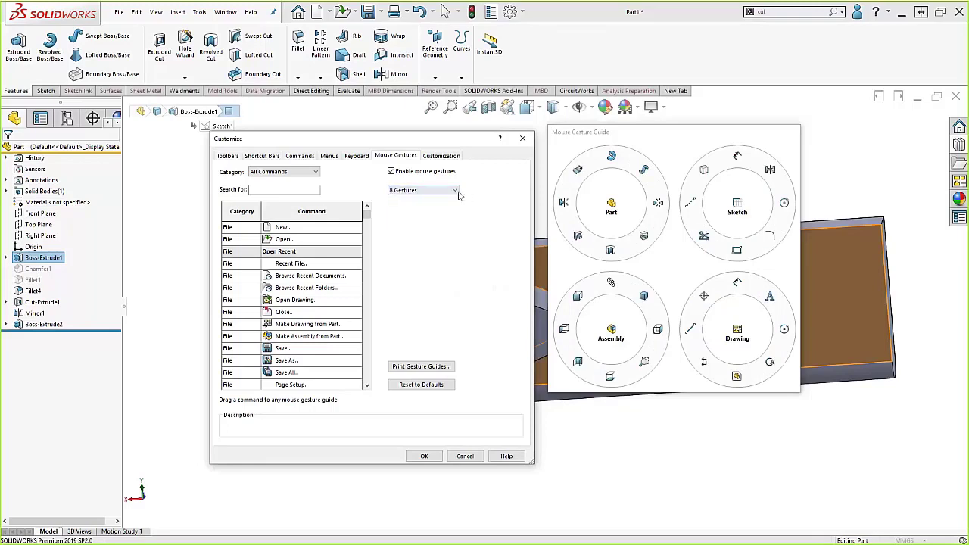
{"action": "left_click", "coordinate": [428, 191]}
{"action": "left_click", "coordinate": [413, 212]}
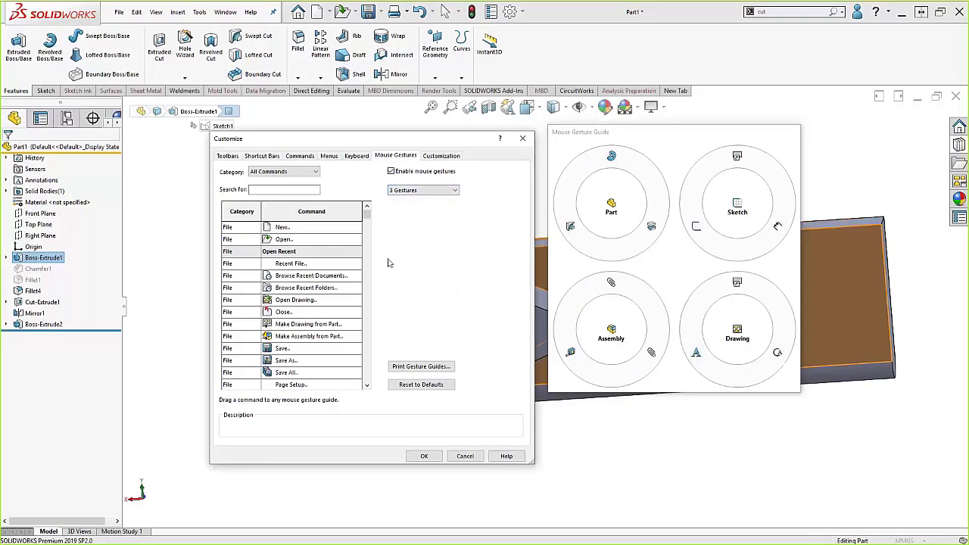
Search the gesture commands for "swee" and replace the swept cut in the Part gesture guide with the Boss/Base Sweep command
{"action": "left_click", "coordinate": [254, 189]}
{"action": "type", "text": "swep"}
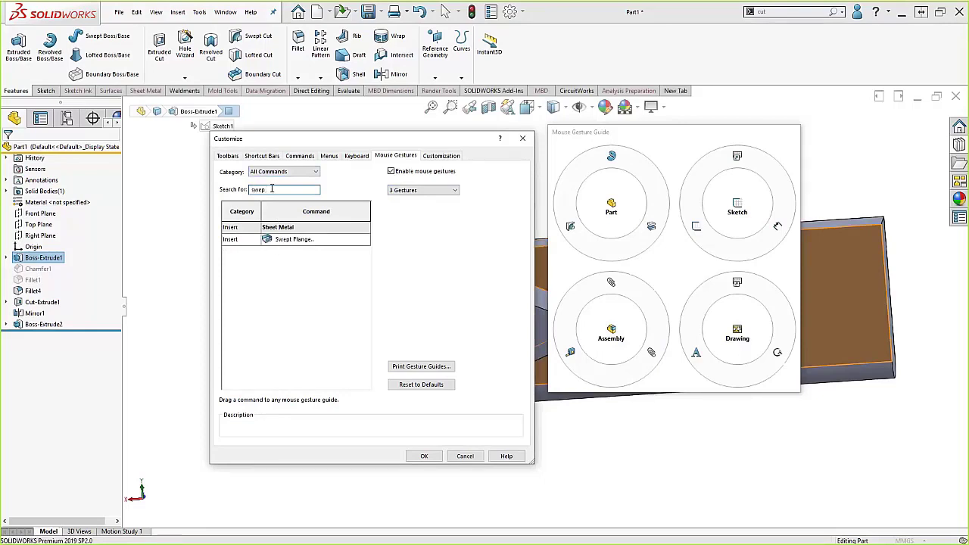
{"action": "key", "text": "BackSpace"}
{"action": "type", "text": "e"}
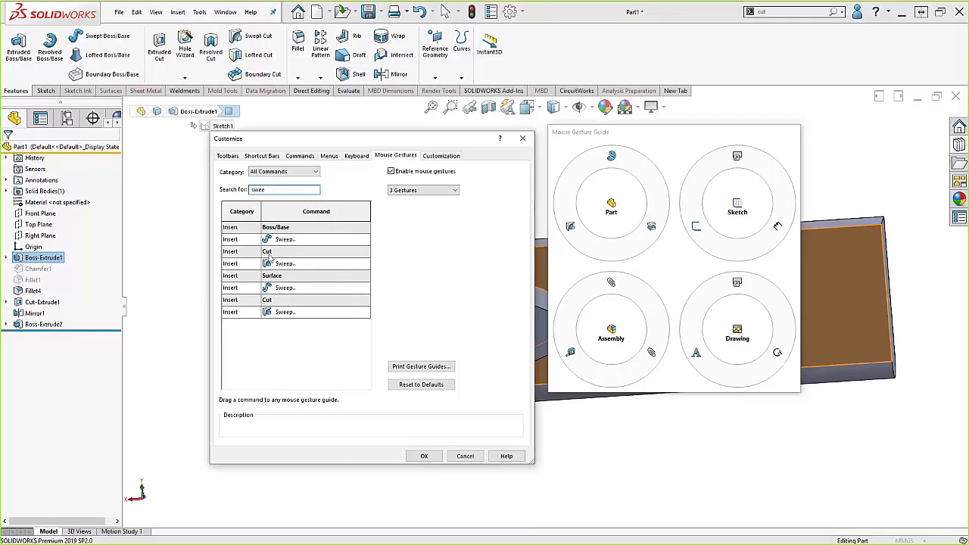
{"action": "left_click_drag", "start_coordinate": [266, 265], "coordinate": [598, 256]}
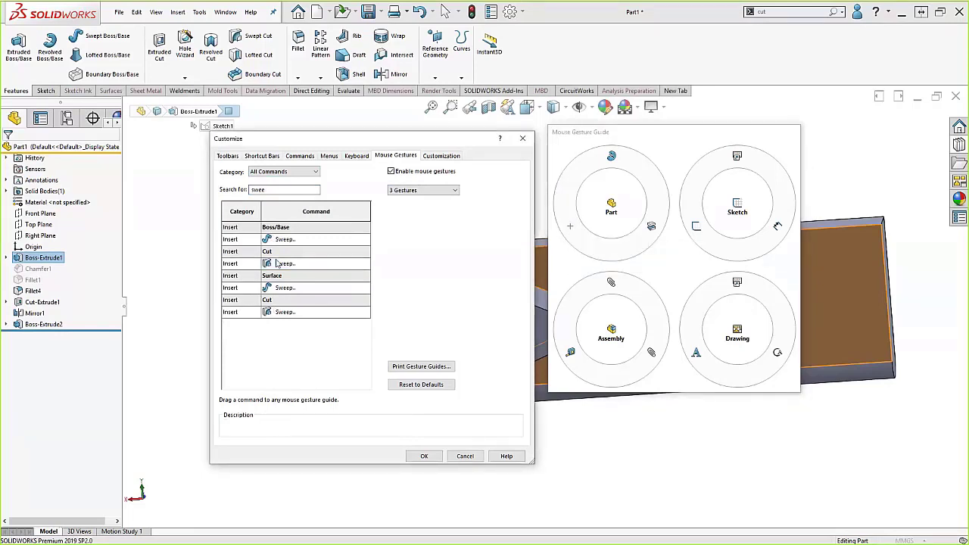
{"action": "left_click_drag", "start_coordinate": [279, 239], "coordinate": [578, 231]}
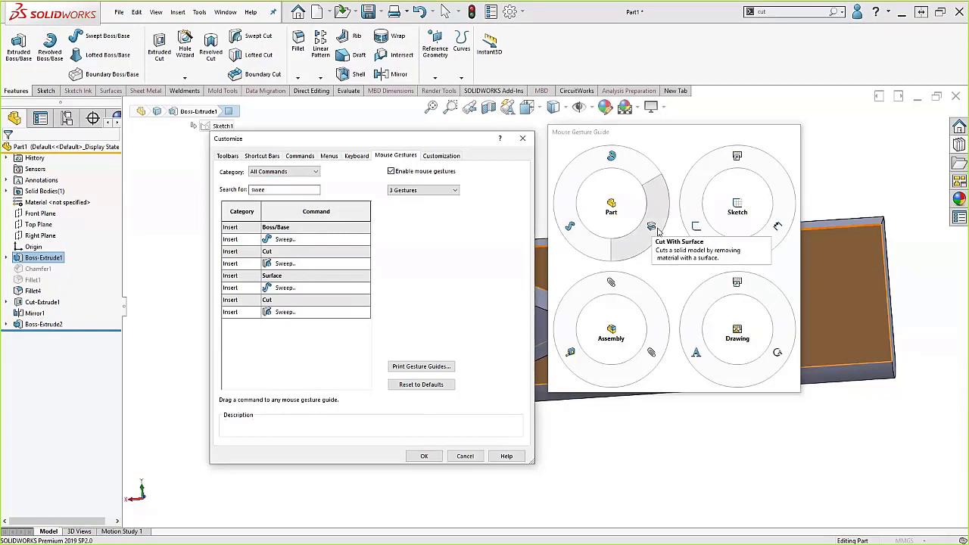
Switch the guide to 4 gestures, replace the Part guide's downward gesture with the surface Sweep command, and apply the customization
{"action": "left_click", "coordinate": [453, 192]}
{"action": "left_click", "coordinate": [424, 220]}
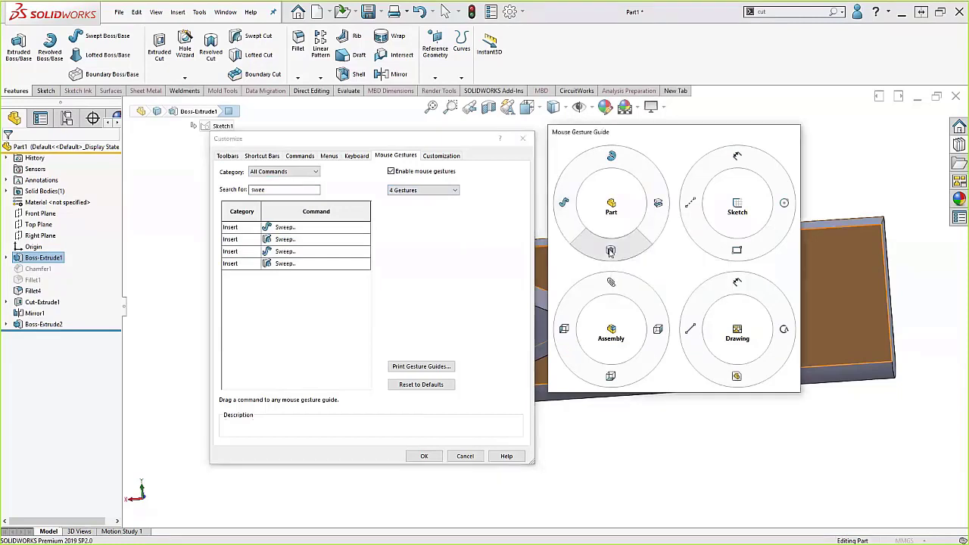
{"action": "left_click_drag", "start_coordinate": [611, 251], "coordinate": [580, 272]}
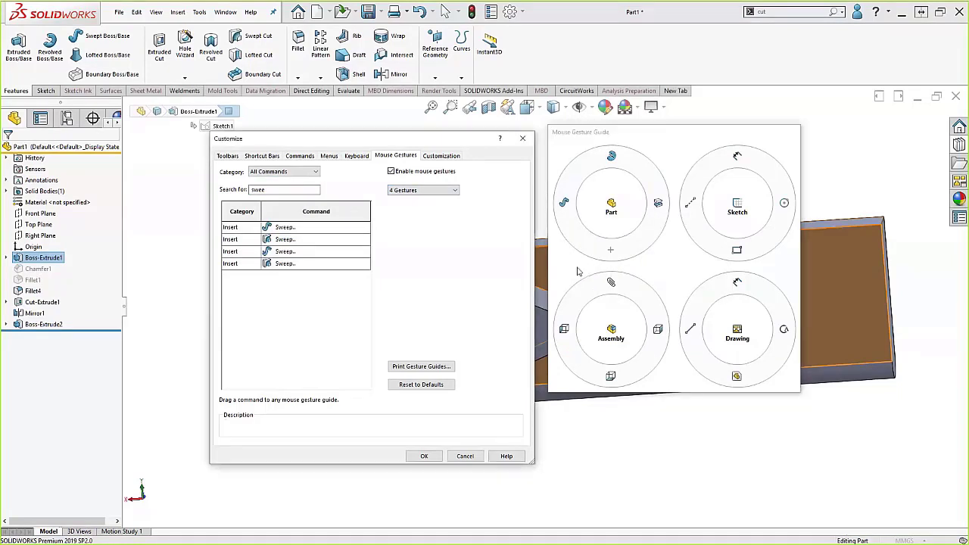
{"action": "left_click", "coordinate": [280, 256]}
{"action": "left_click_drag", "start_coordinate": [280, 256], "coordinate": [611, 250]}
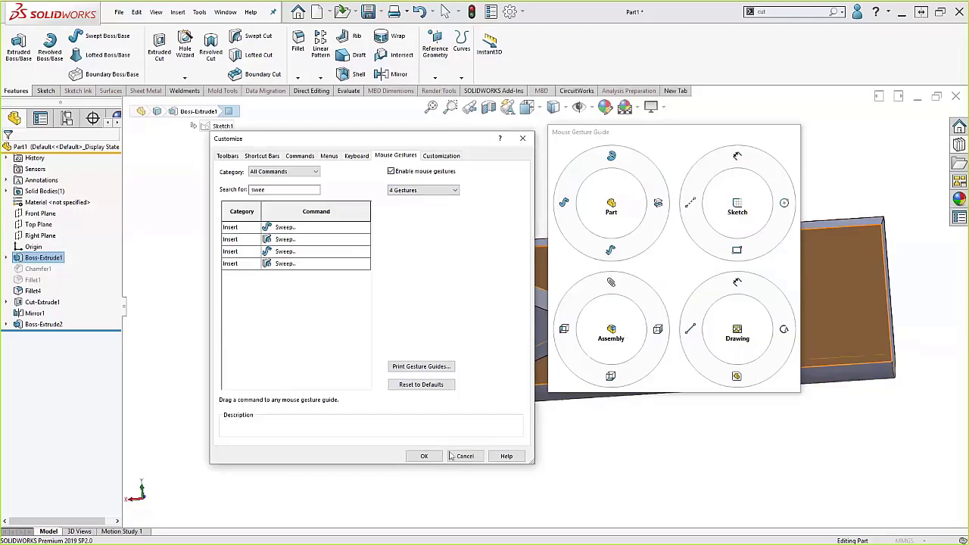
{"action": "left_click", "coordinate": [425, 457]}
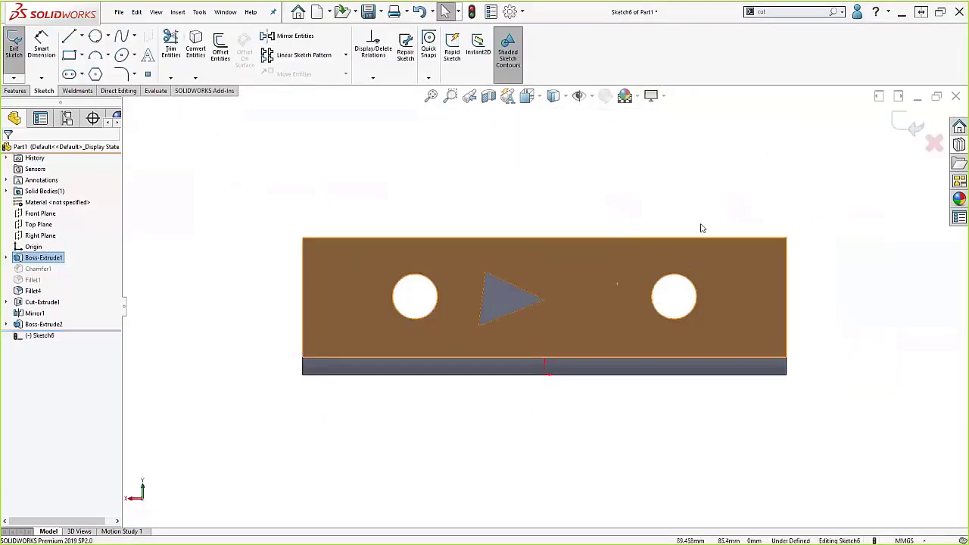
Exit the new sketch on the block's large face, discarding its changes
{"action": "left_click", "coordinate": [935, 144]}
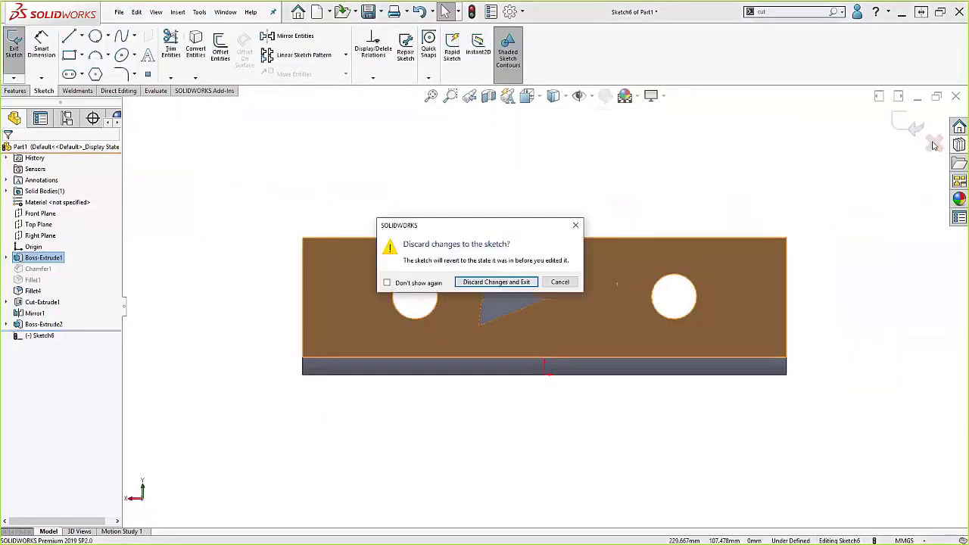
{"action": "left_click", "coordinate": [482, 285]}
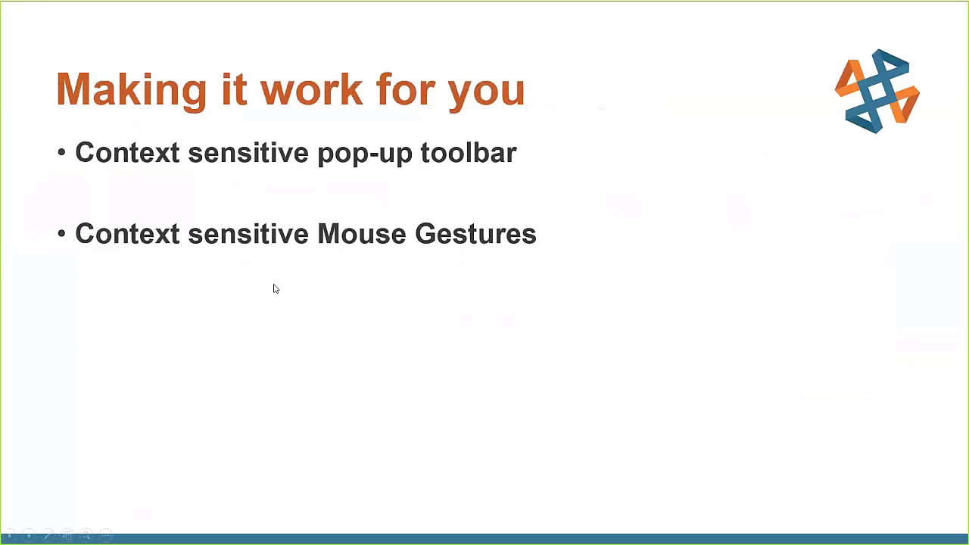
{"action": "key", "text": "Right"}
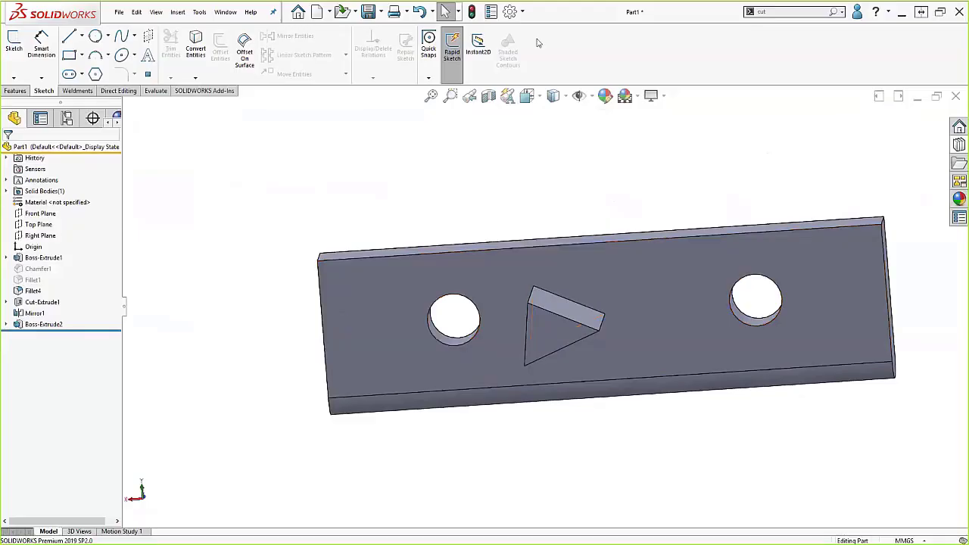
Open the shortcut bar customization and review the Part, Assembly, Drawing and Sketch Shortcuts toolbars
{"action": "left_click", "coordinate": [523, 12]}
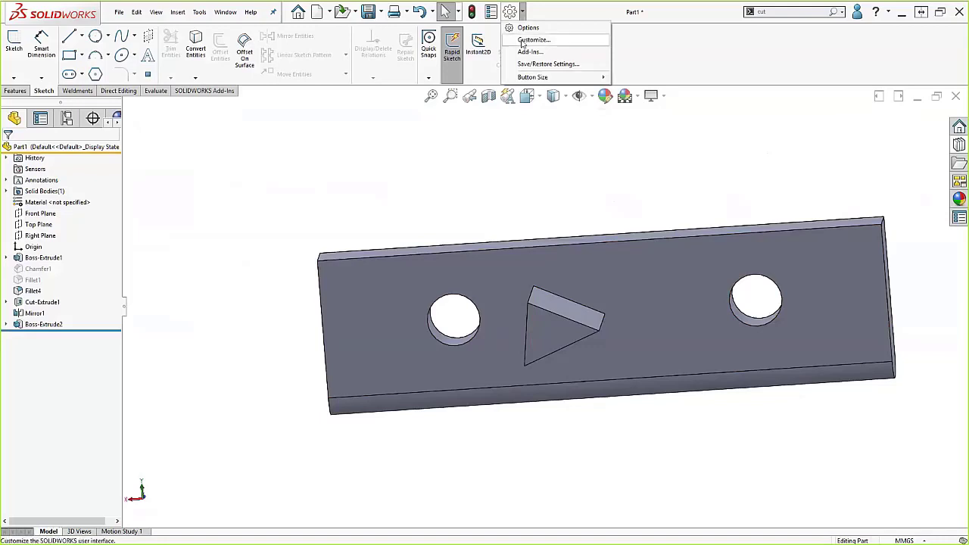
{"action": "left_click", "coordinate": [532, 40]}
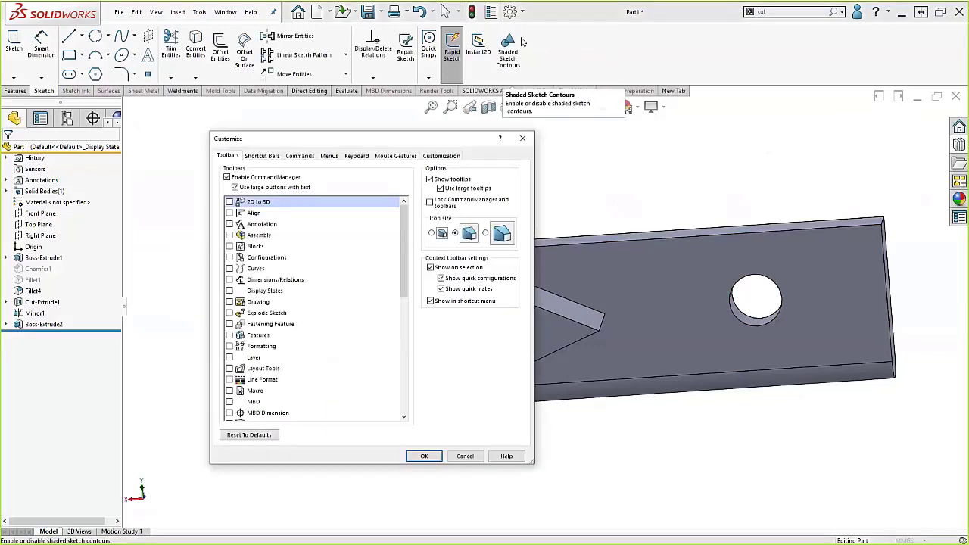
{"action": "left_click", "coordinate": [264, 156]}
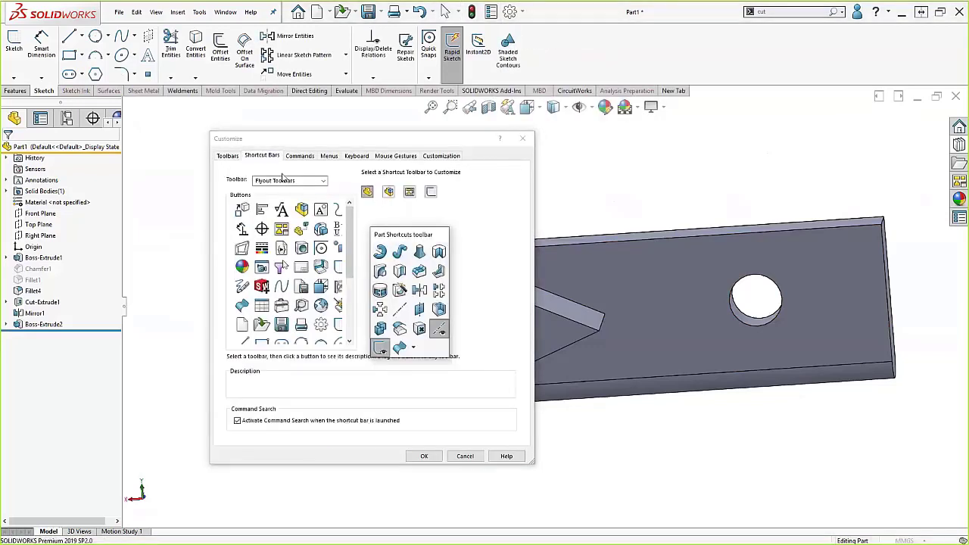
{"action": "left_click_drag", "start_coordinate": [384, 235], "coordinate": [564, 153]}
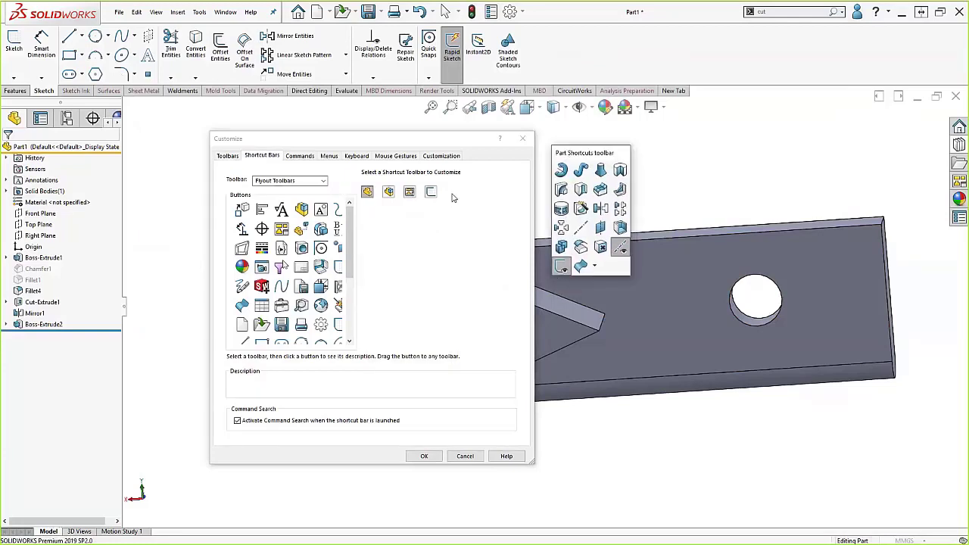
{"action": "left_click", "coordinate": [388, 193]}
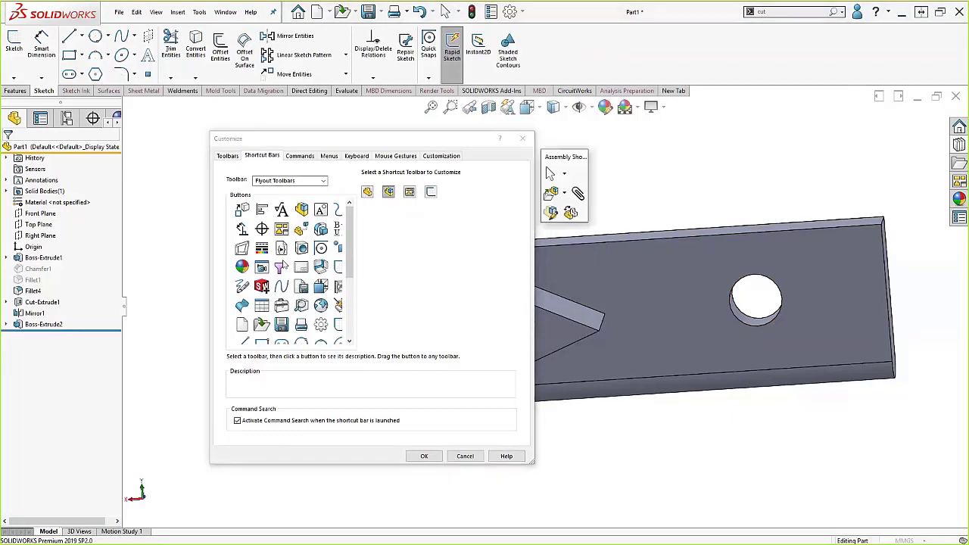
{"action": "left_click", "coordinate": [367, 193]}
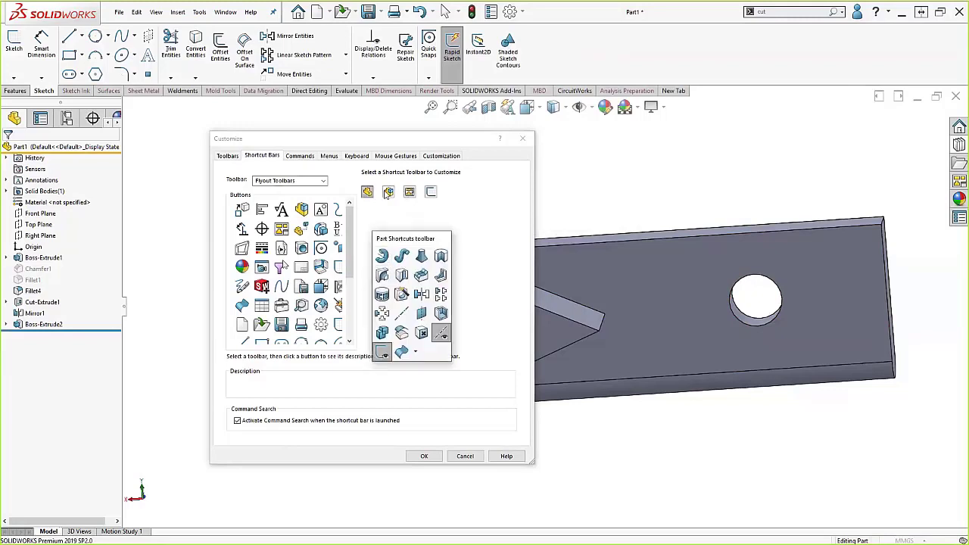
{"action": "left_click", "coordinate": [388, 192]}
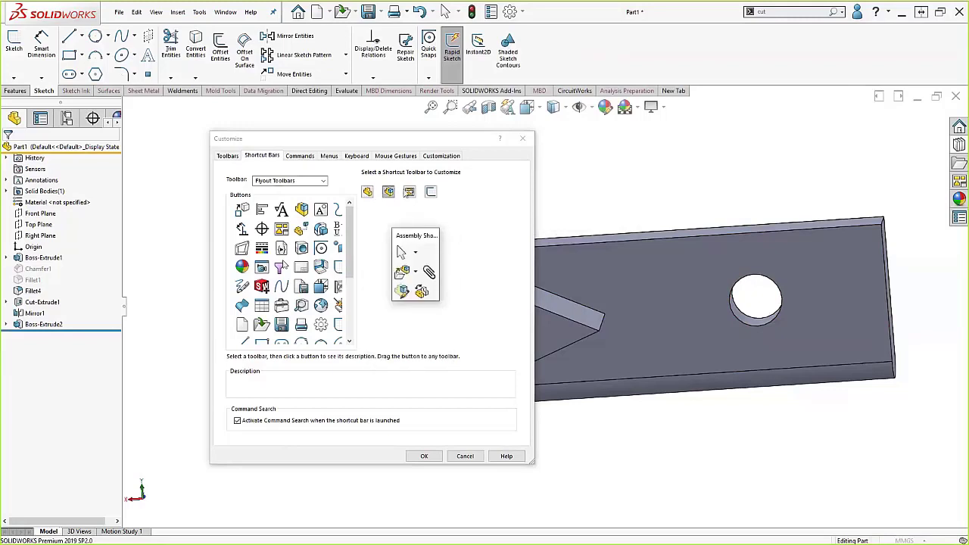
{"action": "left_click", "coordinate": [410, 193]}
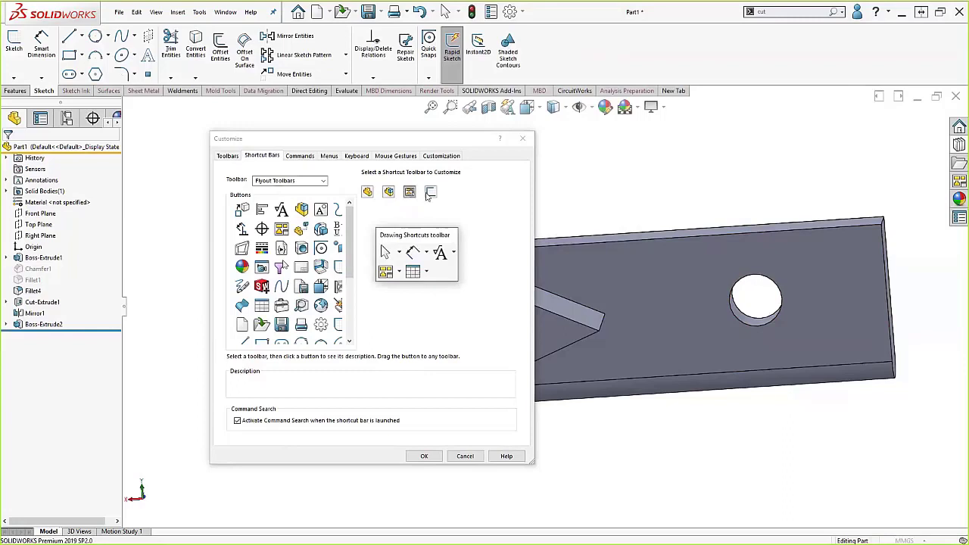
{"action": "left_click", "coordinate": [431, 193]}
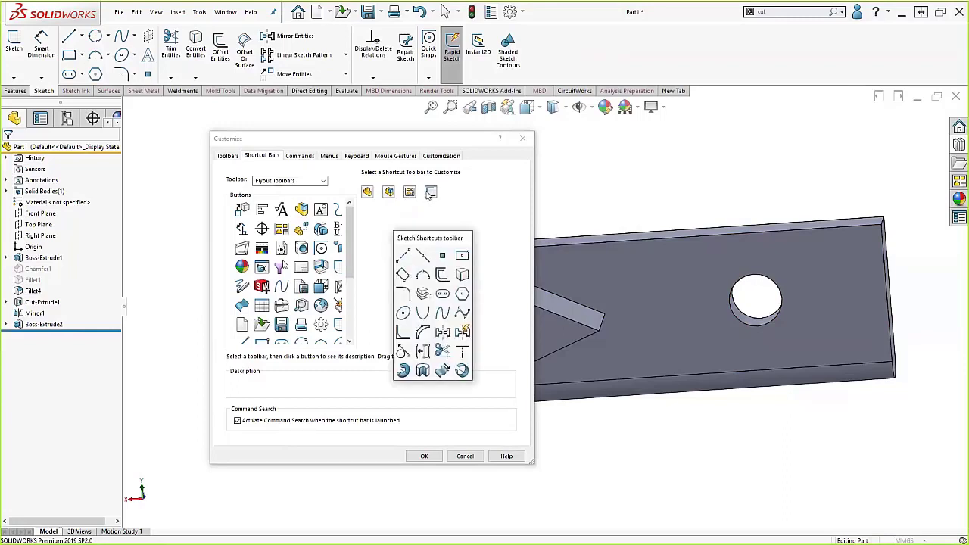
Move Hole Wizard from the Part Shortcuts toolbar to the Sketch CommandManager, and from there to the Sketch Shortcuts toolbar
{"action": "left_click", "coordinate": [368, 192]}
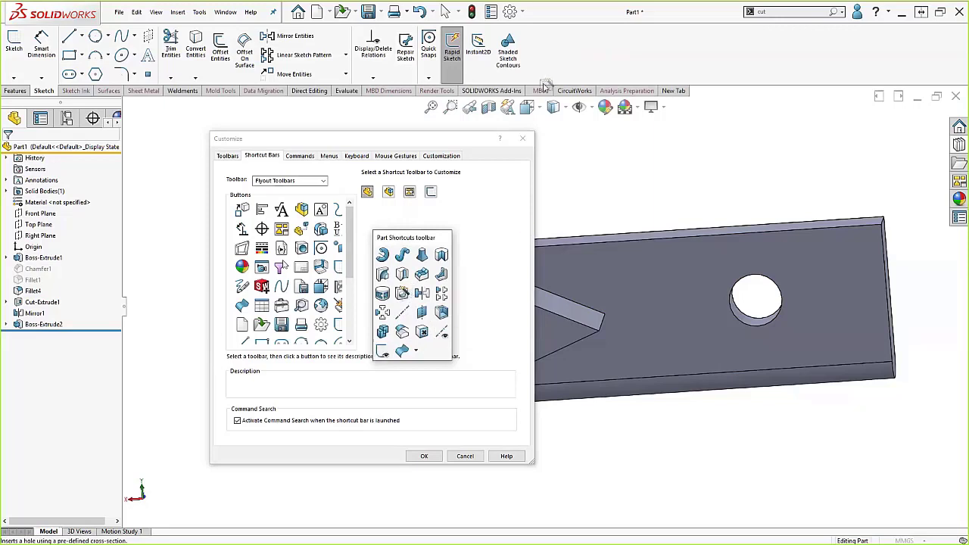
{"action": "left_click_drag", "start_coordinate": [550, 62], "coordinate": [549, 62]}
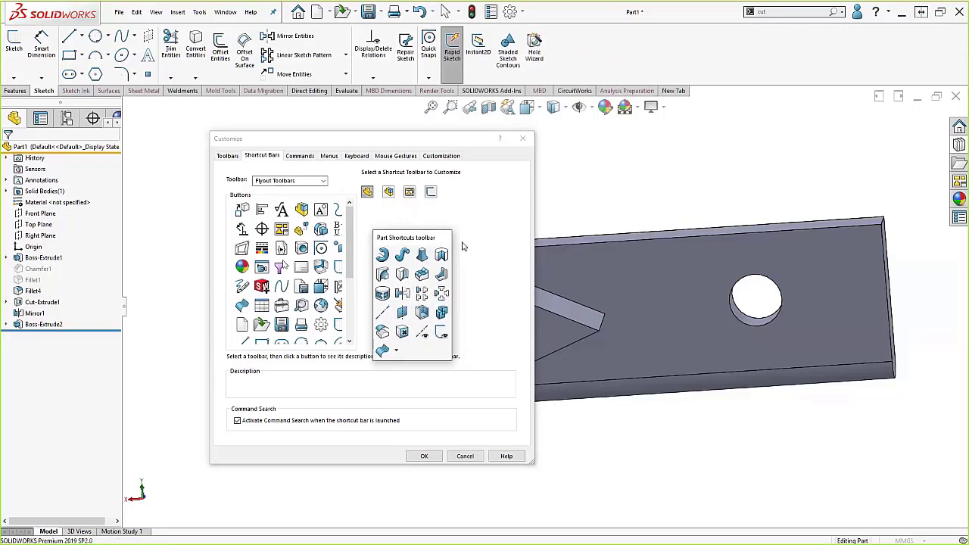
{"action": "left_click", "coordinate": [431, 192]}
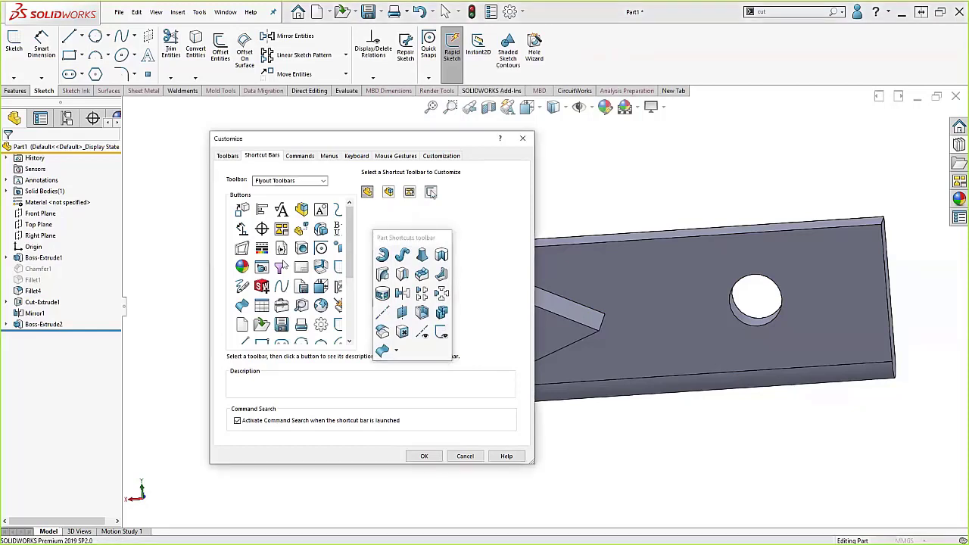
{"action": "mouse_move", "coordinate": [535, 41]}
{"action": "left_mouse_down"}
{"action": "mouse_move", "coordinate": [483, 214]}
{"action": "mouse_move", "coordinate": [462, 342]}
{"action": "mouse_move", "coordinate": [476, 371]}
{"action": "left_mouse_up"}
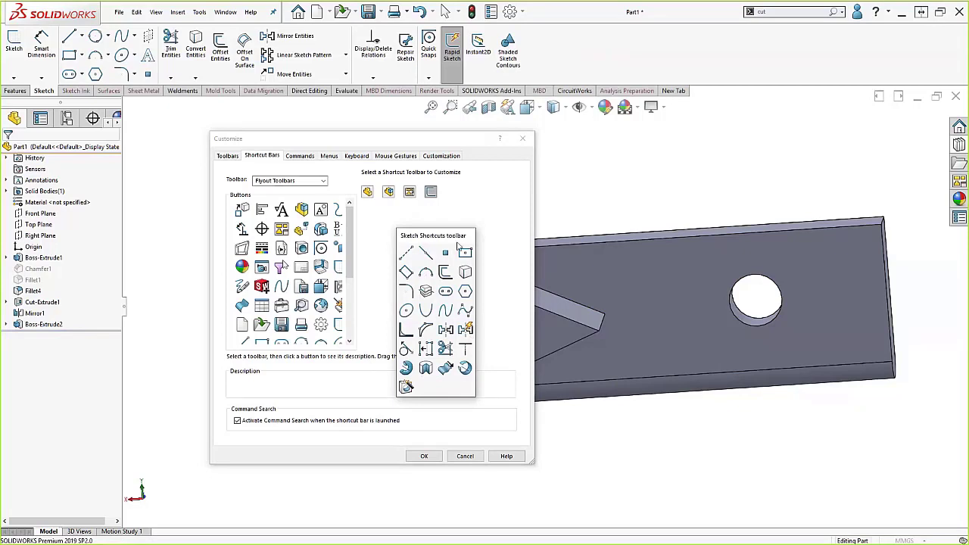
Move the Sketch Shortcuts toolbar clear of the command buttons and browse the Flyout Toolbars and Features categories
{"action": "left_click_drag", "start_coordinate": [441, 235], "coordinate": [464, 222]}
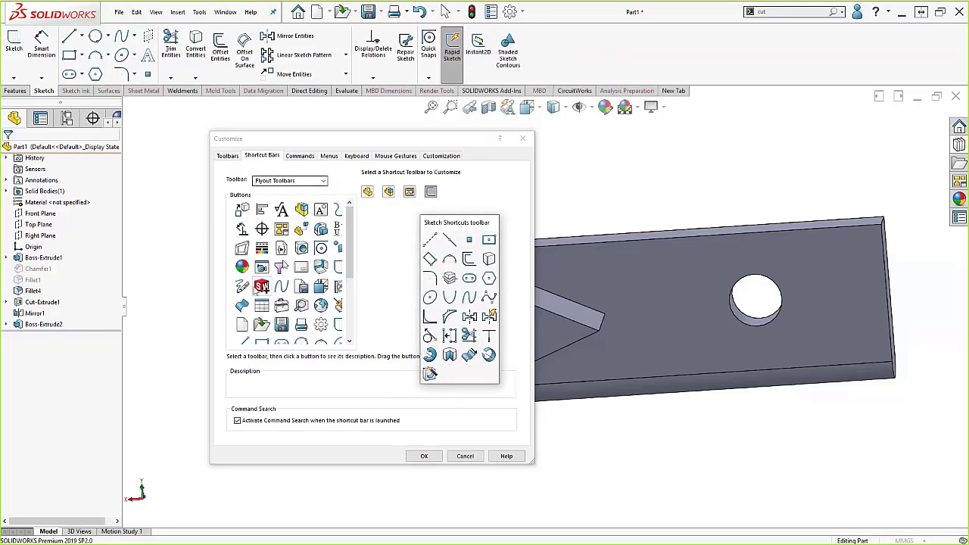
{"action": "left_click_drag", "start_coordinate": [350, 269], "coordinate": [350, 331]}
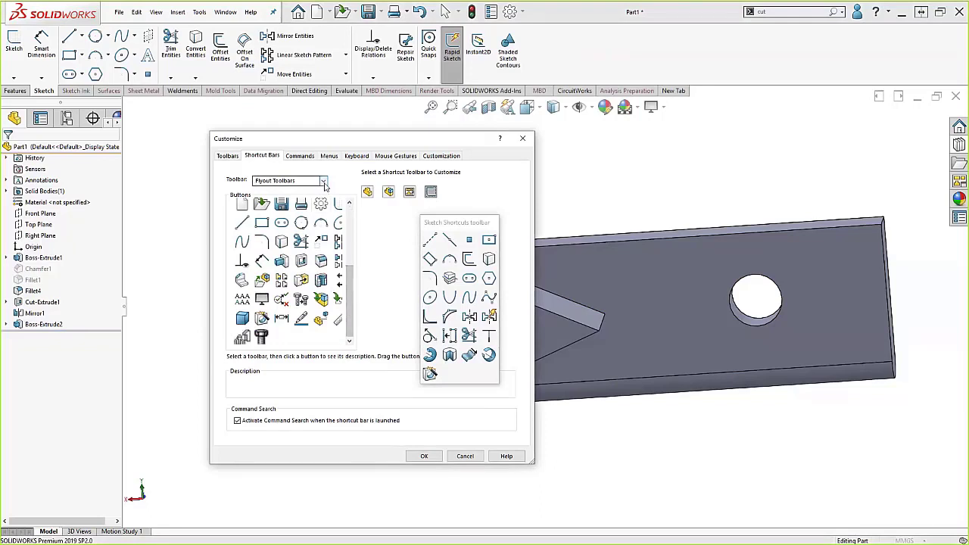
{"action": "left_click", "coordinate": [324, 181]}
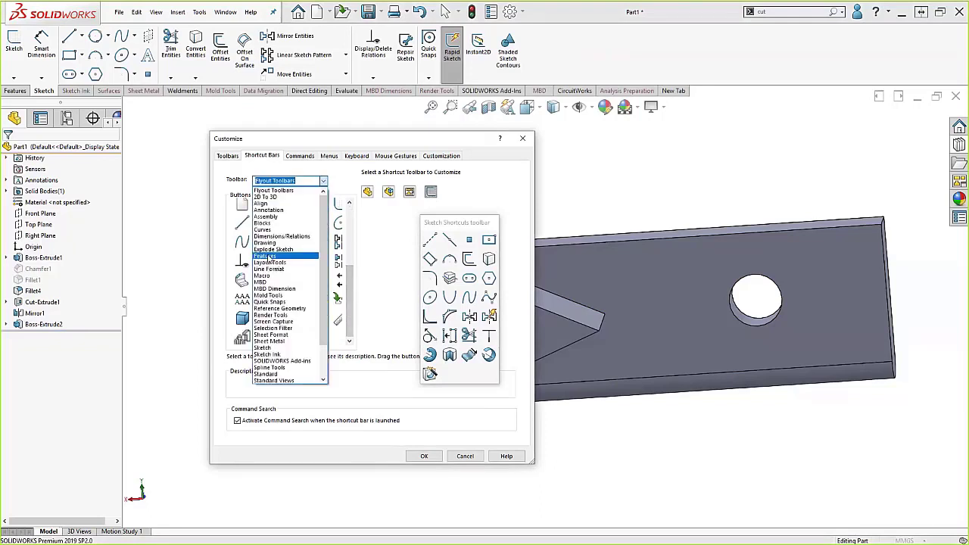
{"action": "left_click", "coordinate": [269, 256]}
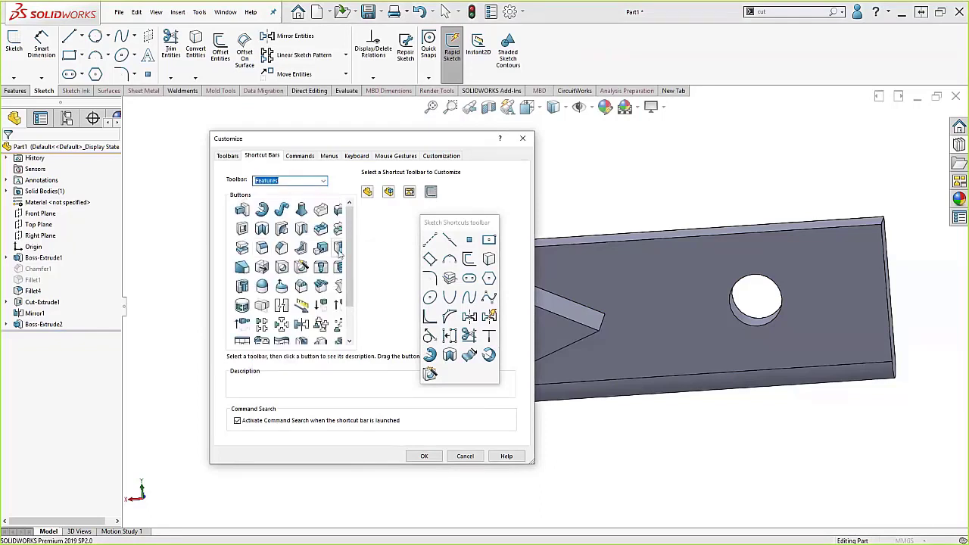
{"action": "scroll", "coordinate": [349, 257], "scroll_direction": "down", "scroll_amount": 3}
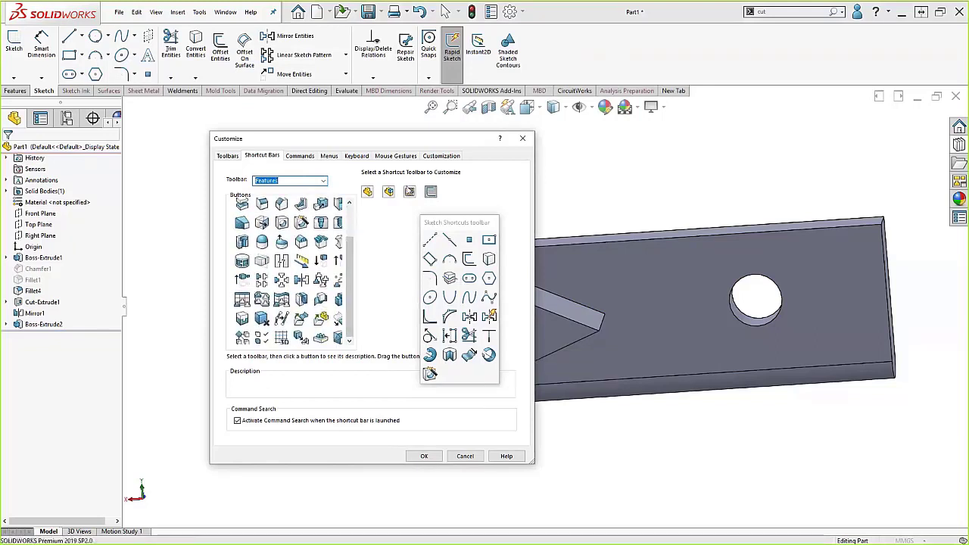
Display the Assembly Shortcuts toolbar, browse the Assembly category's commands for it, and display the Drawing Shortcuts toolbar
{"action": "left_click", "coordinate": [389, 191]}
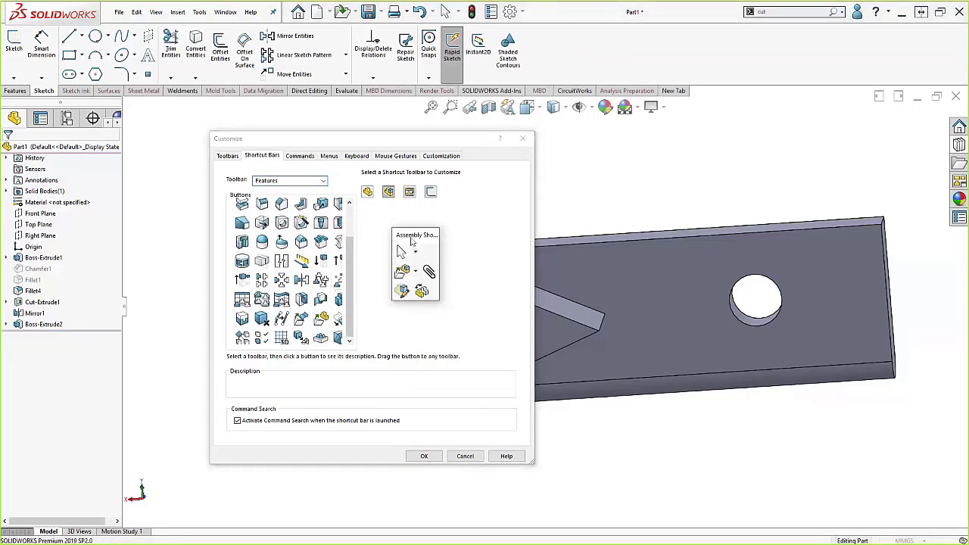
{"action": "left_click", "coordinate": [288, 180]}
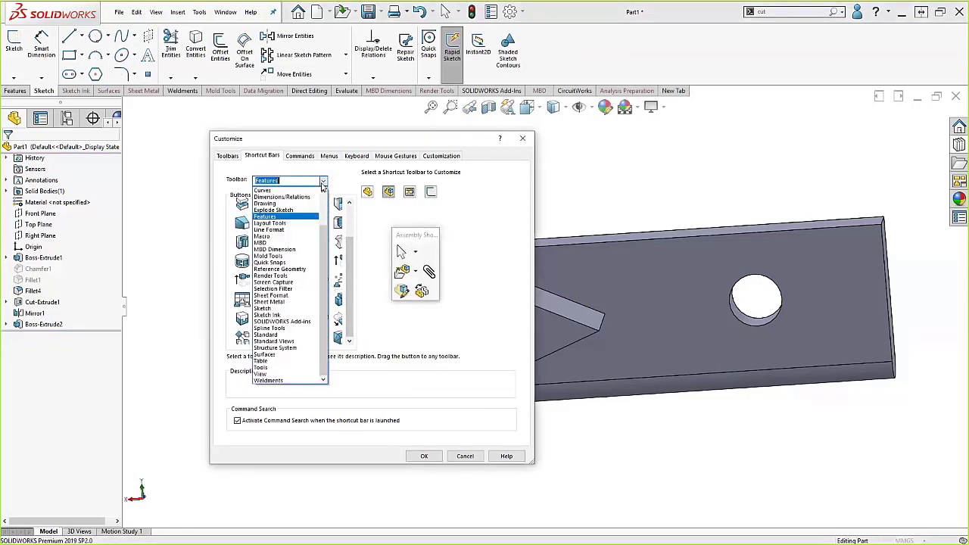
{"action": "scroll", "coordinate": [286, 227], "scroll_direction": "up", "scroll_amount": 2}
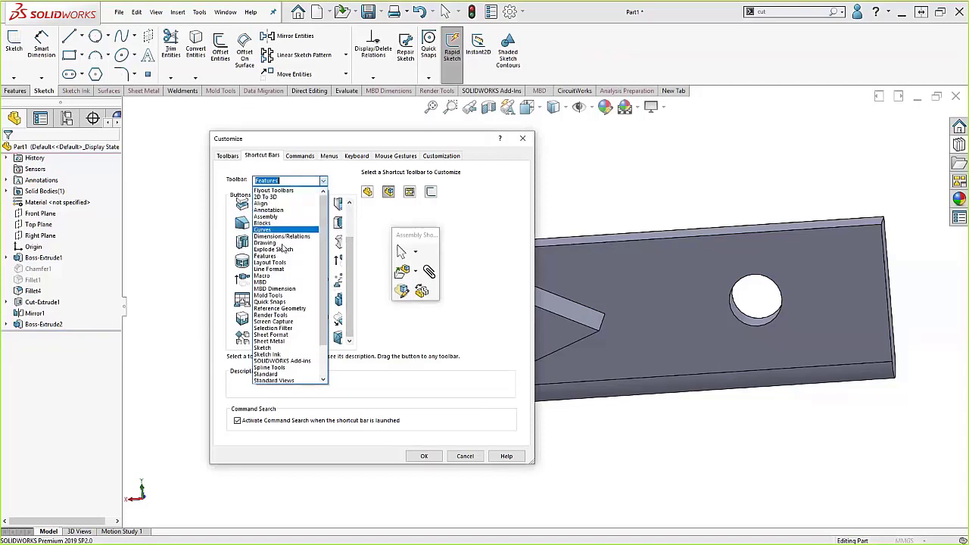
{"action": "left_click", "coordinate": [265, 218]}
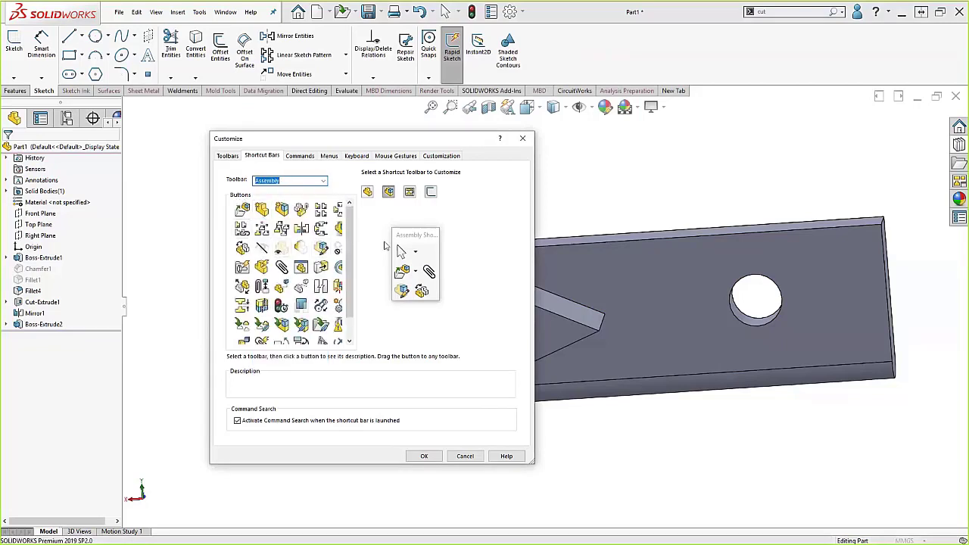
{"action": "left_click_drag", "start_coordinate": [401, 236], "coordinate": [426, 231]}
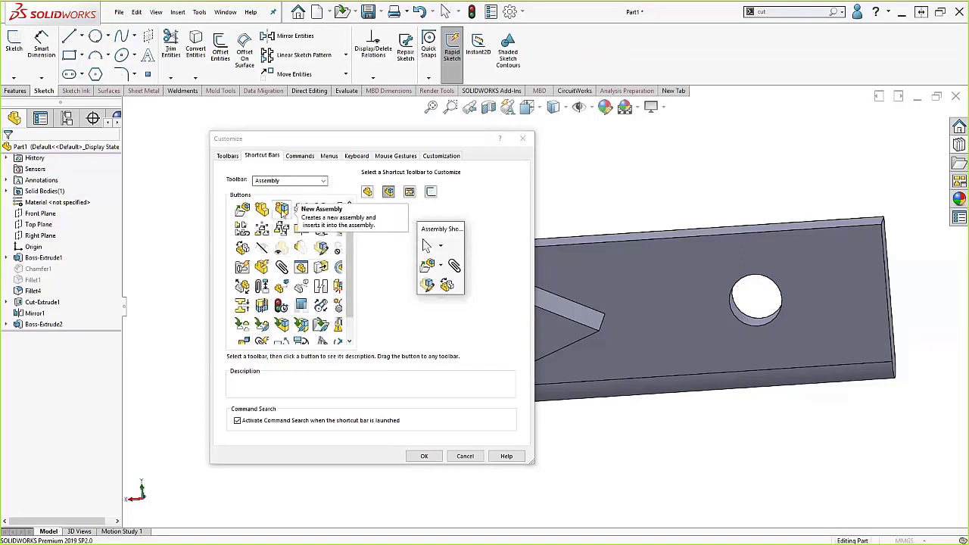
{"action": "left_click", "coordinate": [409, 192]}
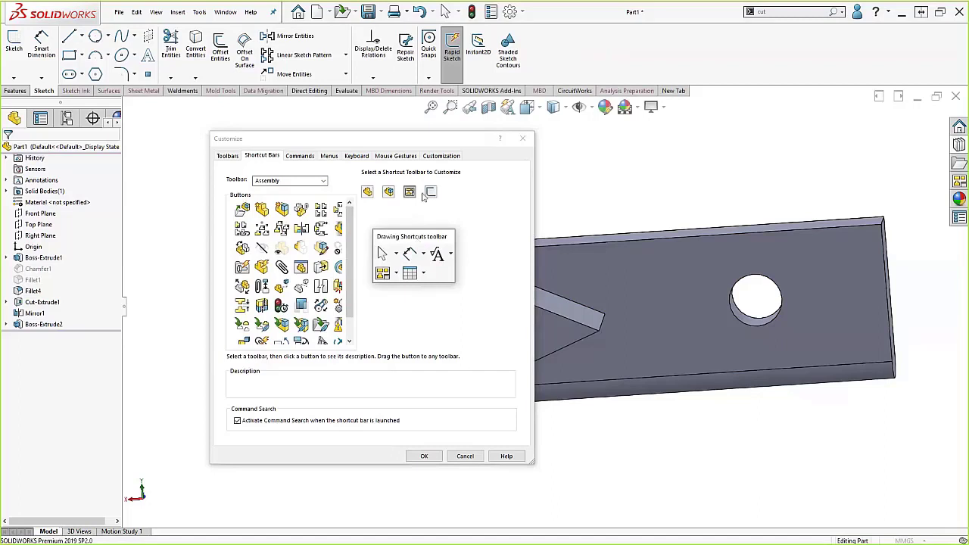
Review the mouse gesture guide and the Drawing Shortcuts toolbar, accept the customization, and briefly call up the shortcut bar
{"action": "left_click", "coordinate": [398, 156]}
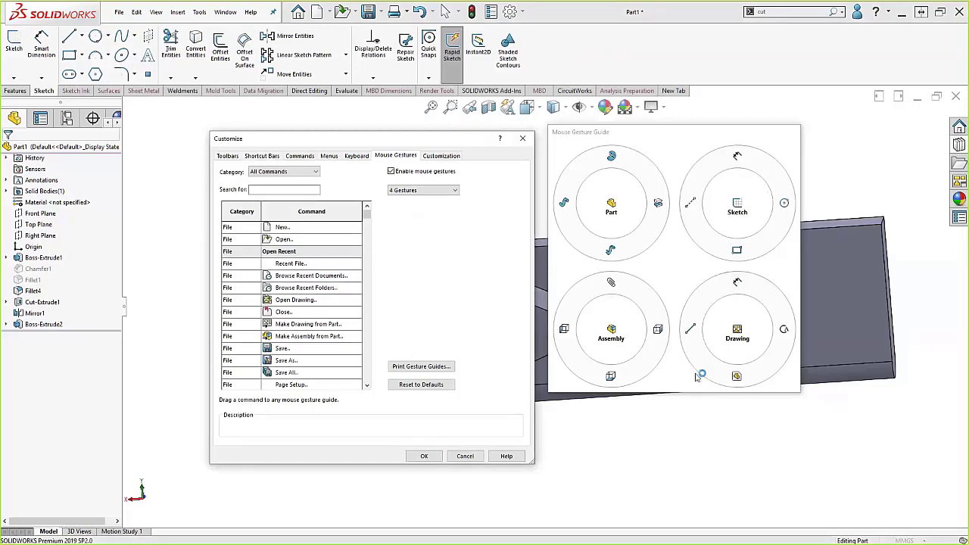
{"action": "left_click", "coordinate": [269, 156]}
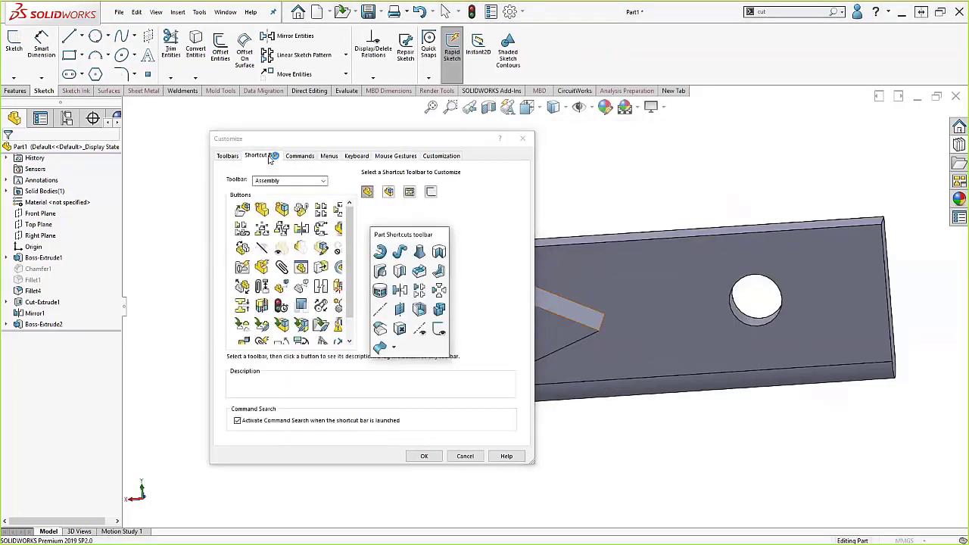
{"action": "left_click", "coordinate": [411, 192]}
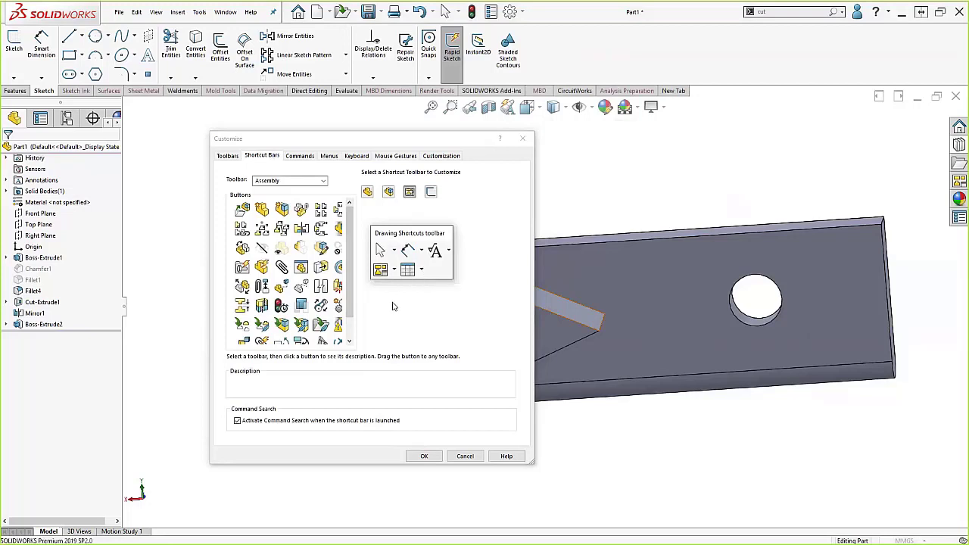
{"action": "left_click", "coordinate": [424, 456]}
{"action": "key", "text": "s"}
{"action": "key", "text": "Escape"}
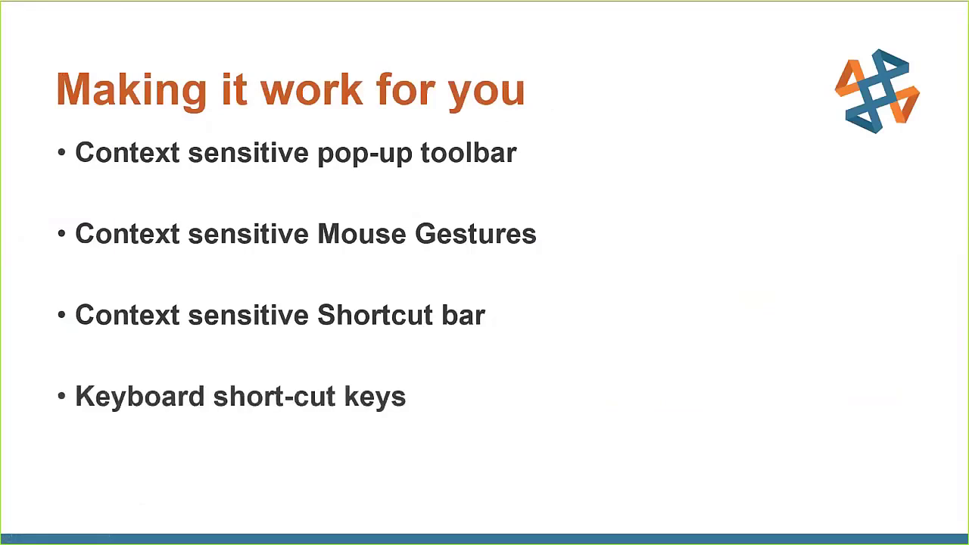
Switch back to SOLIDWORKS, open the keyboard shortcut customization, and view the print setup for its list without printing
{"action": "key", "text": "alt+Tab"}
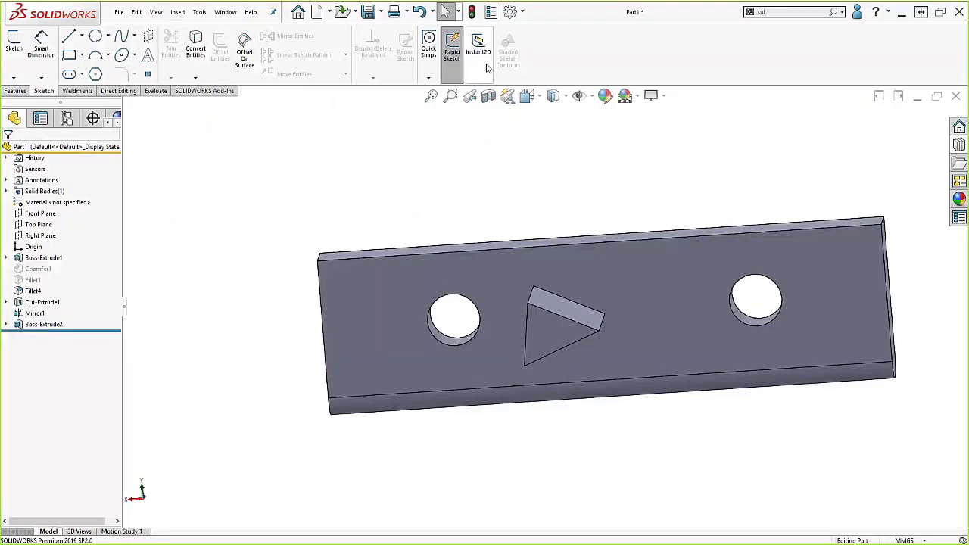
{"action": "left_click", "coordinate": [524, 12]}
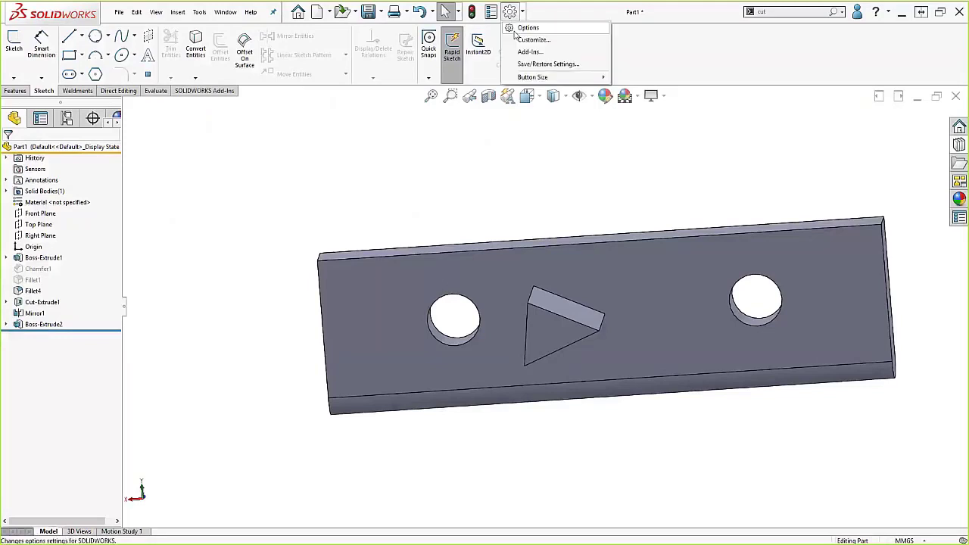
{"action": "left_click", "coordinate": [528, 40]}
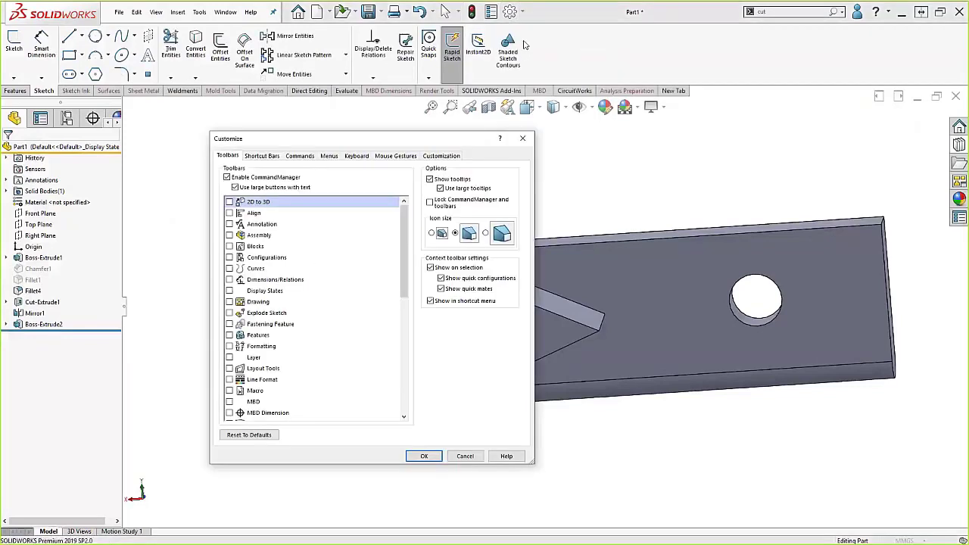
{"action": "left_click", "coordinate": [358, 156]}
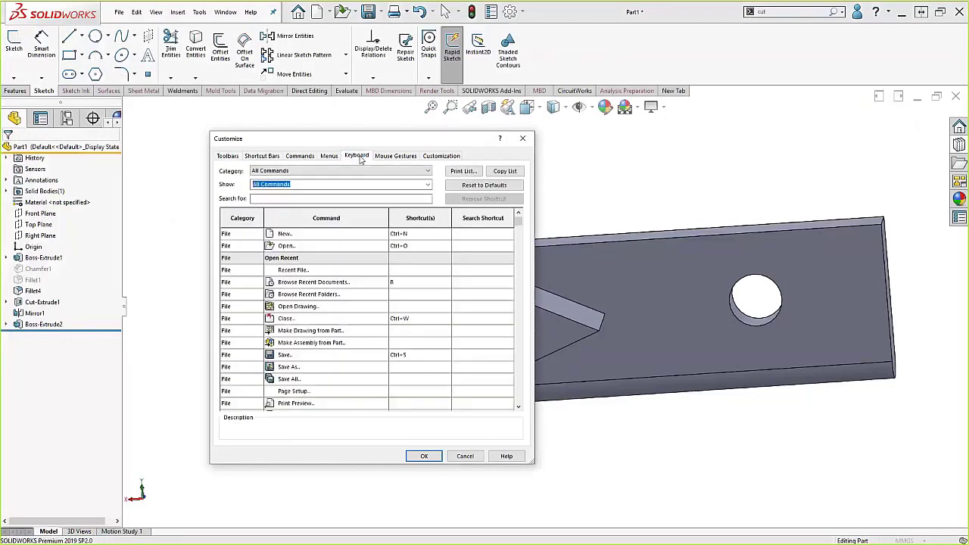
{"action": "left_click", "coordinate": [465, 172]}
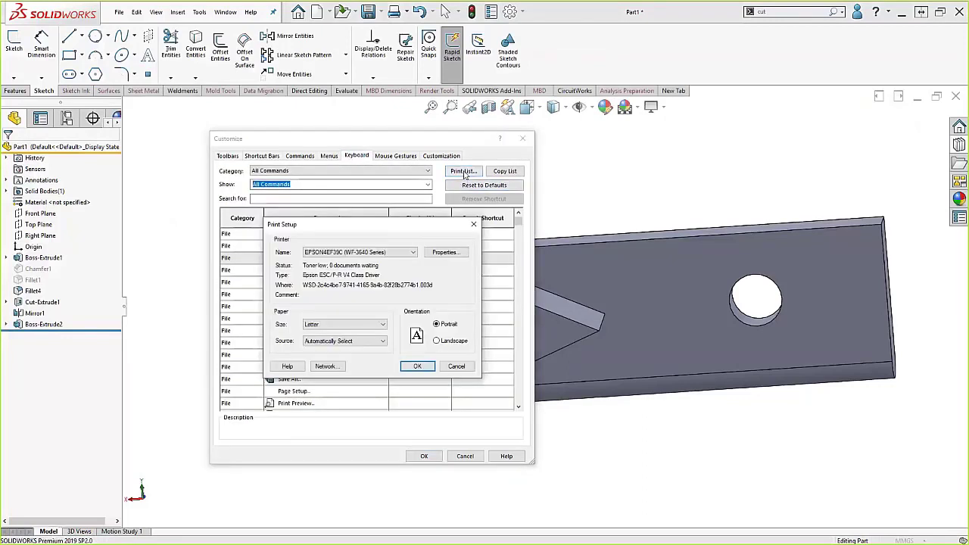
{"action": "left_click", "coordinate": [456, 366]}
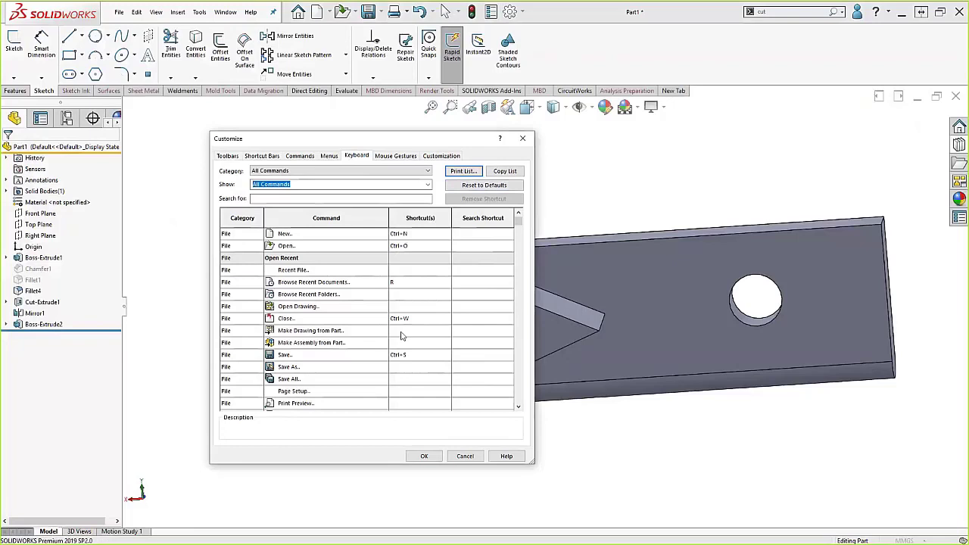
Filter the list to Commands with Keyboard Shortcuts, make the Customize dialog taller, and review the assigned shortcuts
{"action": "left_click", "coordinate": [428, 186]}
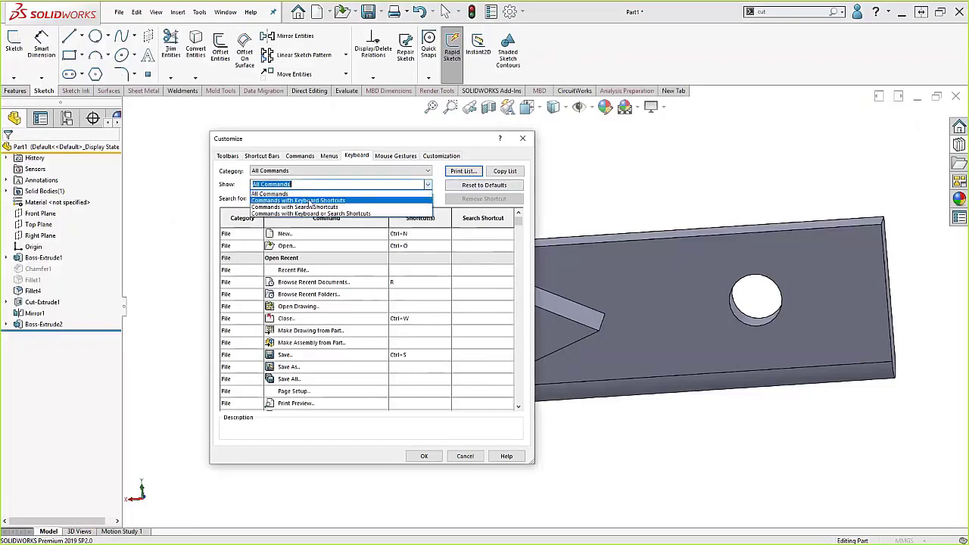
{"action": "left_click", "coordinate": [309, 201]}
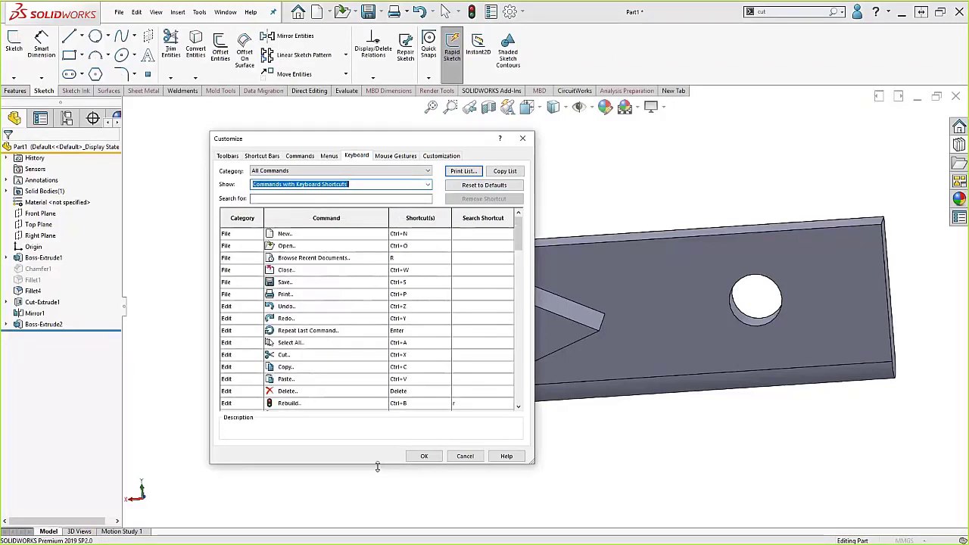
{"action": "left_click_drag", "start_coordinate": [370, 530], "coordinate": [371, 531]}
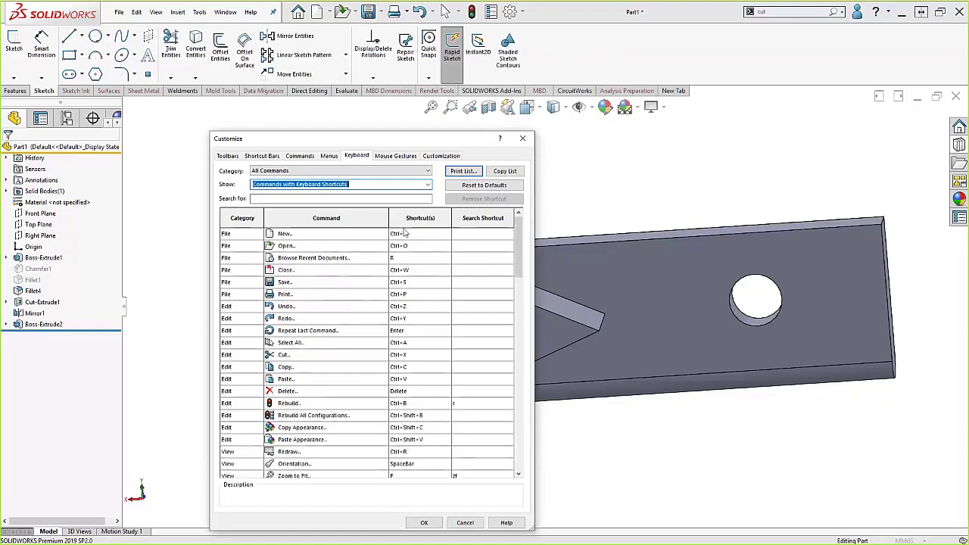
{"action": "scroll", "coordinate": [418, 260], "scroll_direction": "down", "scroll_amount": 1}
{"action": "scroll", "coordinate": [419, 261], "scroll_direction": "down", "scroll_amount": 3}
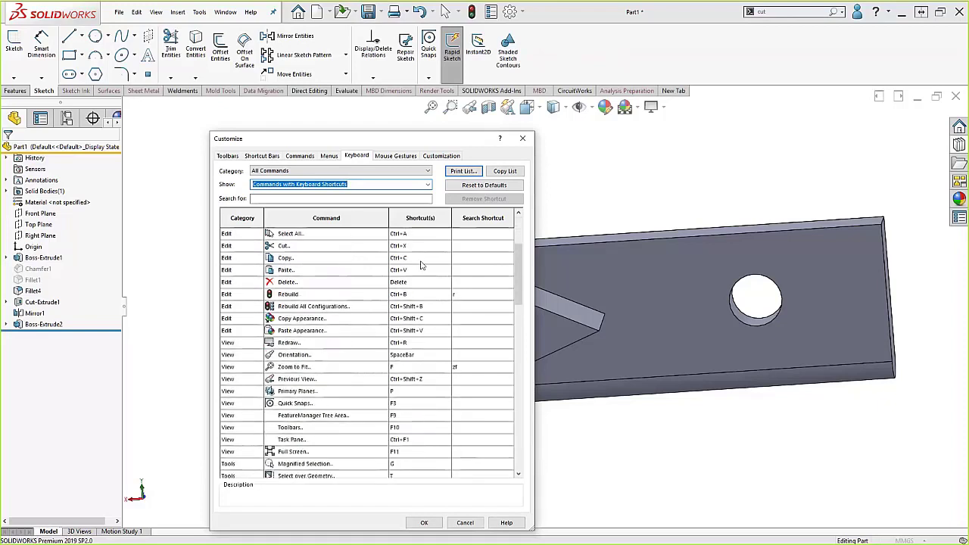
{"action": "scroll", "coordinate": [421, 265], "scroll_direction": "down", "scroll_amount": 9}
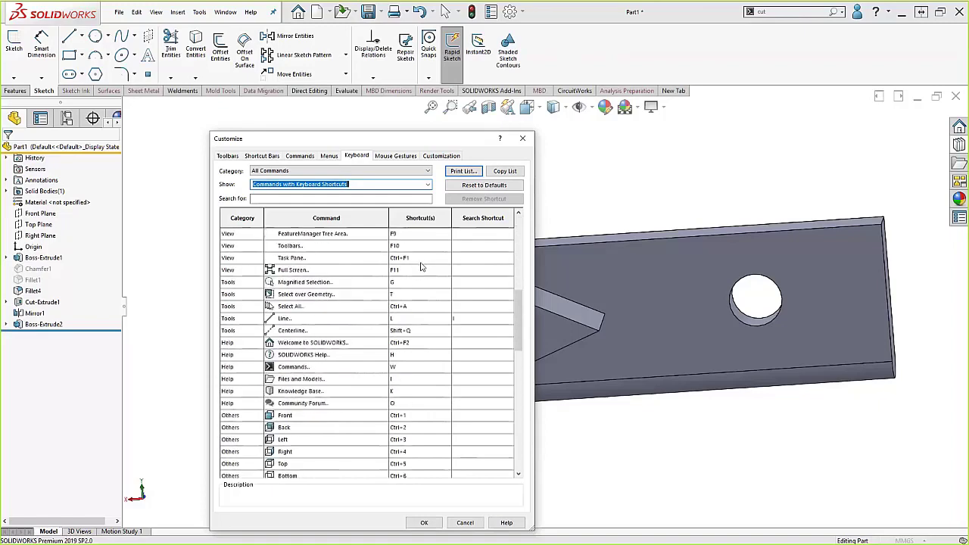
{"action": "scroll", "coordinate": [421, 268], "scroll_direction": "down", "scroll_amount": 10}
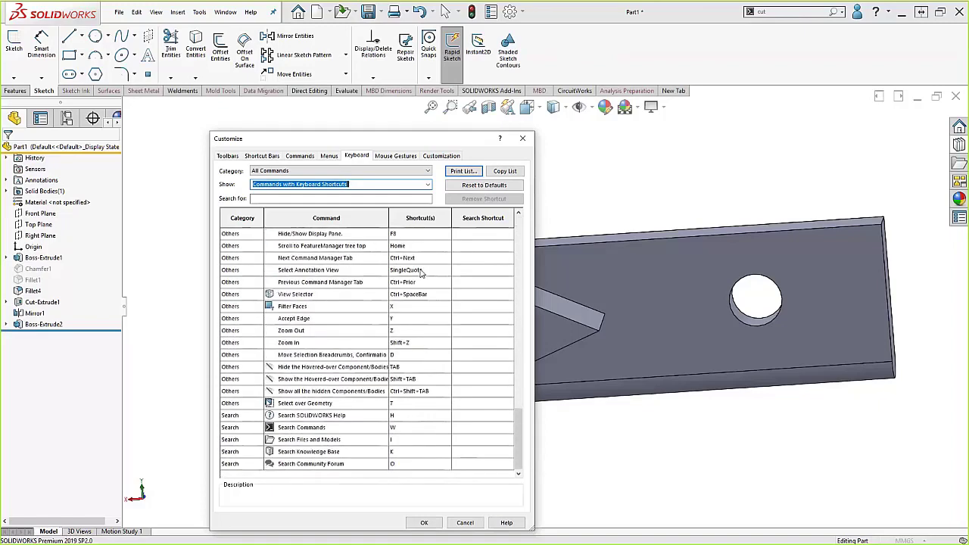
{"action": "scroll", "coordinate": [422, 273], "scroll_direction": "up", "scroll_amount": 12}
{"action": "scroll", "coordinate": [422, 273], "scroll_direction": "up", "scroll_amount": 6}
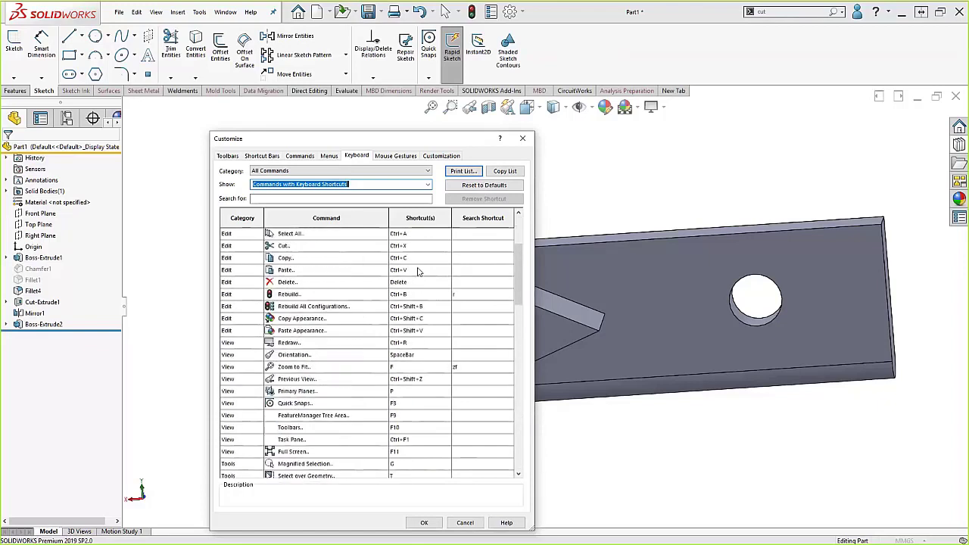
Show All Commands again and search the keyboard commands for "view plan"
{"action": "left_click", "coordinate": [428, 185]}
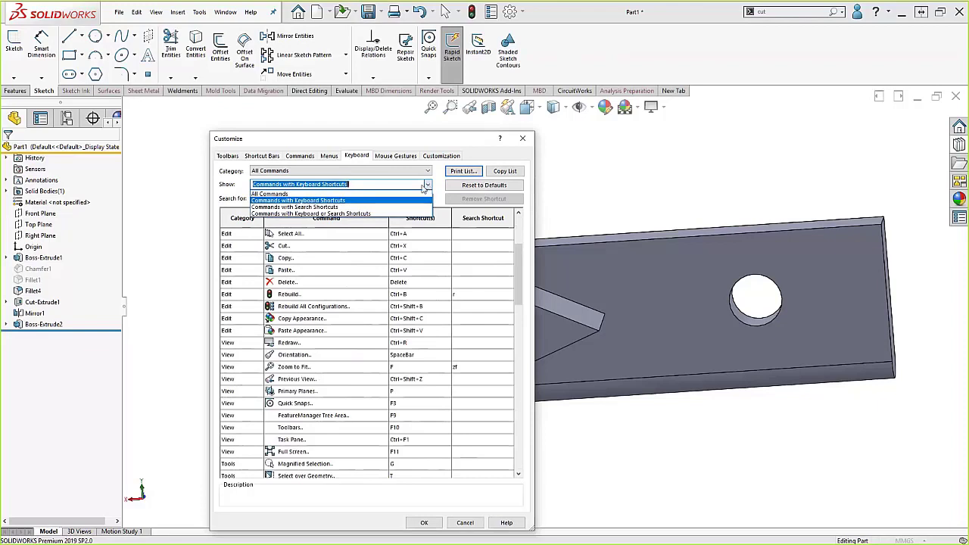
{"action": "left_click", "coordinate": [274, 194]}
{"action": "left_click", "coordinate": [272, 198]}
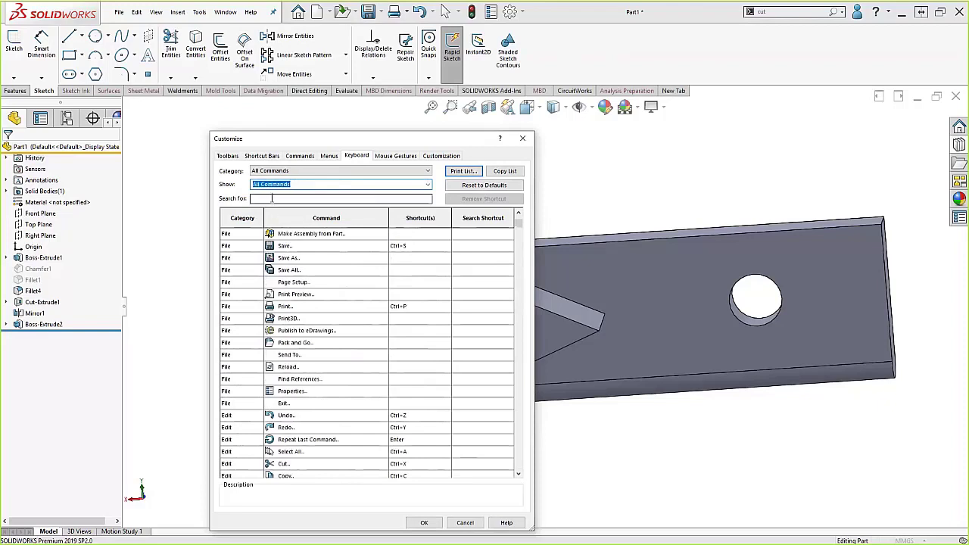
{"action": "type", "text": "veiw"}
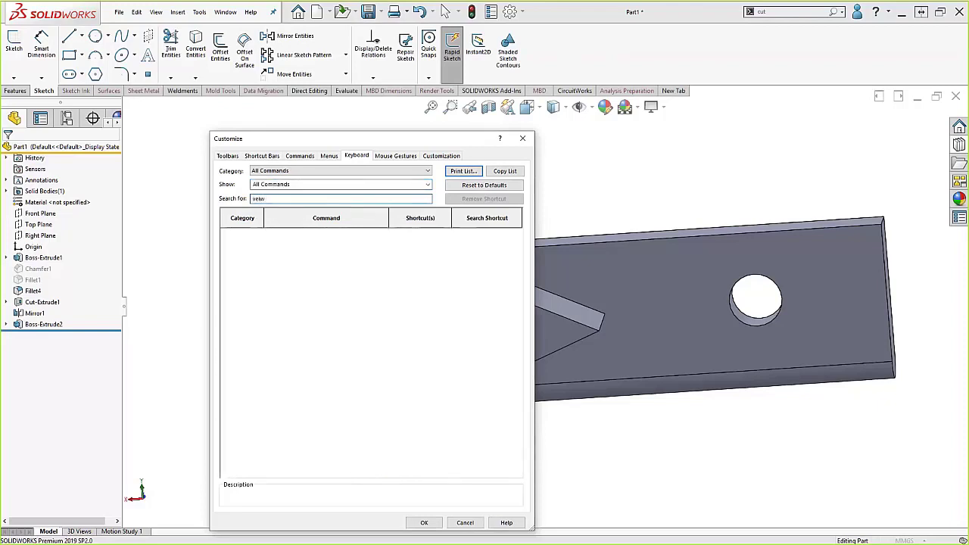
{"action": "key", "text": "BackSpace"}
{"action": "key", "text": "BackSpace"}
{"action": "key", "text": "BackSpace"}
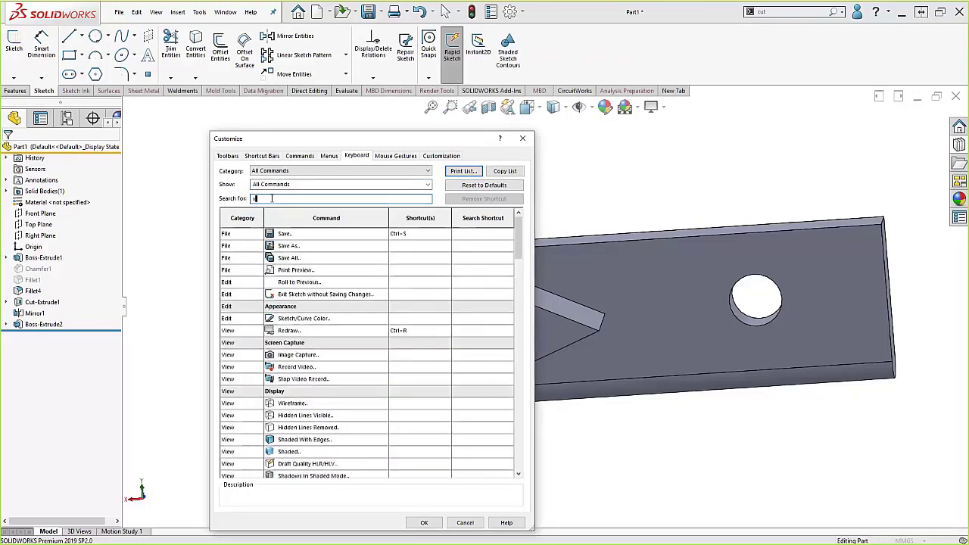
{"action": "type", "text": "iew"}
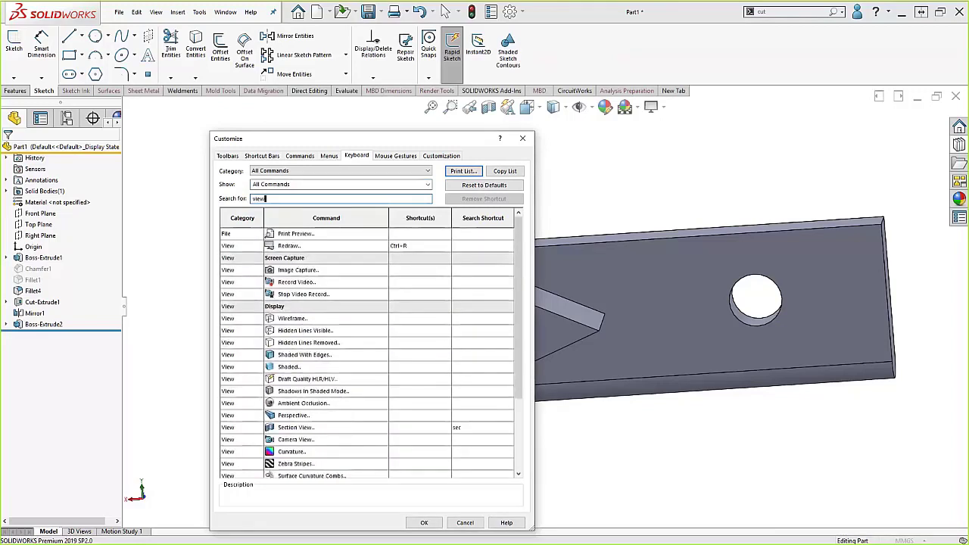
{"action": "type", "text": " plan"}
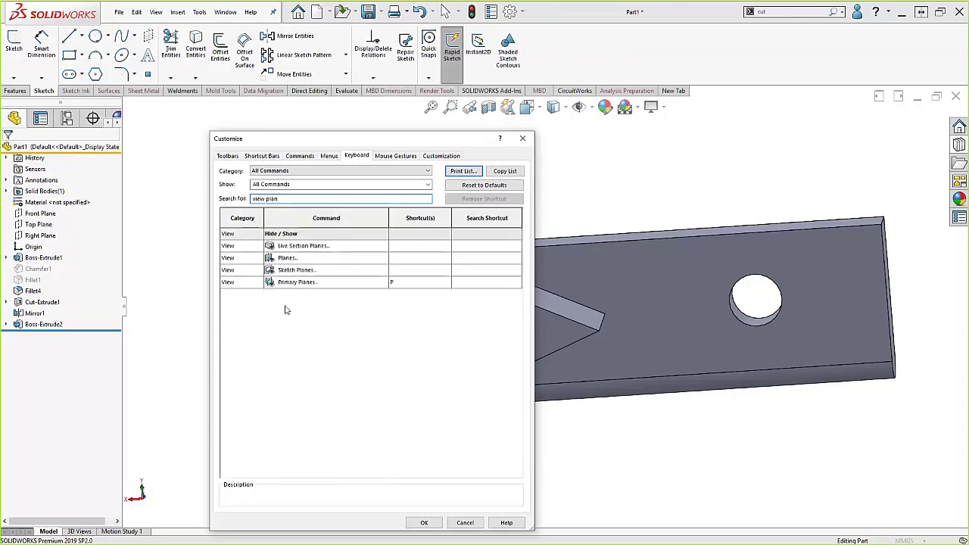
Try to assign the Right and Left arrow keys to the Primary Planes command, declining each reassignment
{"action": "left_click", "coordinate": [407, 281]}
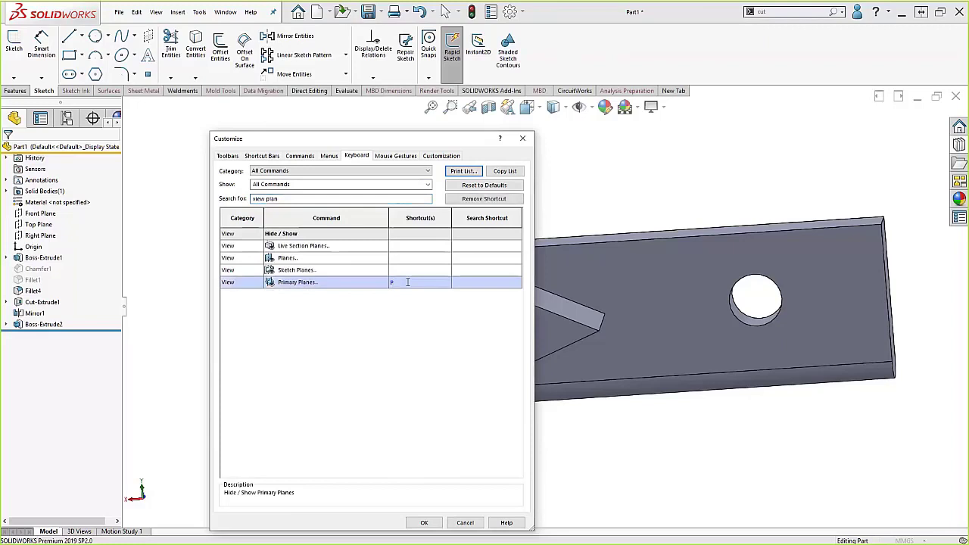
{"action": "key", "text": "BackSpace"}
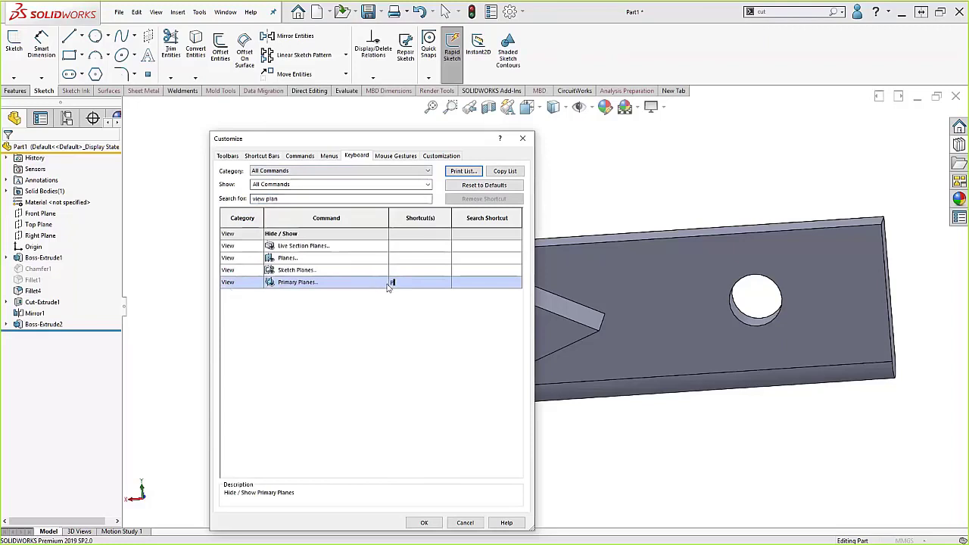
{"action": "key", "text": "h"}
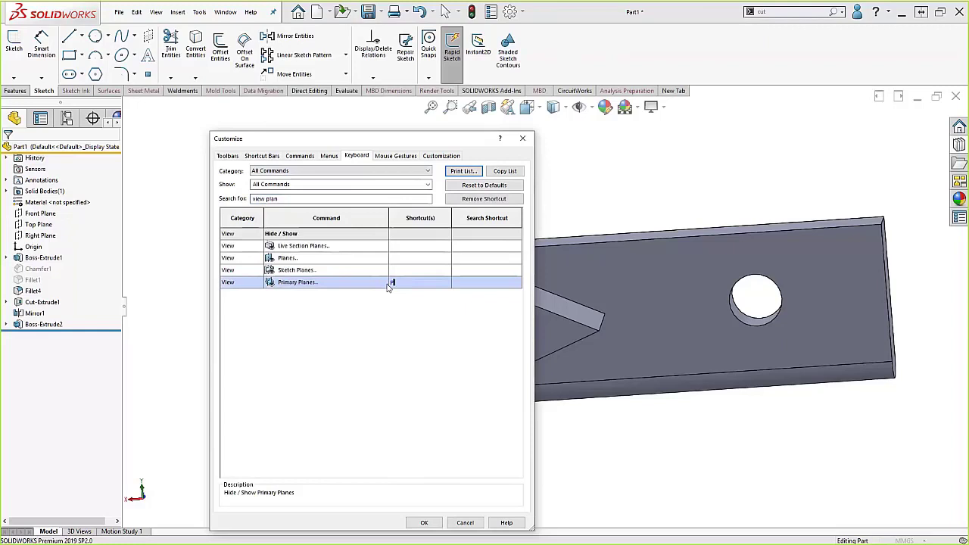
{"action": "key", "text": "Right"}
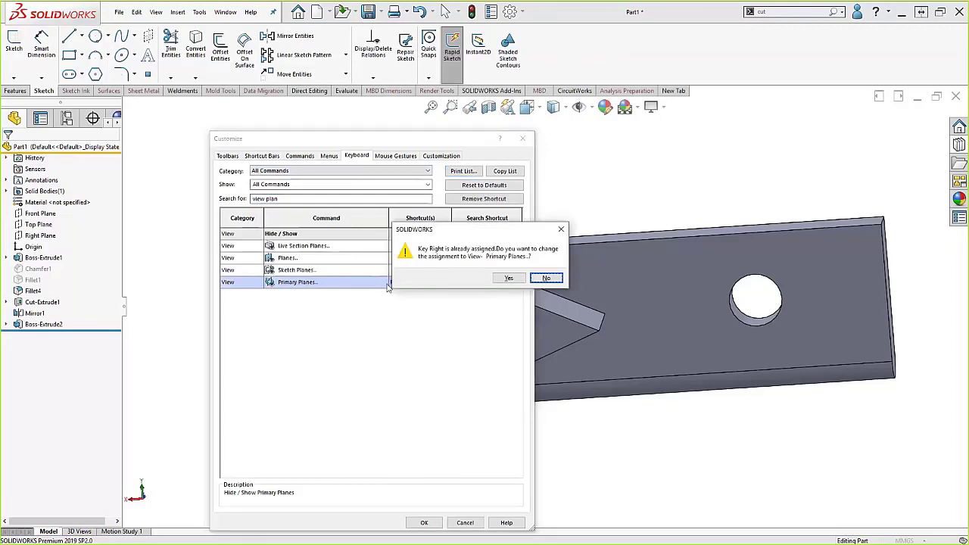
{"action": "left_click", "coordinate": [546, 278]}
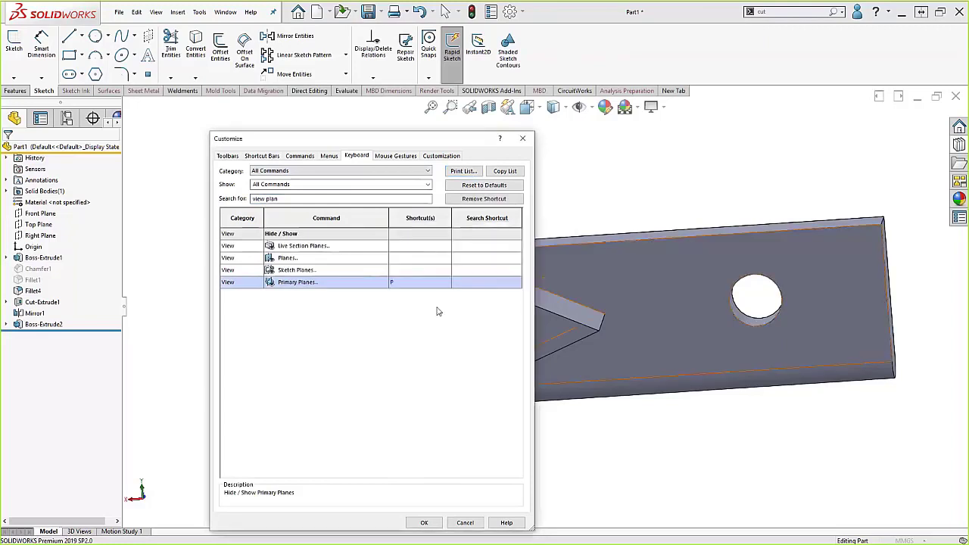
{"action": "left_click", "coordinate": [402, 287]}
{"action": "key", "text": "Left"}
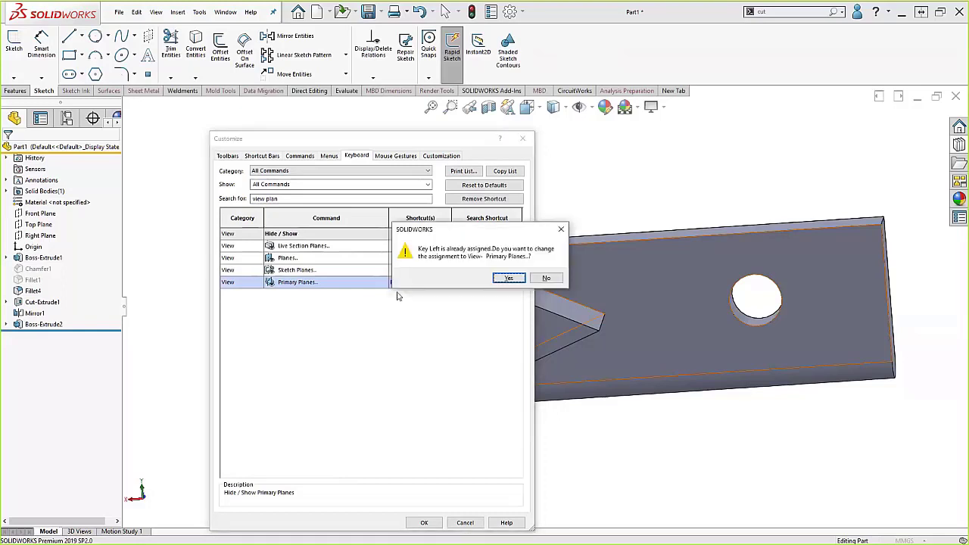
{"action": "left_click", "coordinate": [539, 279]}
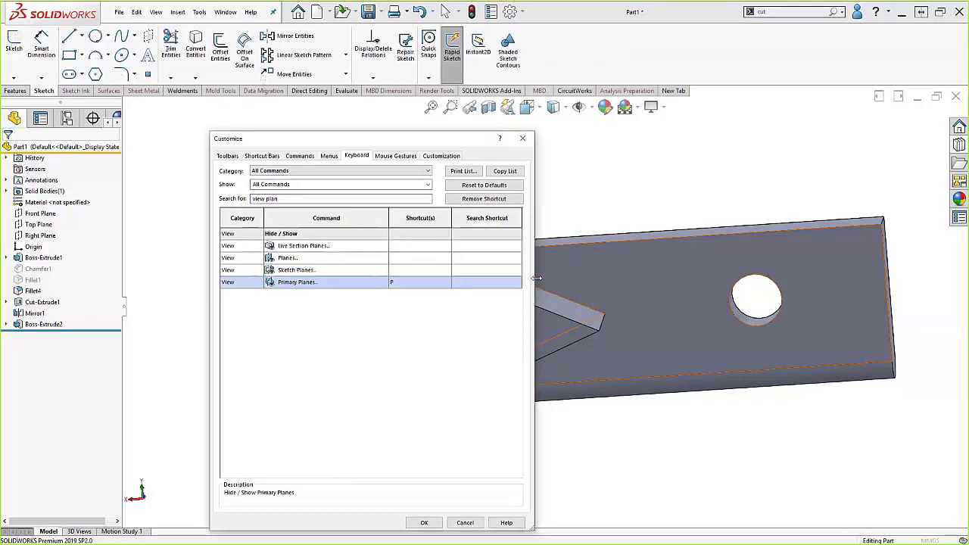
Accept the keyboard customization and show the primary planes on the block using their assigned shortcut
{"action": "left_click", "coordinate": [426, 522]}
{"action": "scroll", "coordinate": [576, 371], "scroll_direction": "down", "scroll_amount": 5}
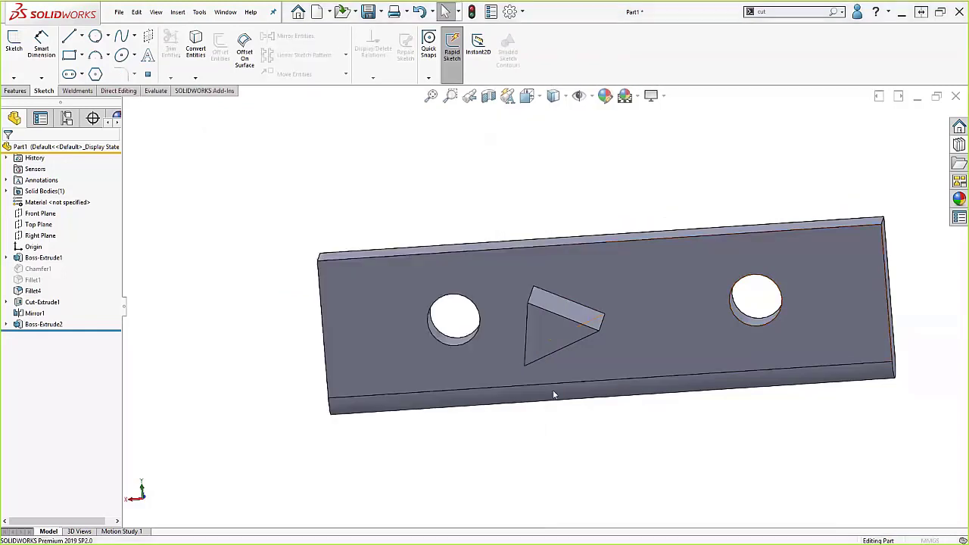
{"action": "middle_click_drag", "start_coordinate": [591, 353], "coordinate": [618, 342]}
{"action": "key", "text": "p"}
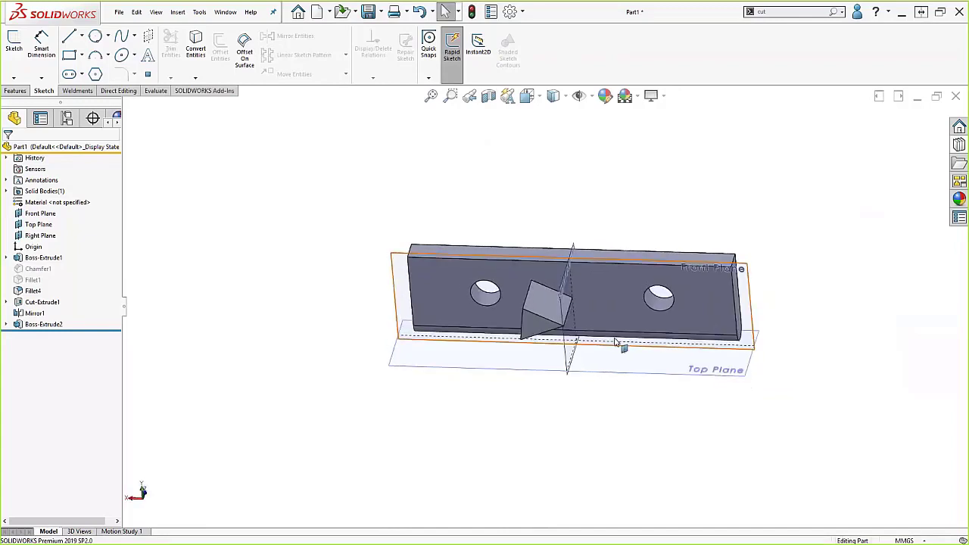
{"action": "middle_click_drag", "start_coordinate": [617, 346], "coordinate": [603, 321]}
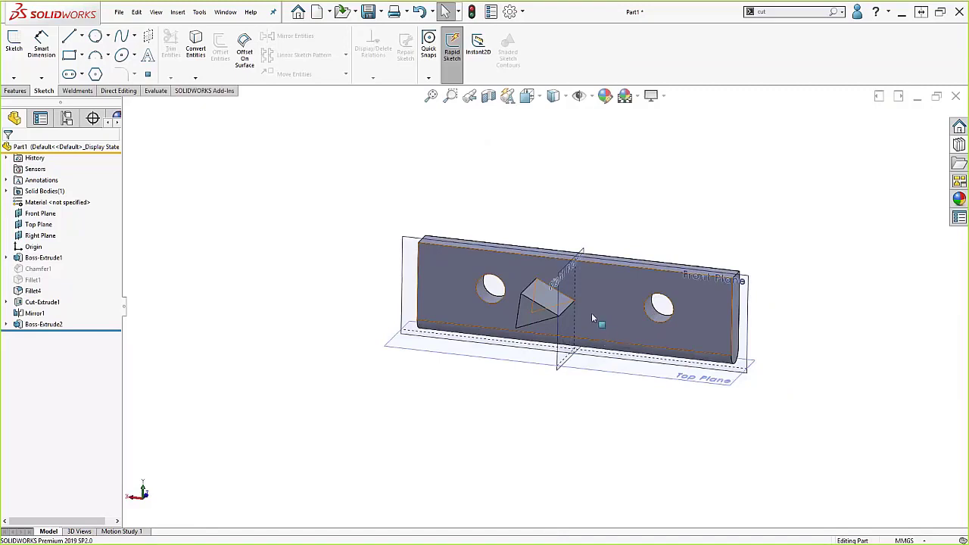
{"action": "middle_click_drag", "start_coordinate": [605, 306], "coordinate": [596, 340]}
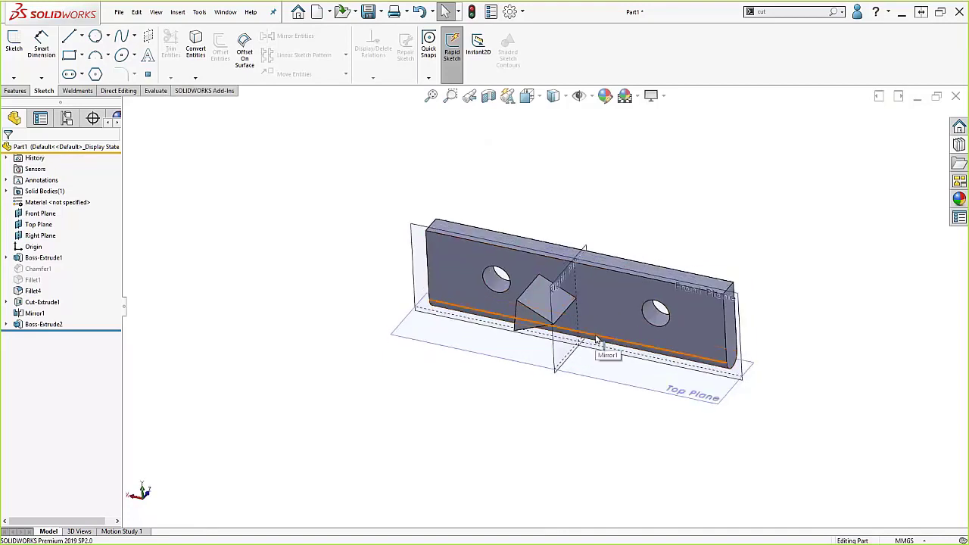
{"action": "scroll", "coordinate": [642, 329], "scroll_direction": "up", "scroll_amount": 2}
{"action": "scroll", "coordinate": [642, 328], "scroll_direction": "down", "scroll_amount": 2}
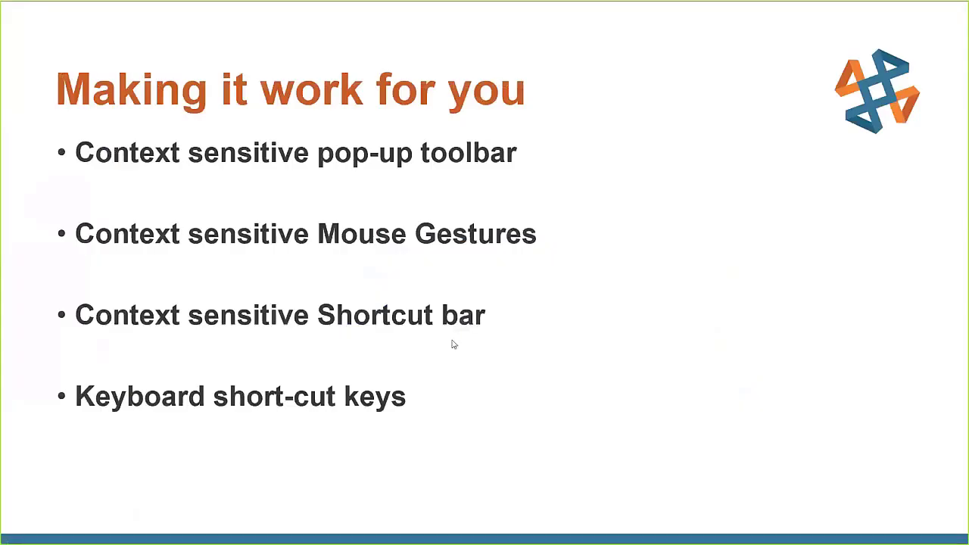
{"action": "left_click", "coordinate": [447, 343]}
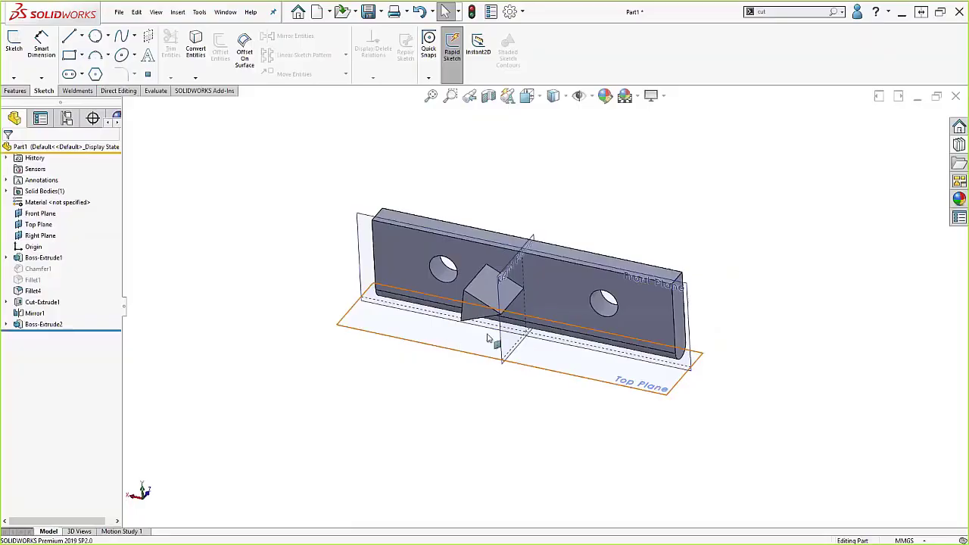
Show the full shortcut menu and the context toolbar for the block's front face, closing each without running a command
{"action": "right_click", "coordinate": [557, 281]}
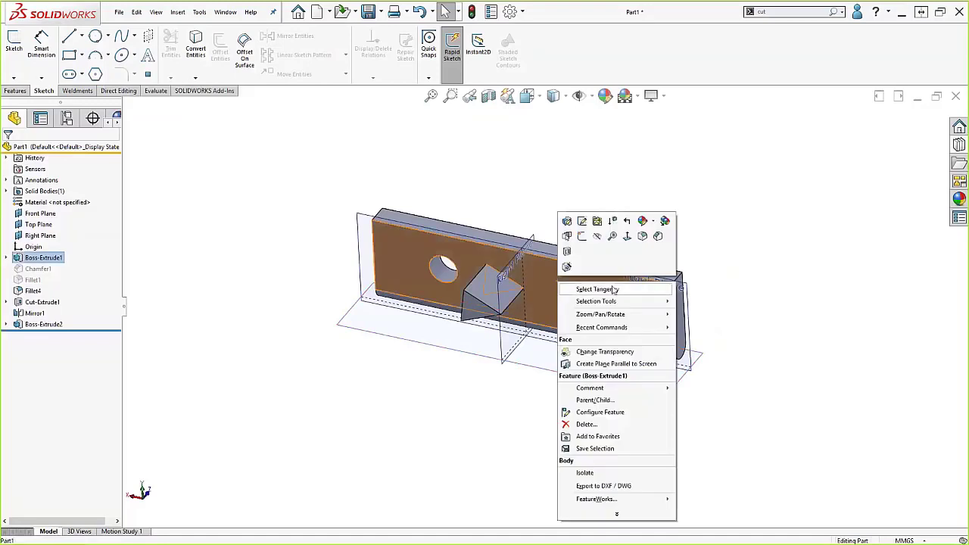
{"action": "mouse_move", "coordinate": [619, 518]}
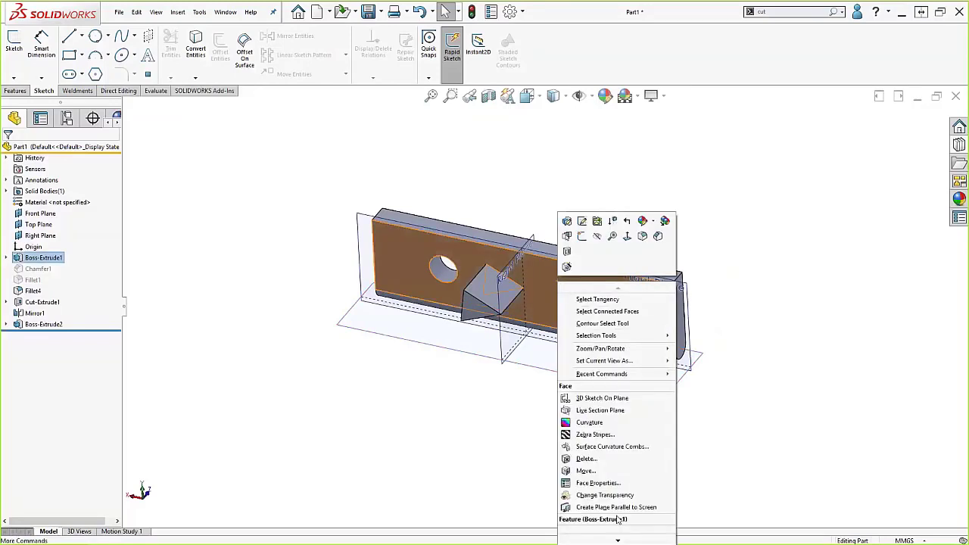
{"action": "left_click", "coordinate": [732, 384]}
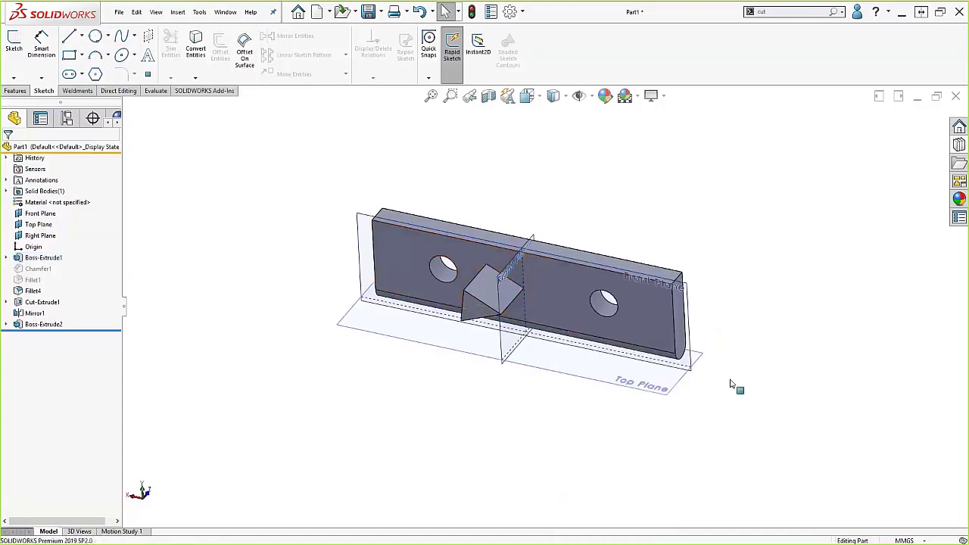
{"action": "left_click", "coordinate": [552, 304]}
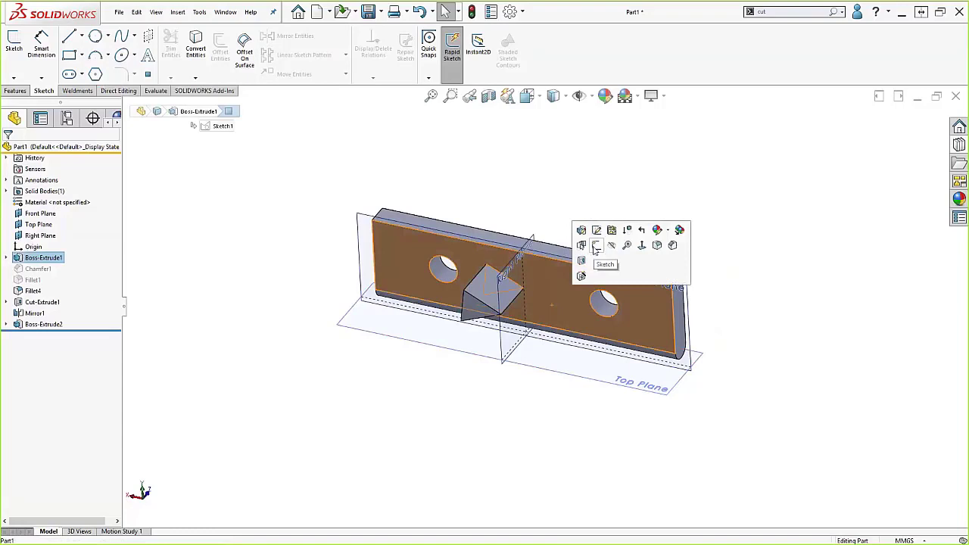
{"action": "left_click", "coordinate": [547, 212]}
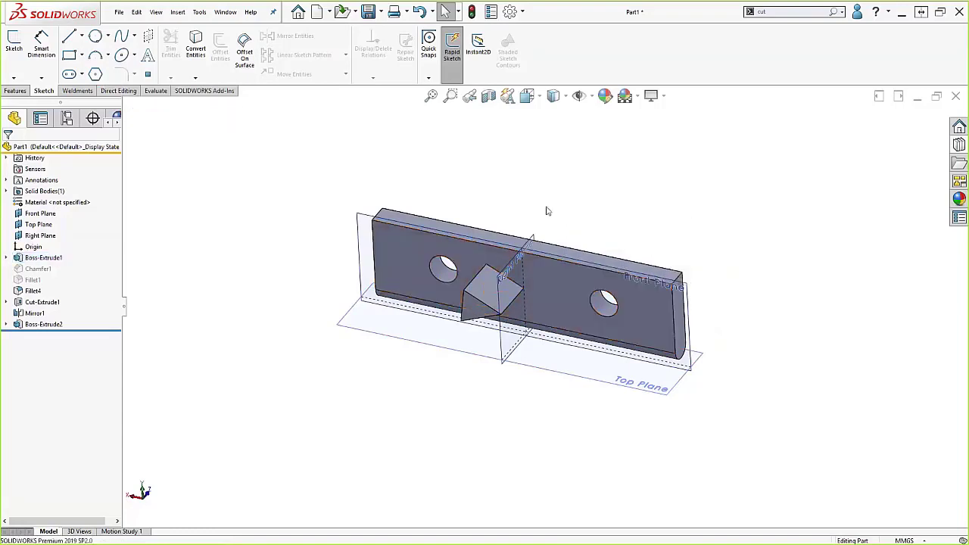
{"action": "left_click", "coordinate": [572, 255]}
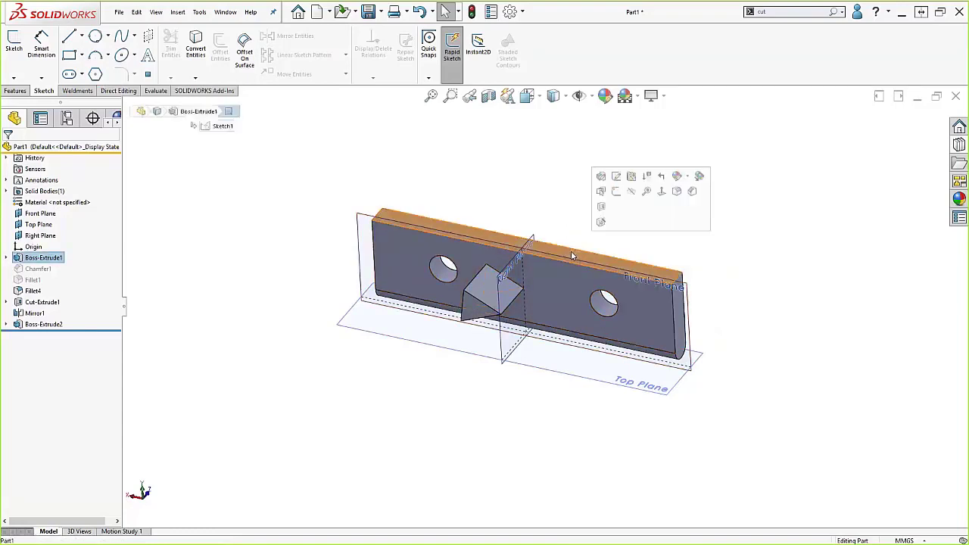
{"action": "left_click", "coordinate": [678, 193]}
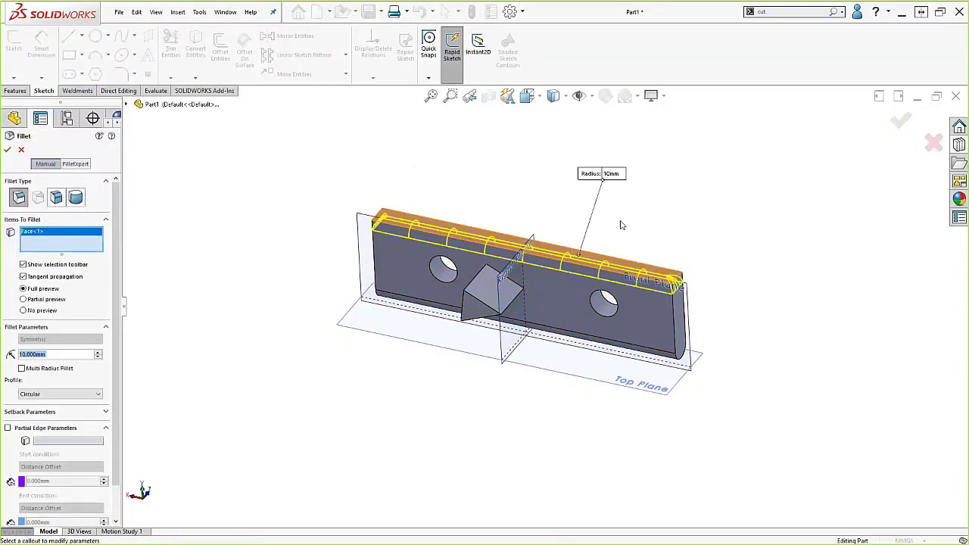
{"action": "right_click", "coordinate": [680, 224]}
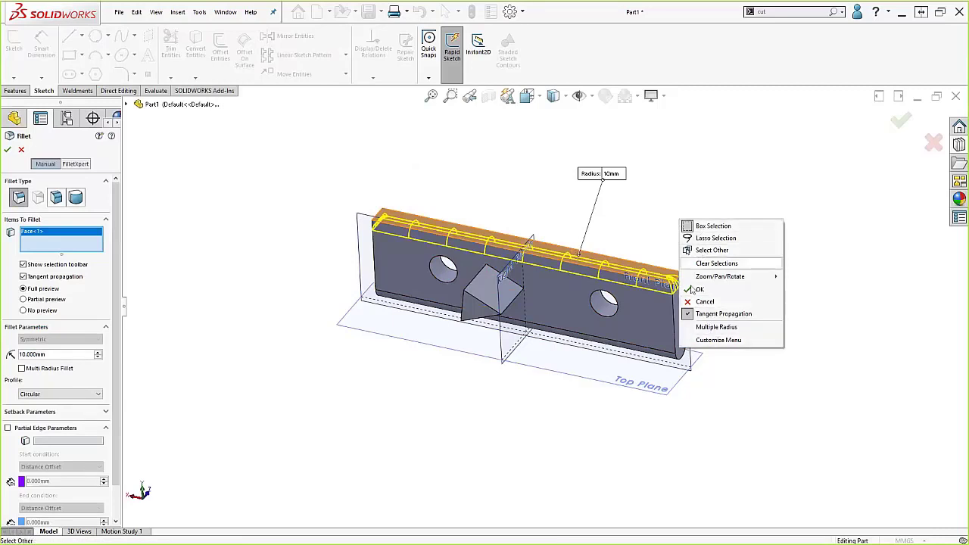
{"action": "left_click", "coordinate": [625, 218]}
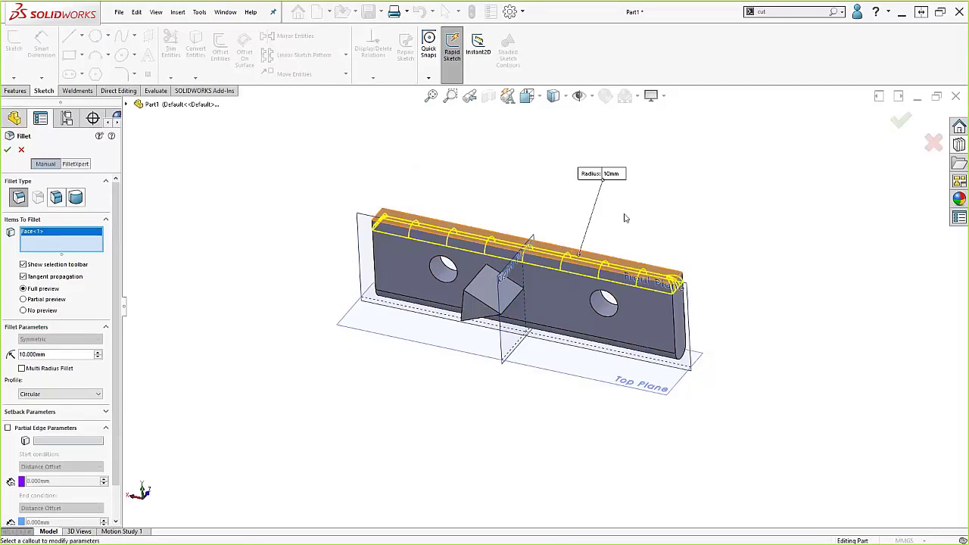
{"action": "left_click", "coordinate": [934, 142]}
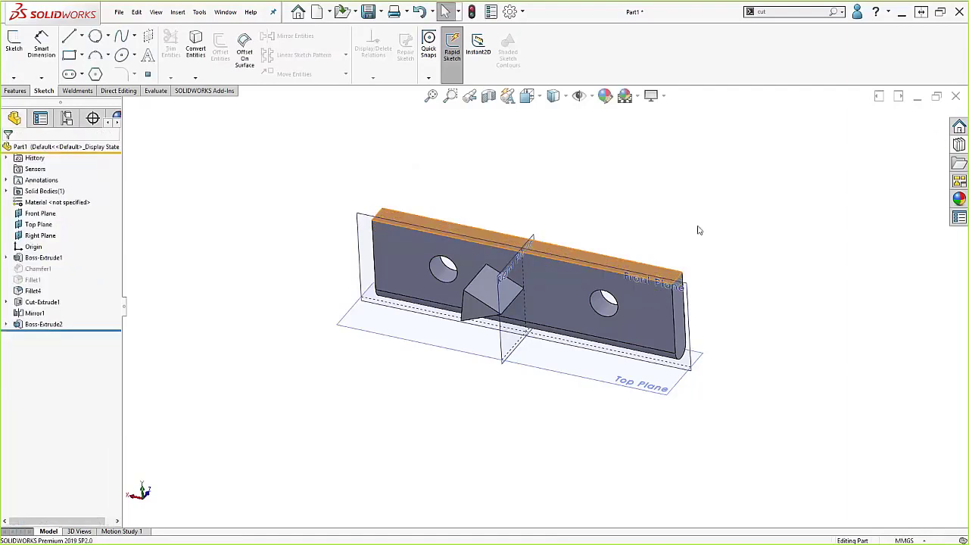
Edit the block's base feature Boss-Extrude1, trying the reversed direction before setting its end condition to Mid Plane
{"action": "left_click", "coordinate": [43, 258]}
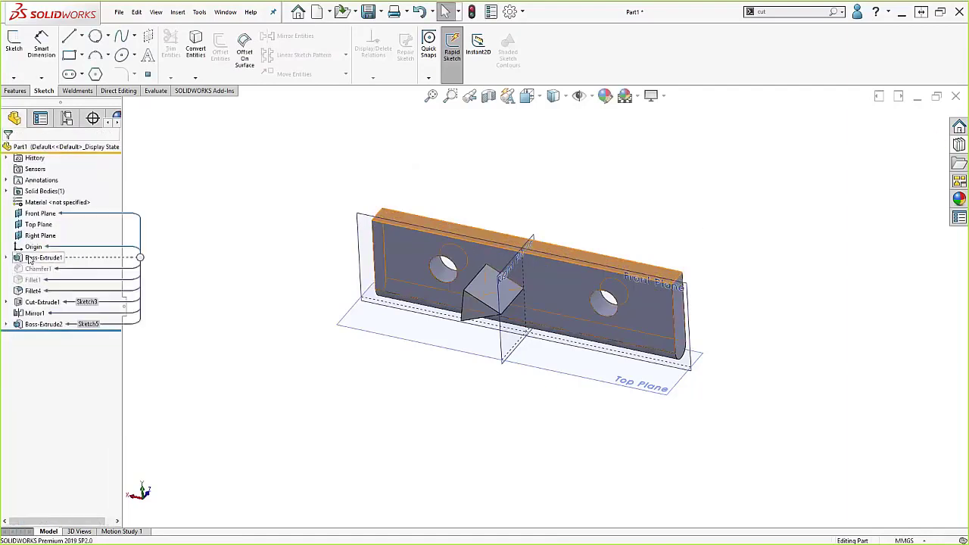
{"action": "left_click", "coordinate": [38, 225]}
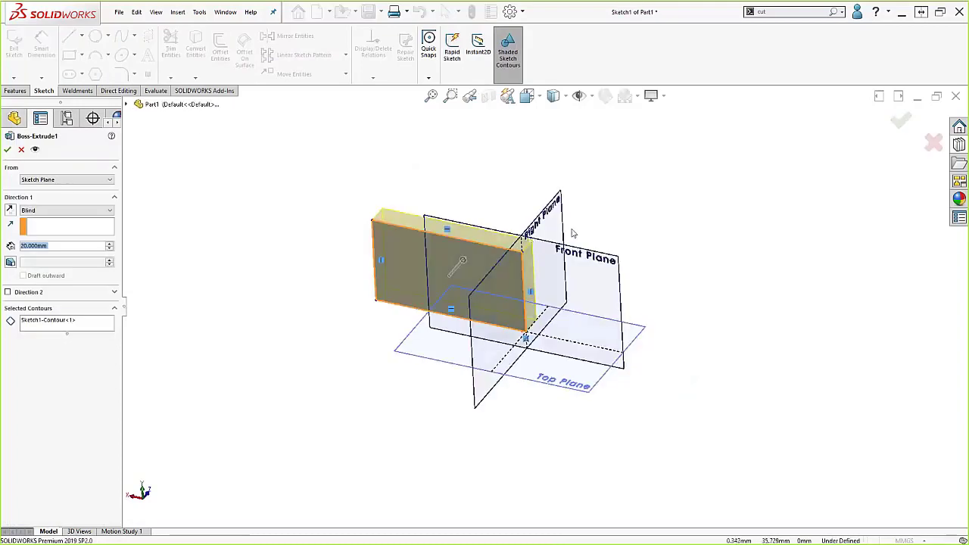
{"action": "right_click", "coordinate": [637, 194]}
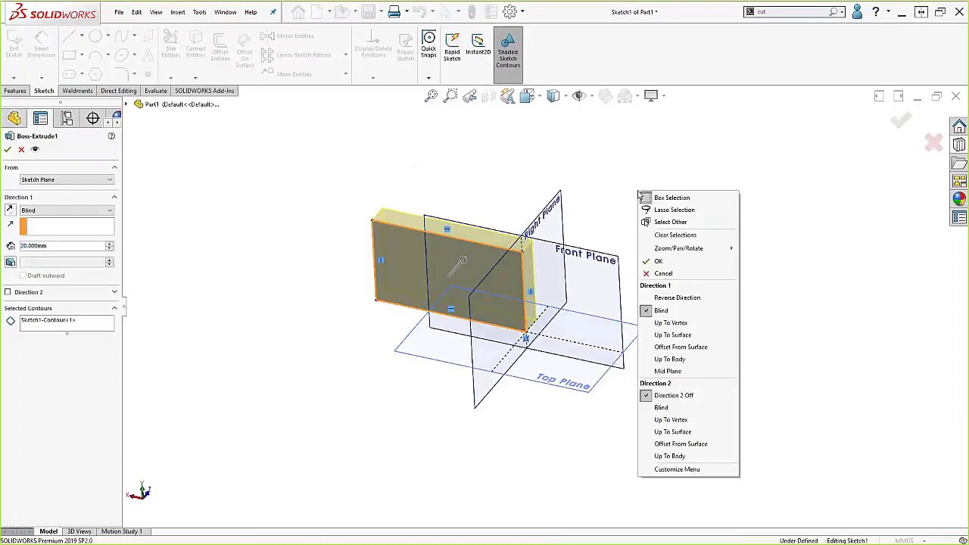
{"action": "left_click", "coordinate": [670, 298]}
{"action": "right_click", "coordinate": [724, 259]}
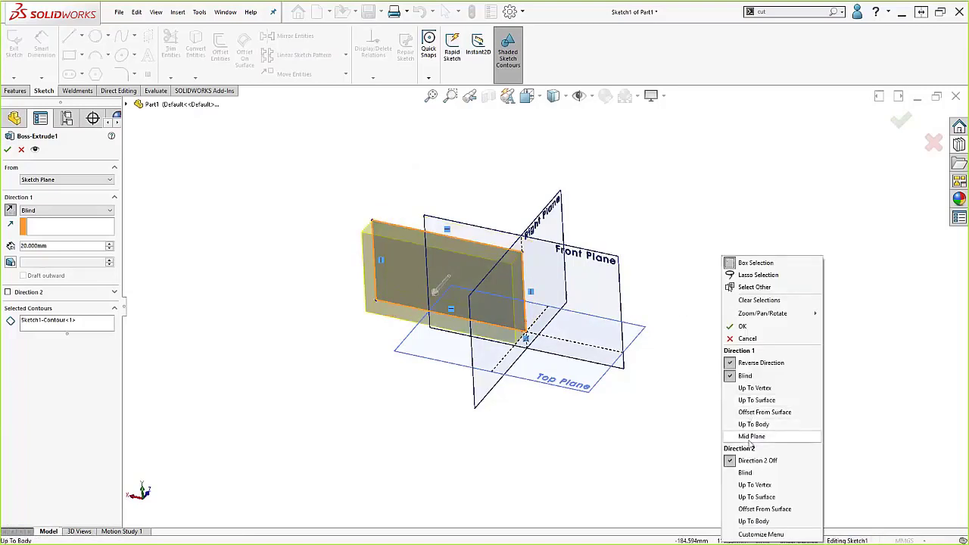
{"action": "left_click", "coordinate": [751, 436]}
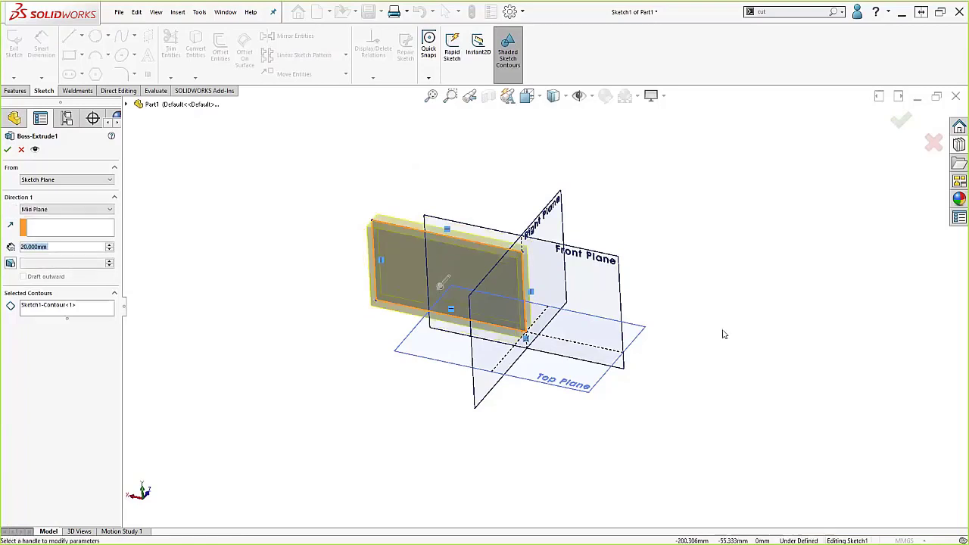
{"action": "right_click", "coordinate": [690, 254]}
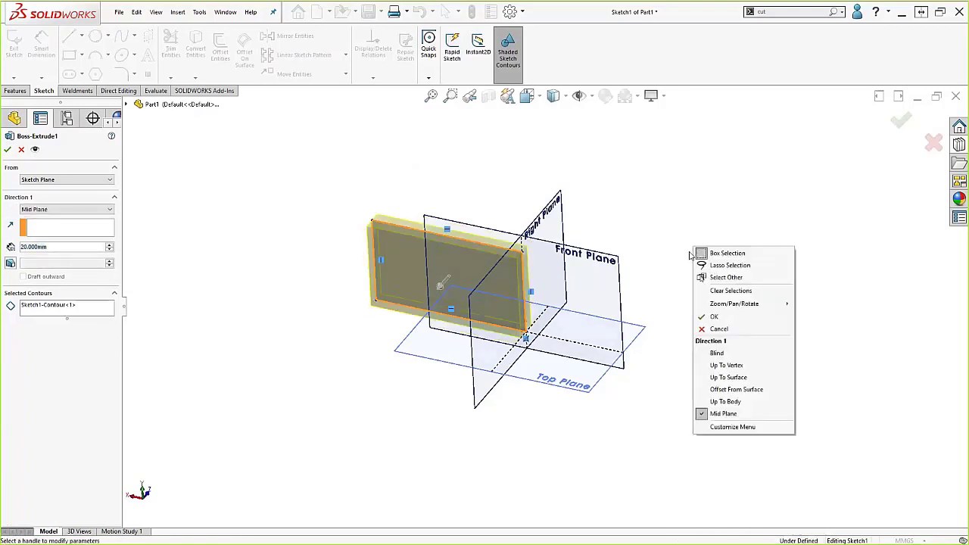
{"action": "left_click", "coordinate": [708, 318]}
Reassign the sketch plane of Sketch3 under Cut-Extrude1 to the block's large flat face, ignoring the rebuild error
{"action": "middle_click_drag", "start_coordinate": [705, 270], "coordinate": [598, 439]}
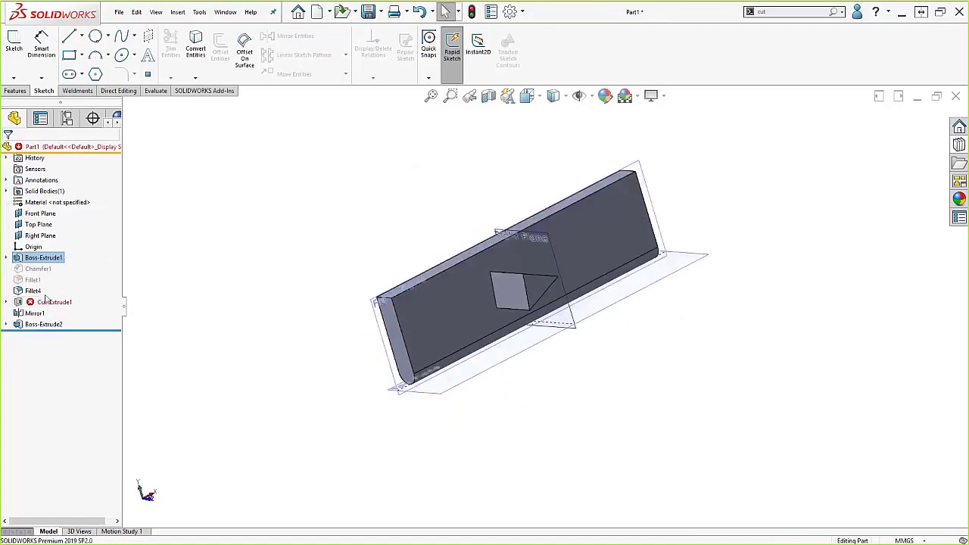
{"action": "key", "text": "ctrl+1"}
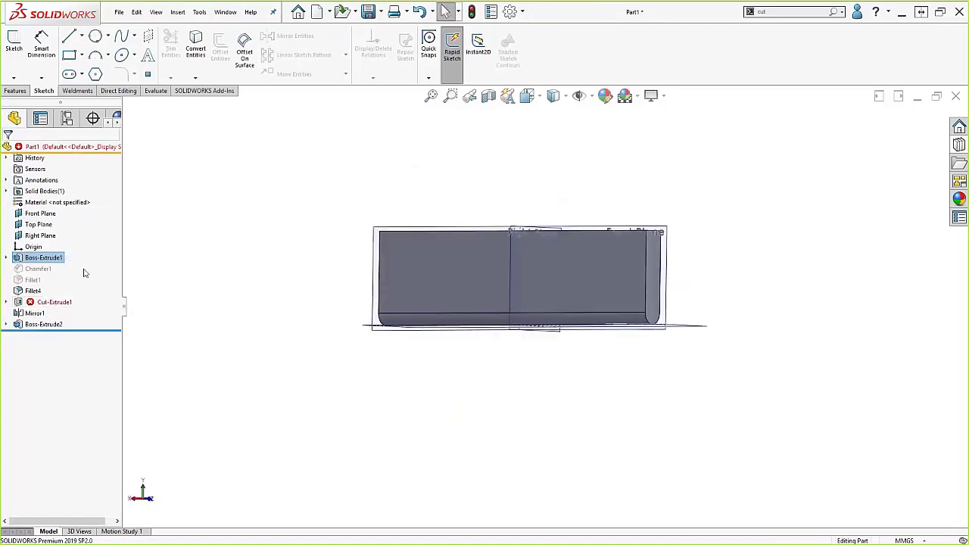
{"action": "left_click", "coordinate": [6, 302]}
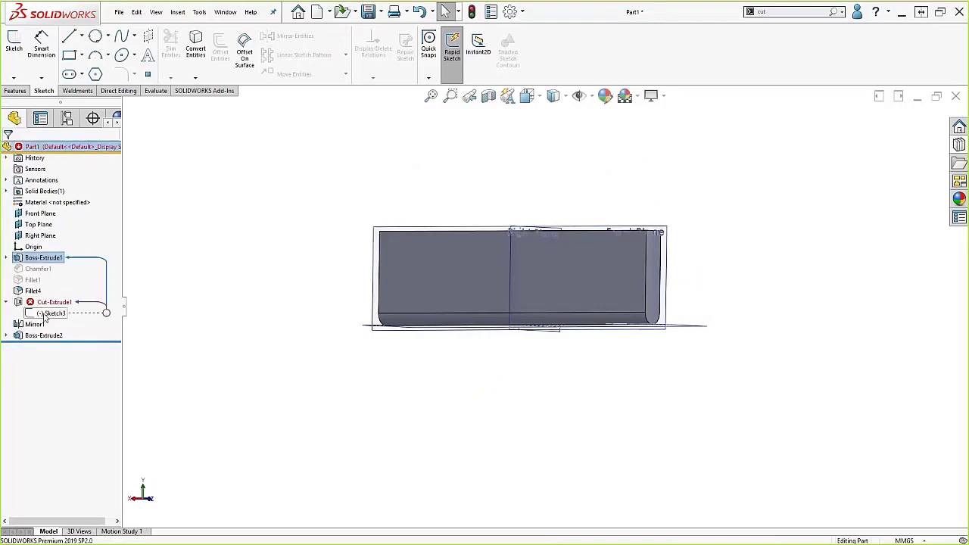
{"action": "left_click", "coordinate": [49, 314]}
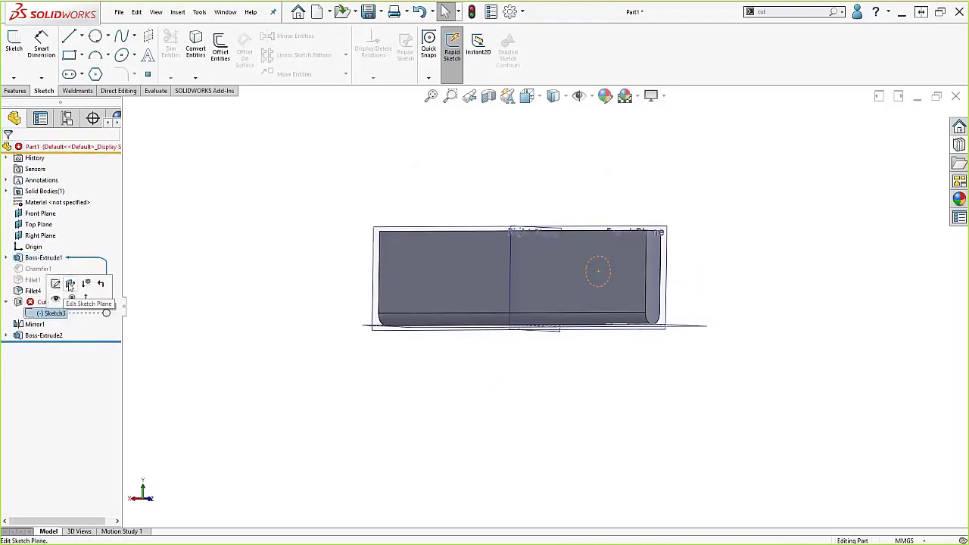
{"action": "left_click", "coordinate": [69, 285]}
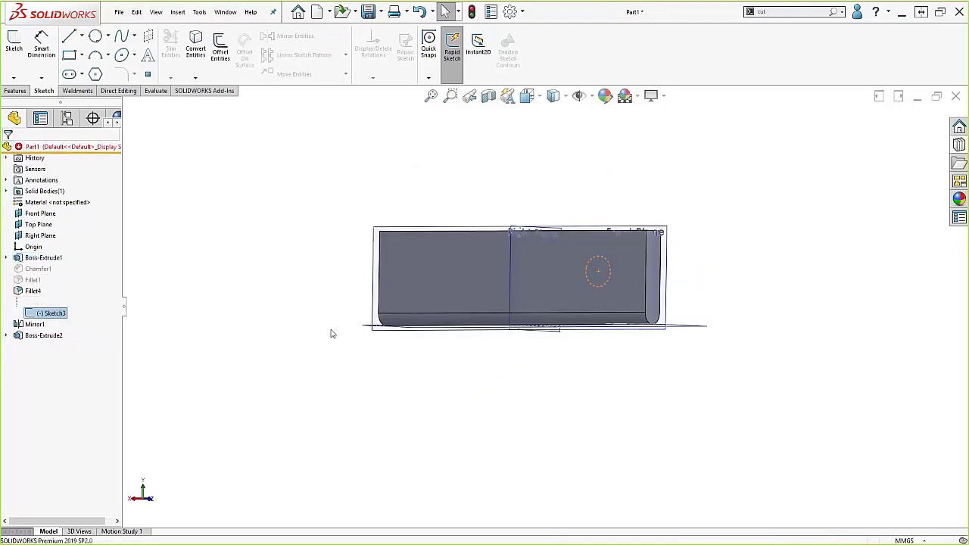
{"action": "left_click", "coordinate": [452, 279]}
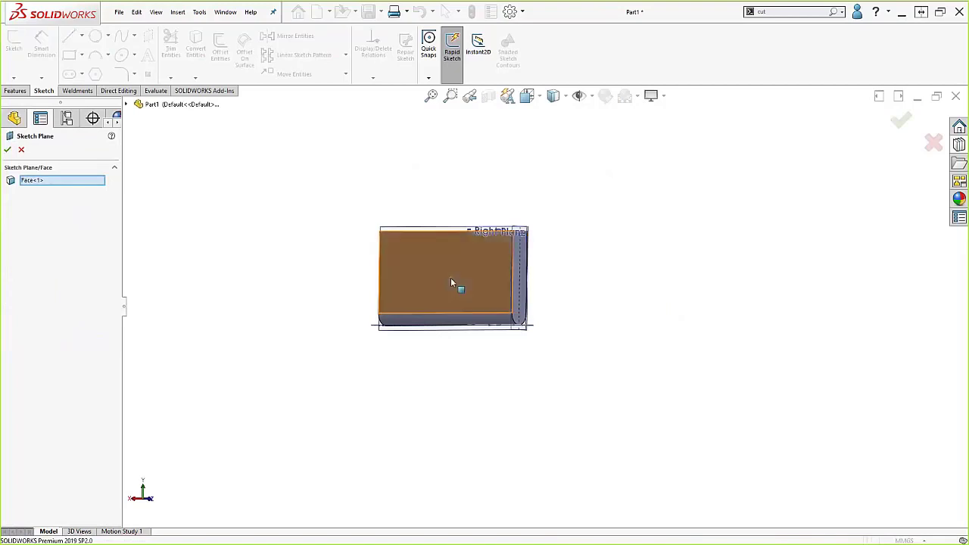
{"action": "left_click", "coordinate": [7, 150]}
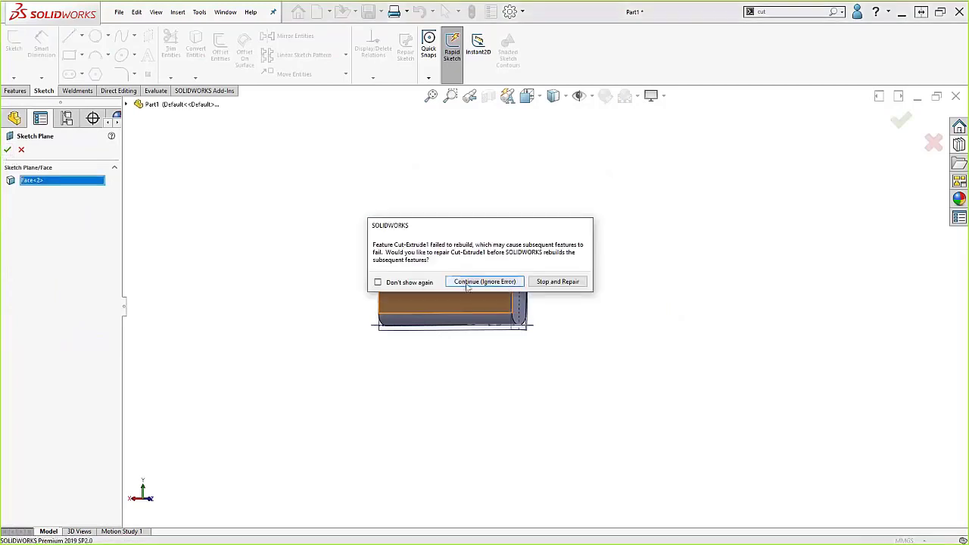
{"action": "left_click", "coordinate": [467, 284]}
{"action": "left_click", "coordinate": [462, 217]}
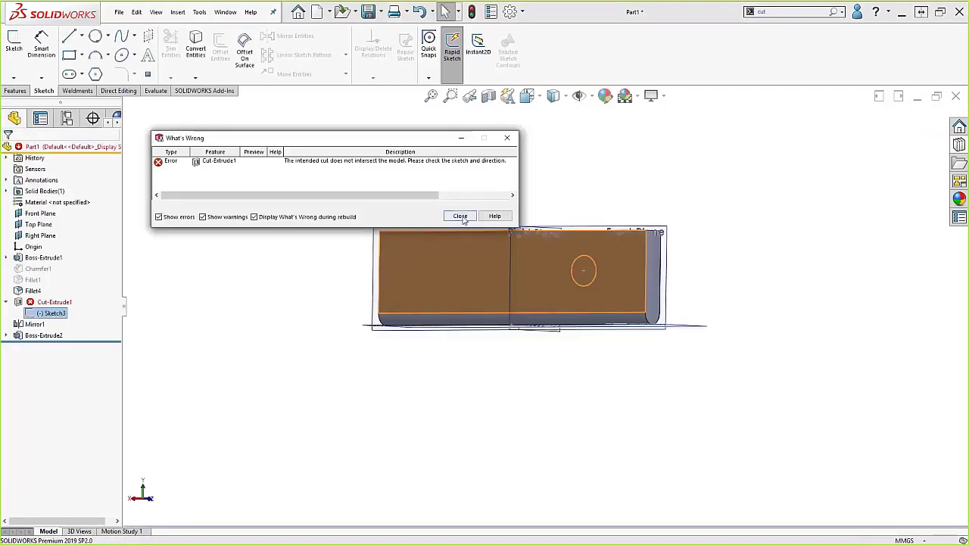
Edit the failed Cut-Extrude1 feature and reverse its cut direction so it passes into the block
{"action": "left_click", "coordinate": [64, 302]}
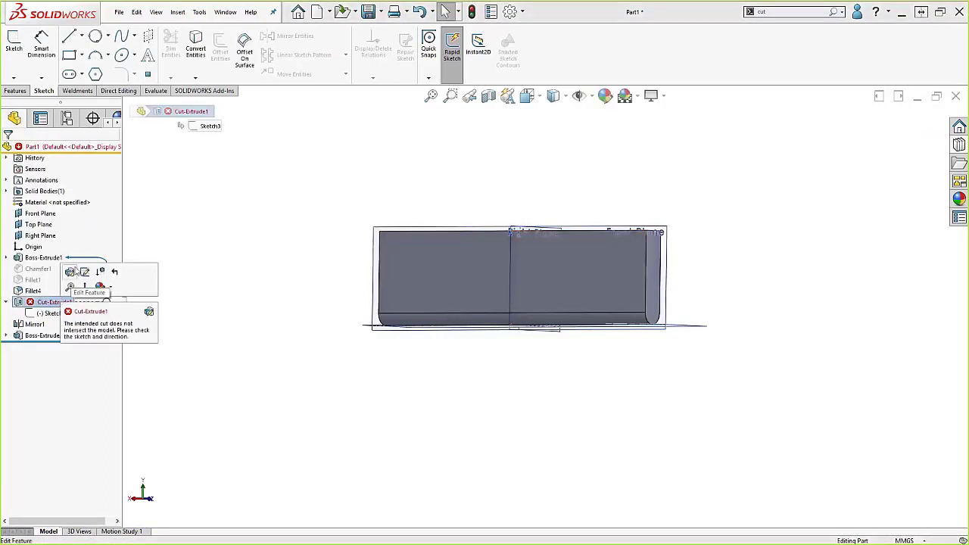
{"action": "left_click", "coordinate": [71, 272]}
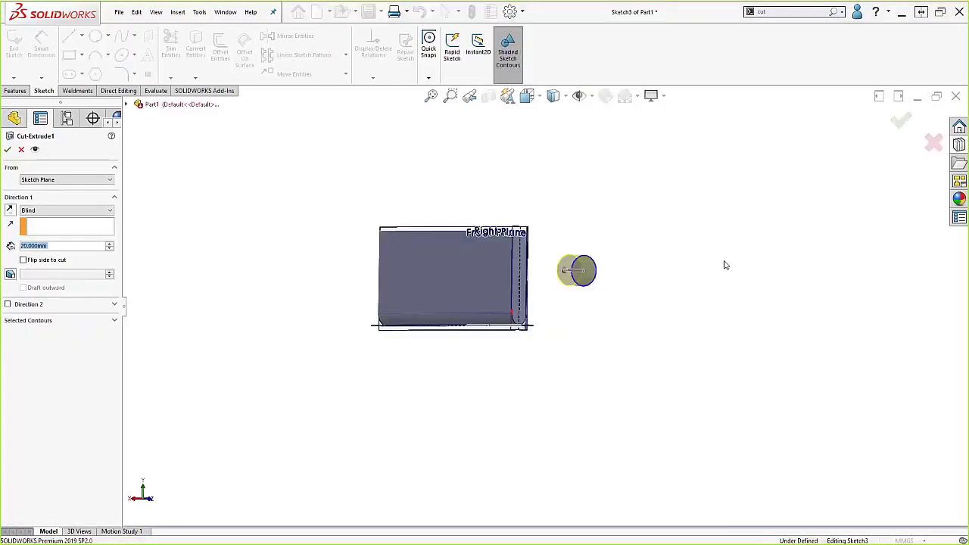
{"action": "middle_click_drag", "start_coordinate": [722, 264], "coordinate": [675, 301]}
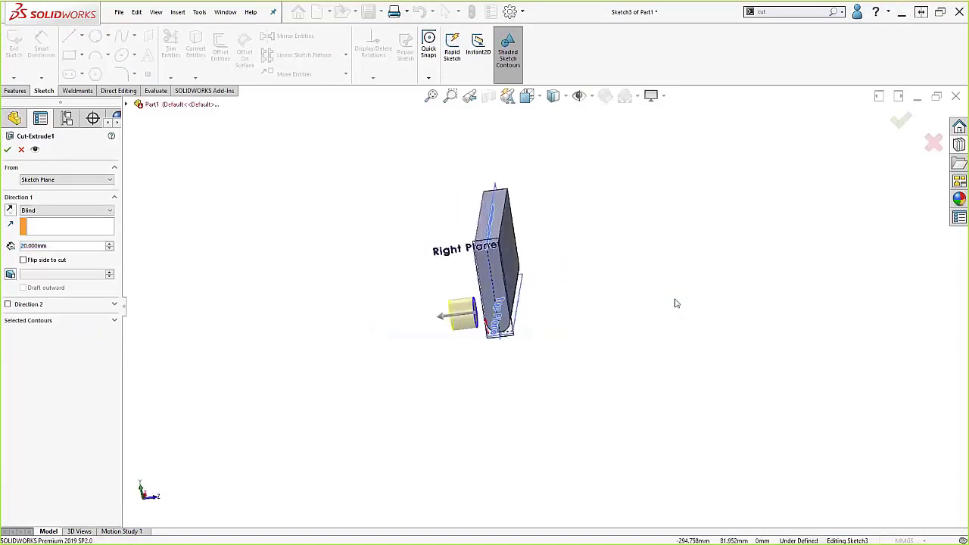
{"action": "right_click", "coordinate": [672, 301]}
{"action": "left_click", "coordinate": [680, 305]}
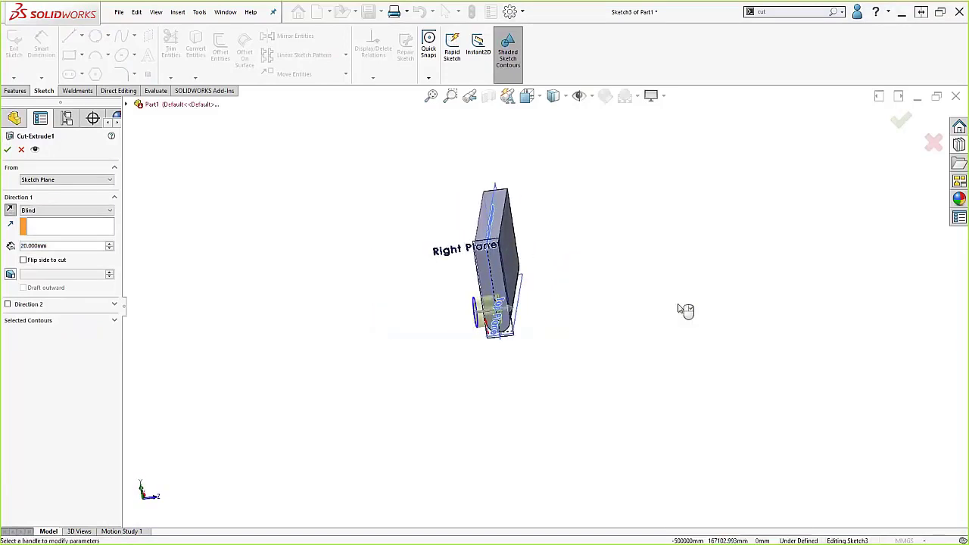
Move the cut's circle onto the block's large face, make it larger than the original hole, and accept the feature
{"action": "middle_click_drag", "start_coordinate": [622, 325], "coordinate": [697, 306]}
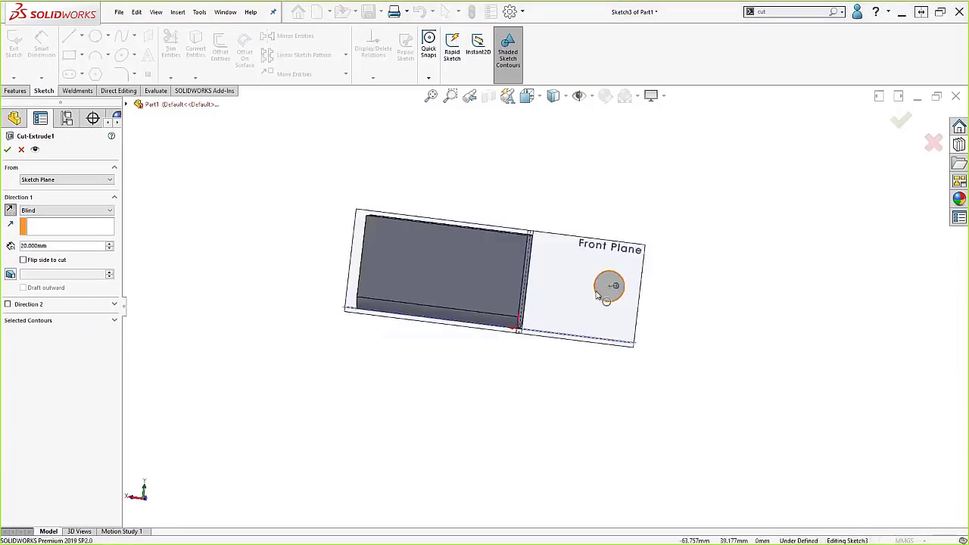
{"action": "mouse_move", "coordinate": [602, 297]}
{"action": "left_mouse_down"}
{"action": "mouse_move", "coordinate": [507, 281]}
{"action": "mouse_move", "coordinate": [517, 281]}
{"action": "left_mouse_up"}
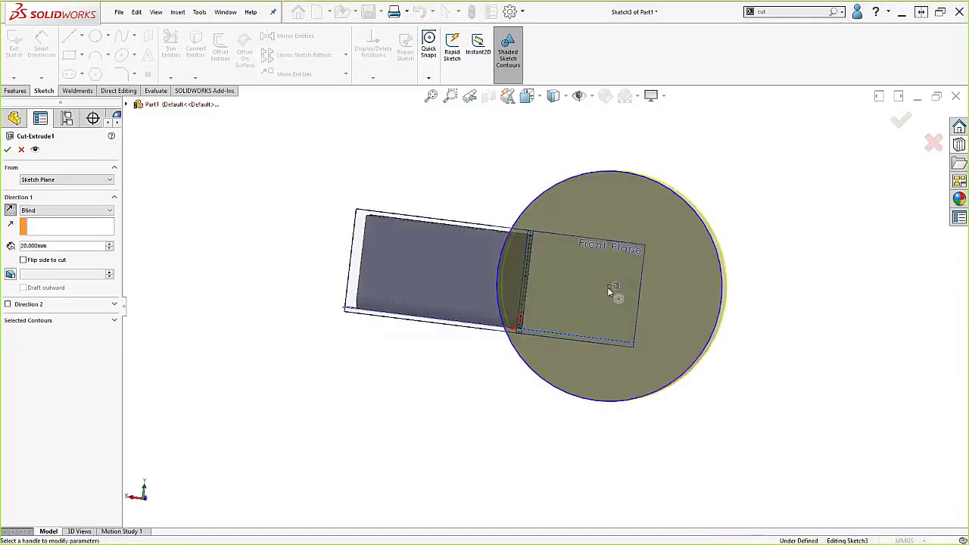
{"action": "left_click_drag", "start_coordinate": [614, 287], "coordinate": [414, 268]}
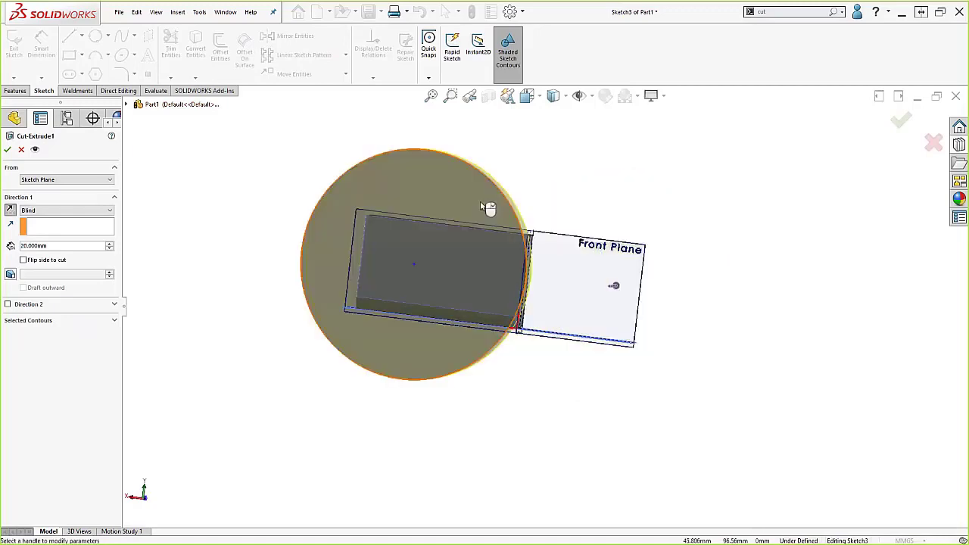
{"action": "left_click_drag", "start_coordinate": [497, 191], "coordinate": [436, 243]}
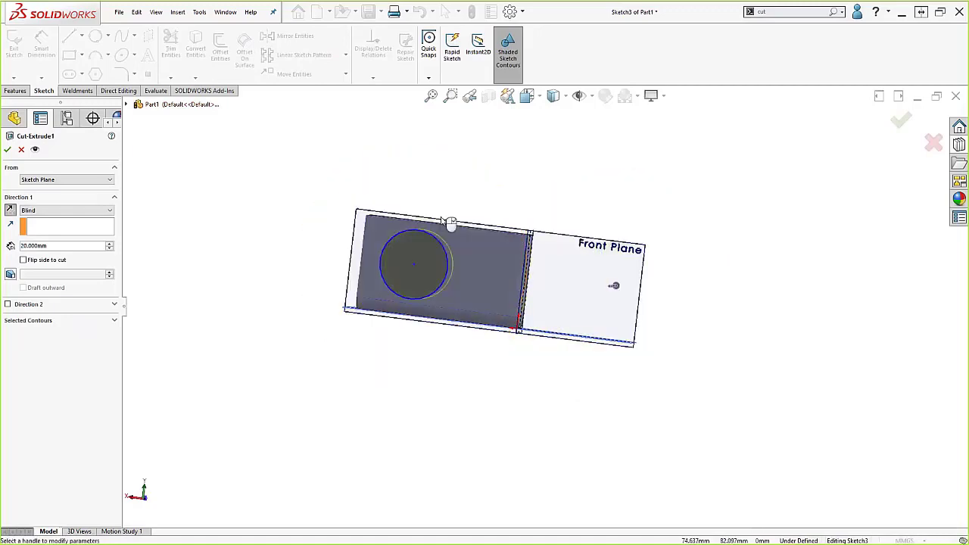
{"action": "key", "text": "Return"}
Show the Recent Commands list for the selected Cut-Extrude1 feature and close it without choosing anything
{"action": "middle_click_drag", "start_coordinate": [498, 310], "coordinate": [606, 229]}
{"action": "right_click", "coordinate": [607, 229]}
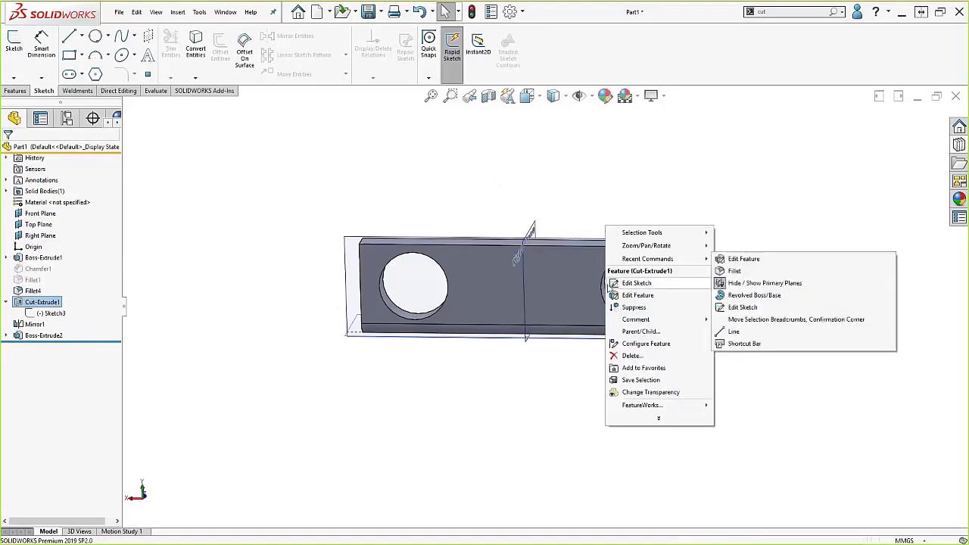
{"action": "mouse_move", "coordinate": [611, 239]}
{"action": "key", "text": "Escape"}
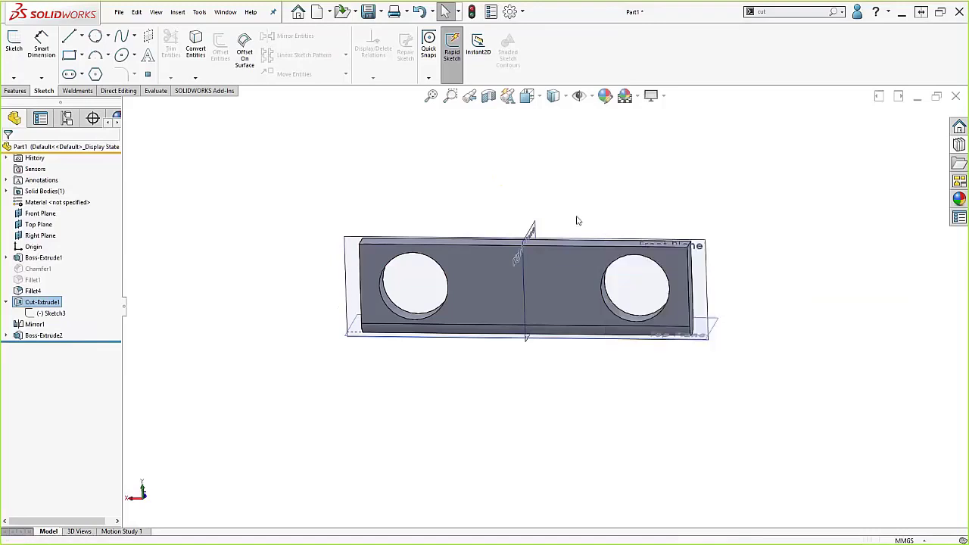
Add the face Delete command to the shortcut menu of the block's large face and show the menu again to check it
{"action": "left_click", "coordinate": [559, 255]}
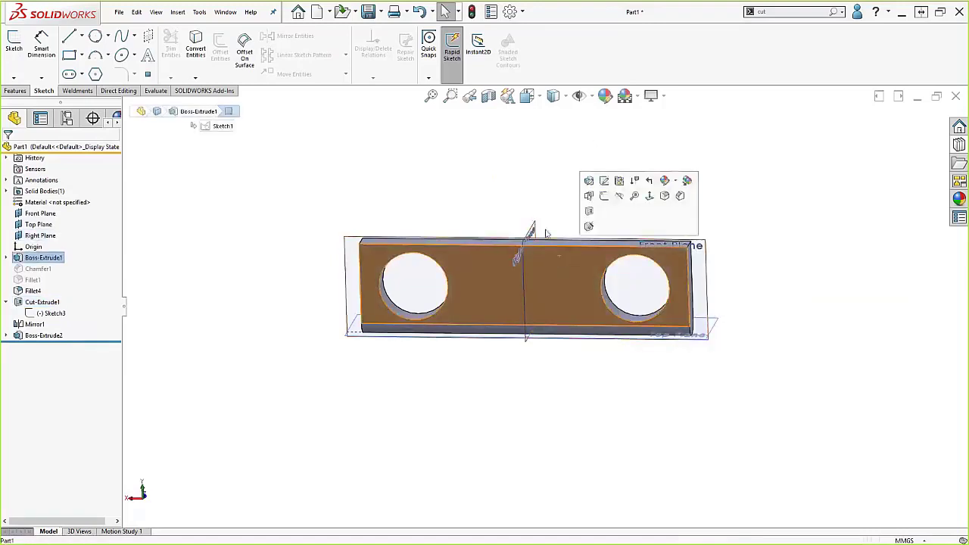
{"action": "right_click", "coordinate": [559, 259]}
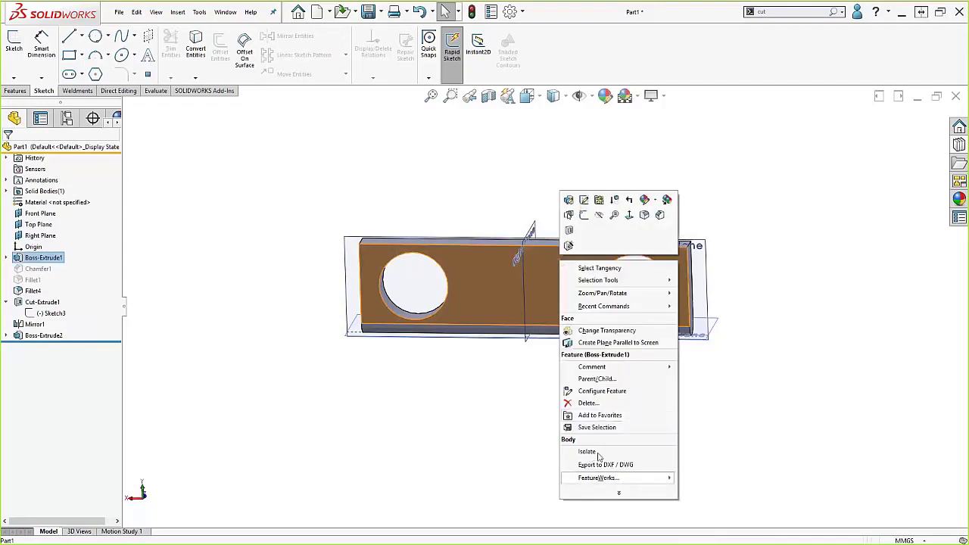
{"action": "left_click", "coordinate": [619, 493]}
{"action": "scroll", "coordinate": [623, 483], "scroll_direction": "down", "scroll_amount": 4}
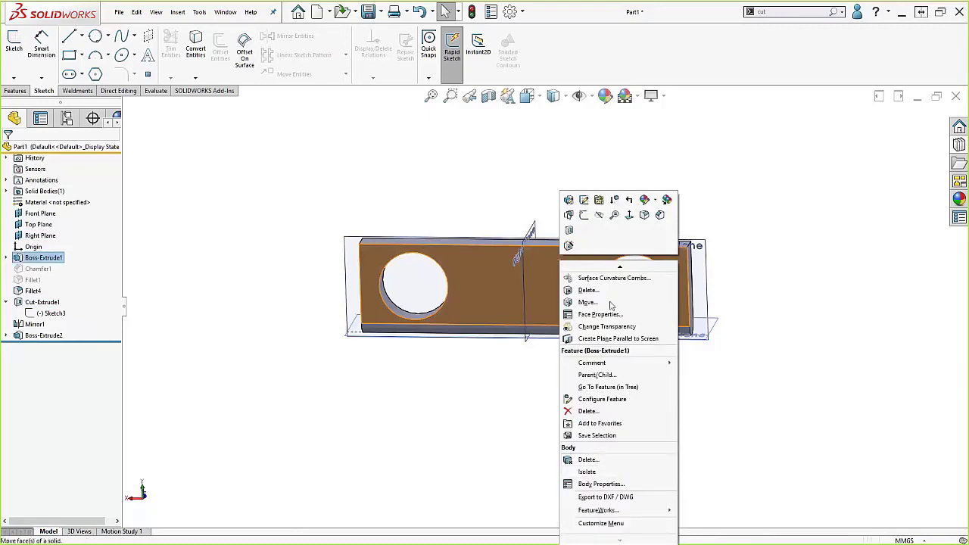
{"action": "left_click", "coordinate": [597, 523]}
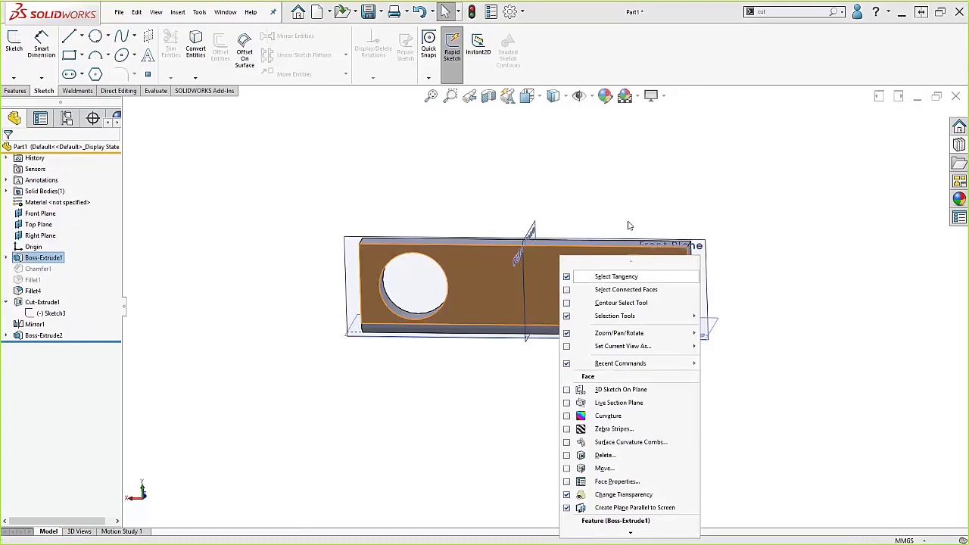
{"action": "left_click", "coordinate": [630, 534]}
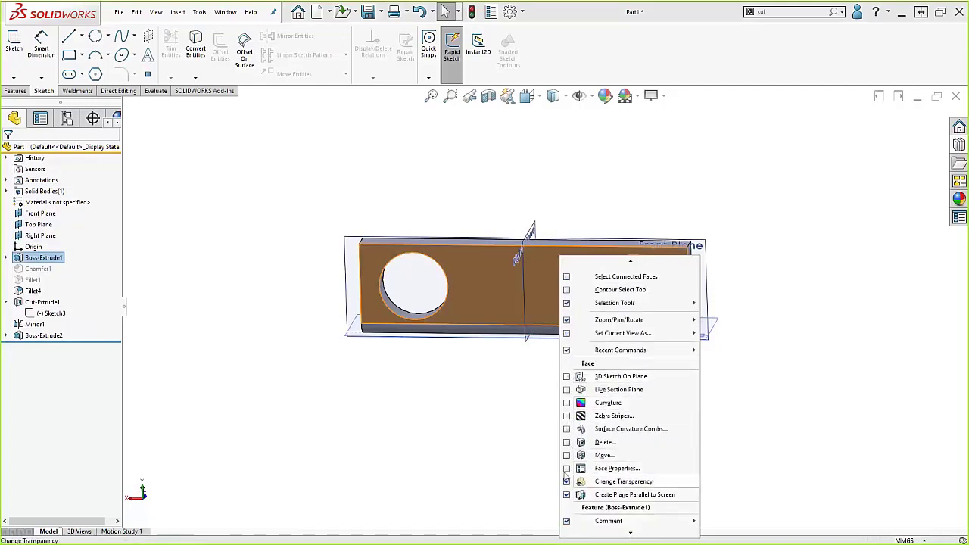
{"action": "left_click", "coordinate": [567, 442]}
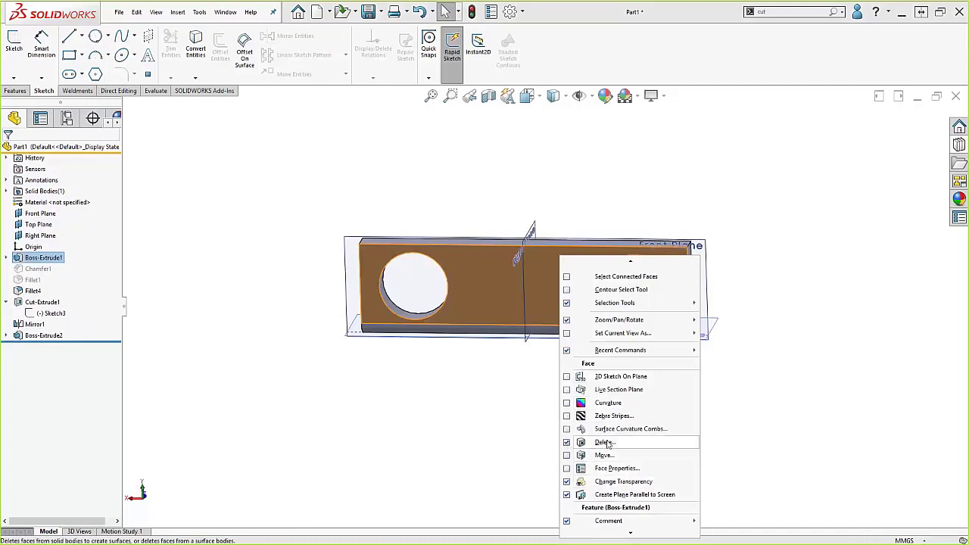
{"action": "left_click", "coordinate": [515, 411]}
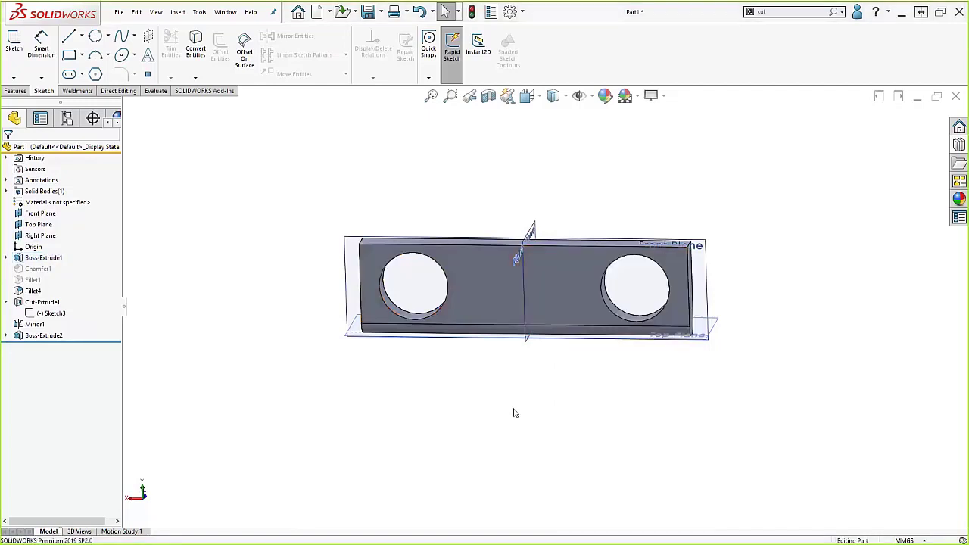
{"action": "right_click", "coordinate": [566, 281]}
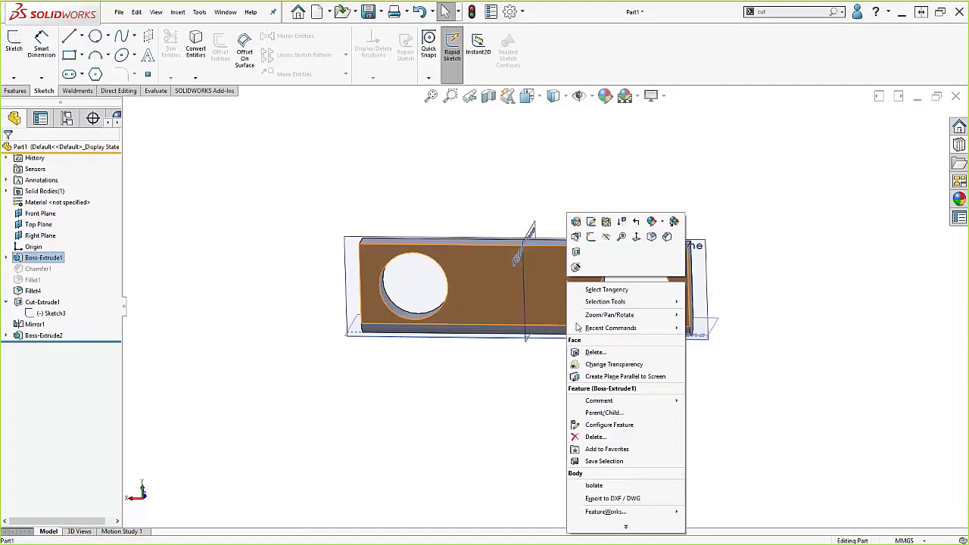
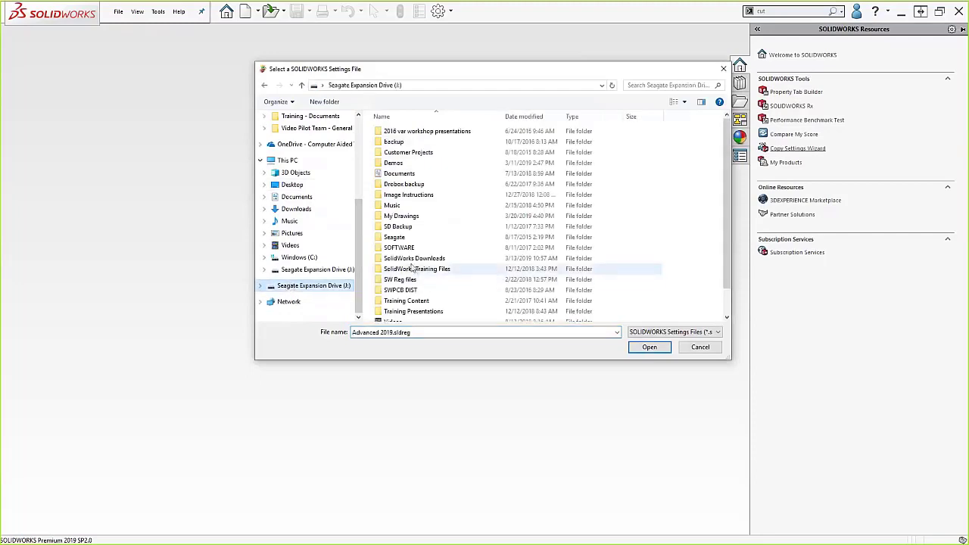
Choose Sheetmetal 2015.sldreg in the SW Reg files folder as the settings file to restore
{"action": "scroll", "coordinate": [409, 277], "scroll_direction": "down", "scroll_amount": 1}
{"action": "left_click", "coordinate": [393, 255]}
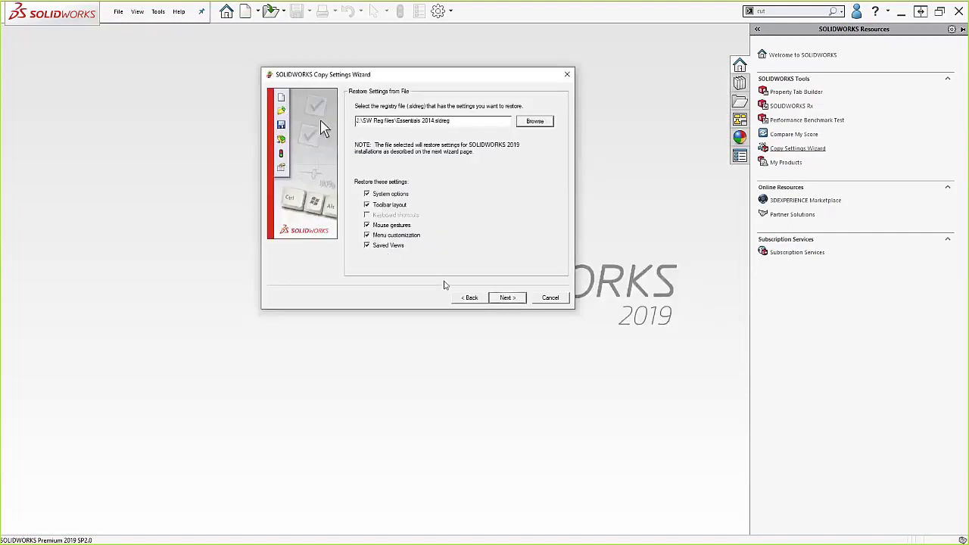
{"action": "left_click", "coordinate": [542, 122]}
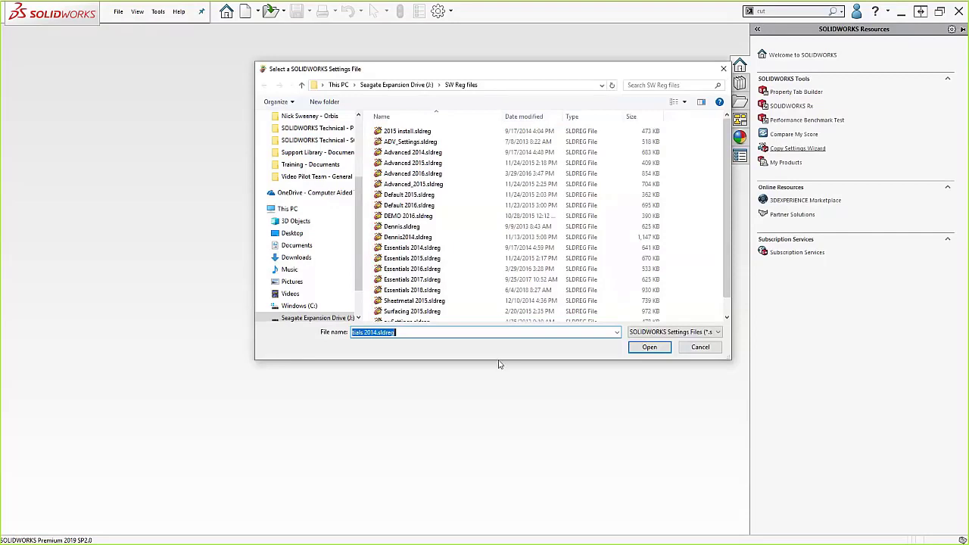
{"action": "mouse_move", "coordinate": [505, 403]}
{"action": "left_mouse_down"}
{"action": "mouse_move", "coordinate": [506, 431]}
{"action": "mouse_move", "coordinate": [499, 403]}
{"action": "left_mouse_up"}
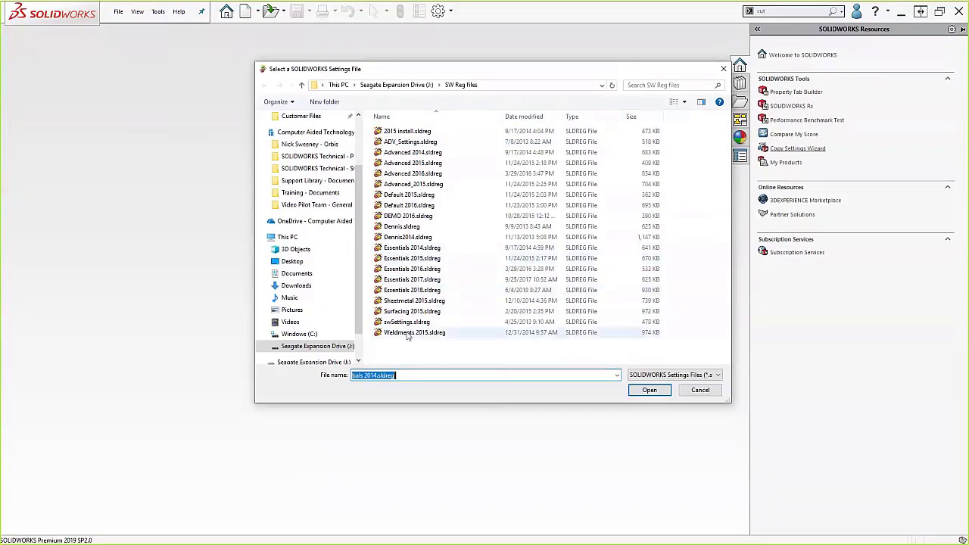
{"action": "left_click", "coordinate": [402, 303]}
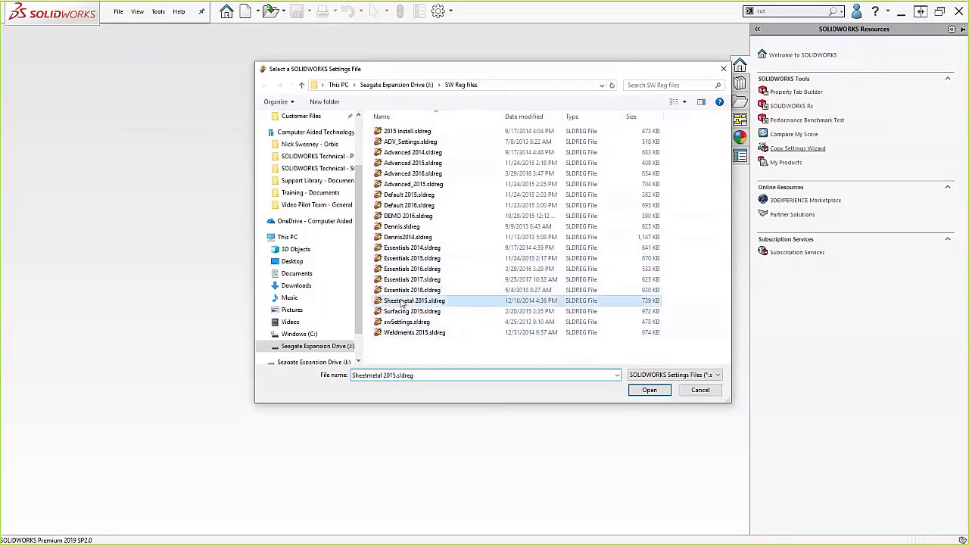
{"action": "left_click", "coordinate": [649, 391]}
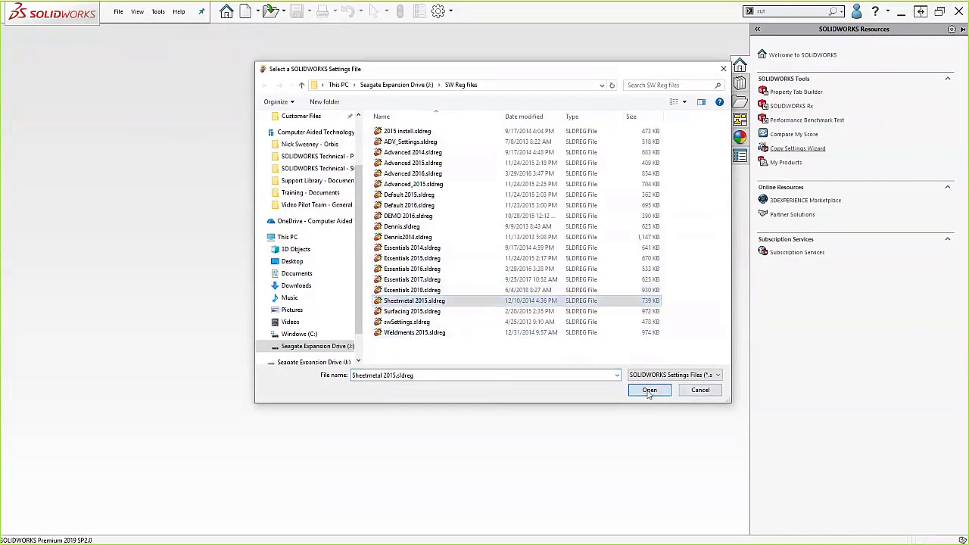
Restore the settings to the current user with System options, Saved Views and Menu customization excluded
{"action": "left_click", "coordinate": [367, 193]}
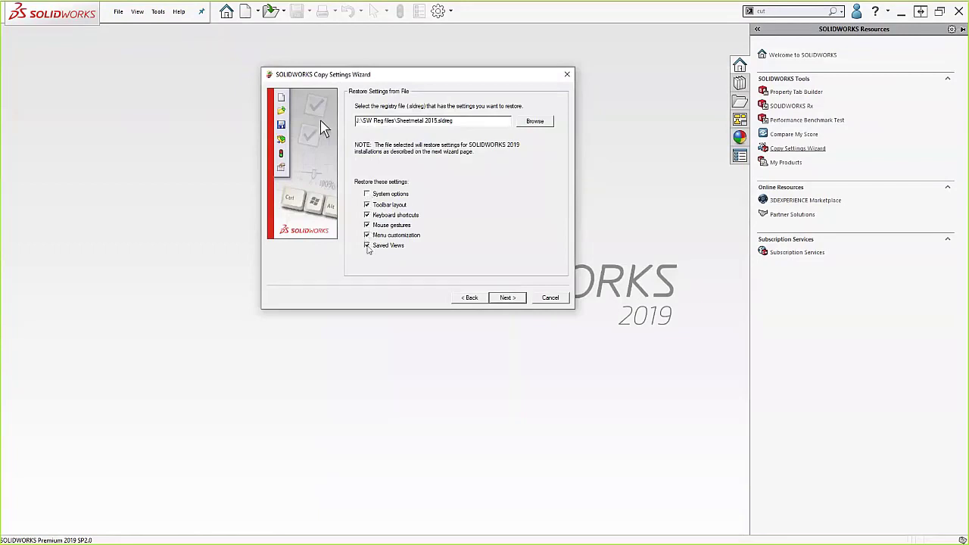
{"action": "left_click", "coordinate": [367, 245]}
{"action": "left_click", "coordinate": [368, 236]}
{"action": "left_click", "coordinate": [506, 299]}
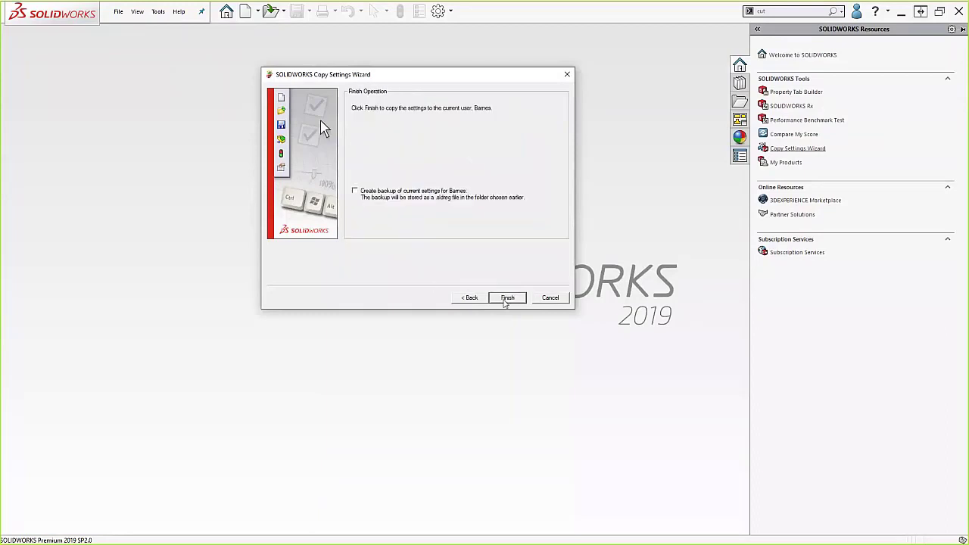
{"action": "left_click", "coordinate": [506, 298]}
{"action": "left_click", "coordinate": [450, 224]}
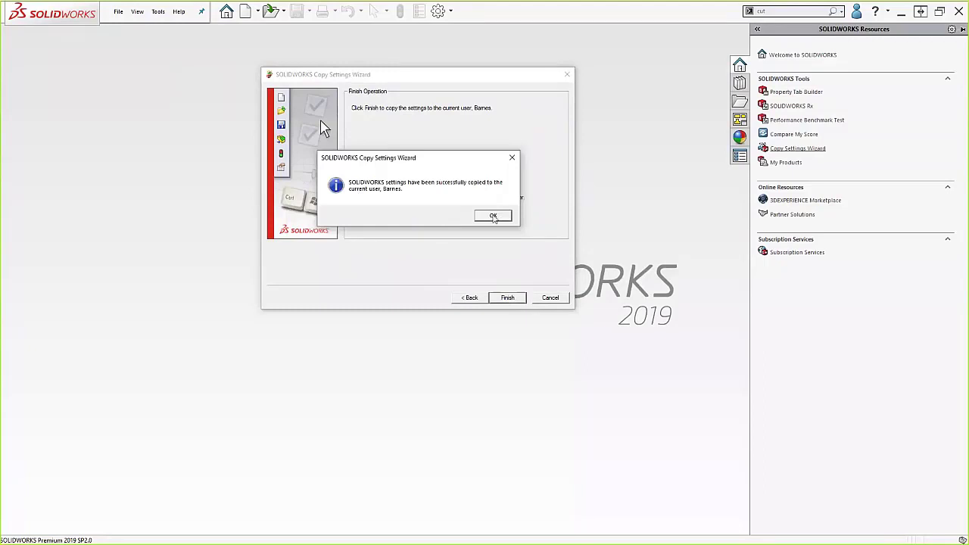
{"action": "left_click", "coordinate": [492, 216]}
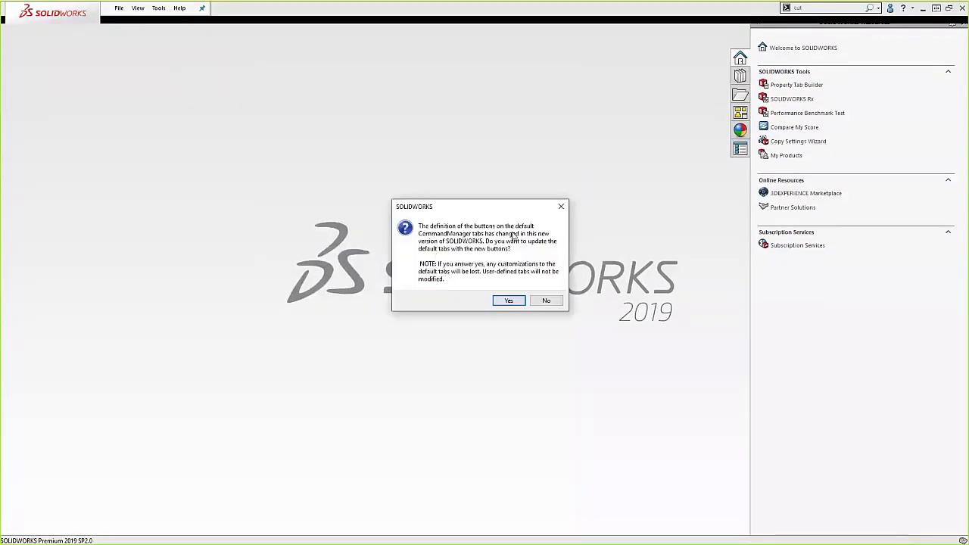
Accept the update of the default CommandManager tabs and create a new part from the Part_IN template
{"action": "left_click", "coordinate": [507, 301]}
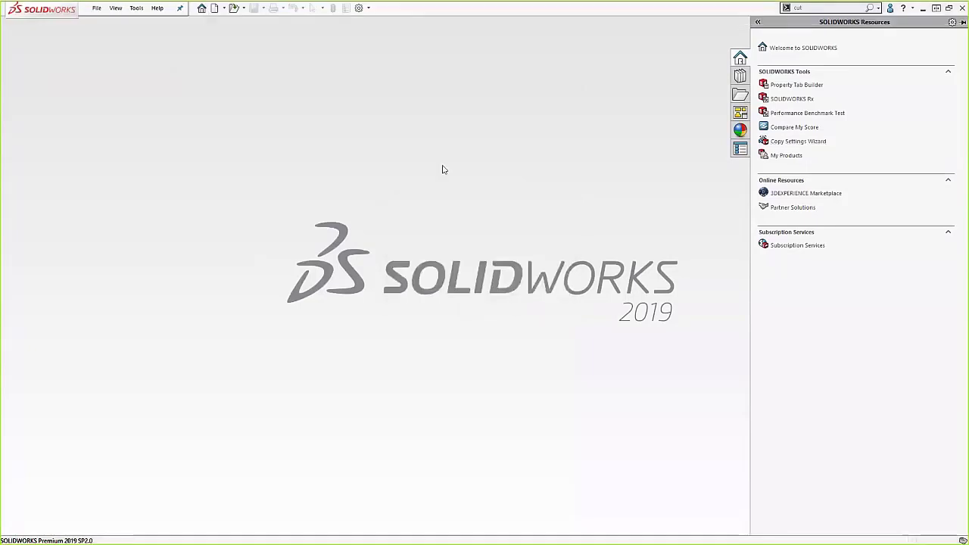
{"action": "left_click", "coordinate": [214, 9]}
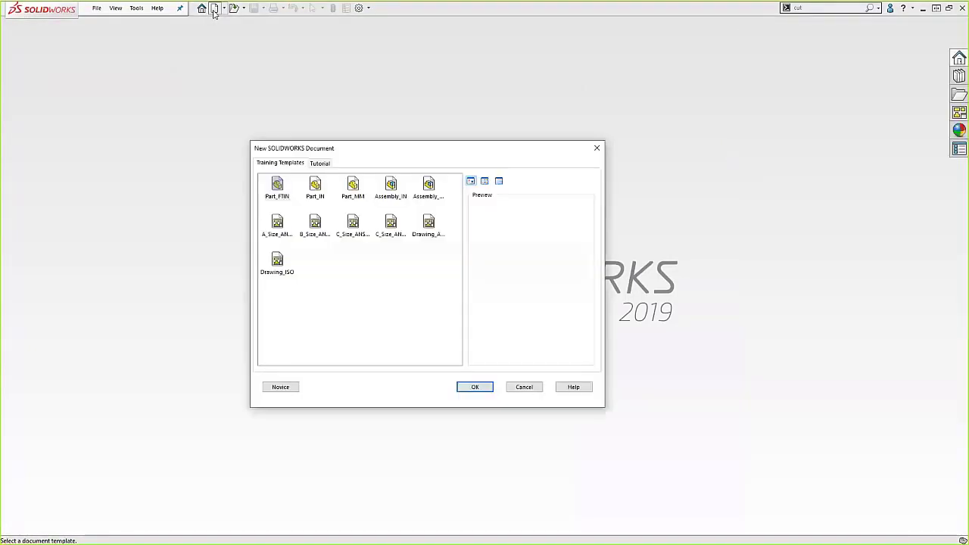
{"action": "double_click", "coordinate": [313, 187]}
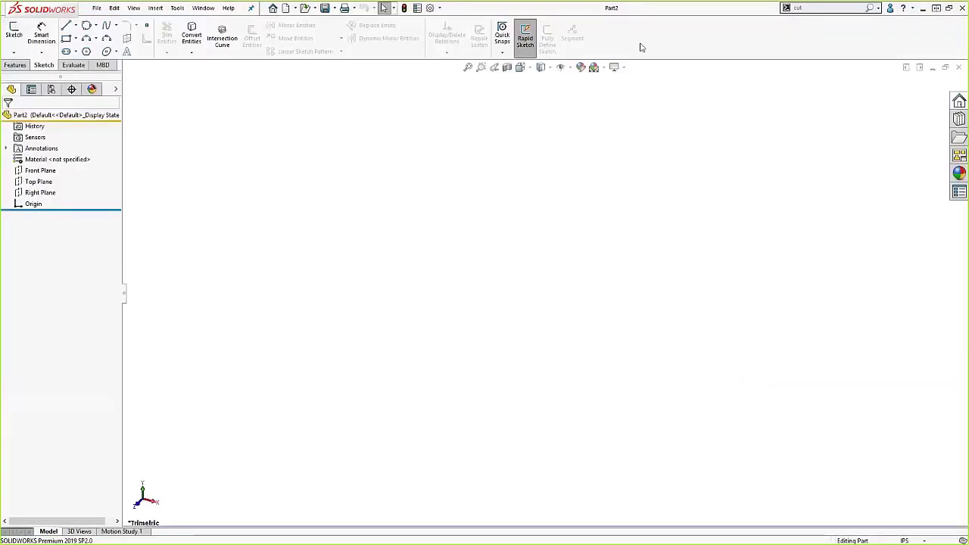
Show the part's shortcut bar and close it, and try a mouse gesture in the empty graphics area
{"action": "key", "text": "s"}
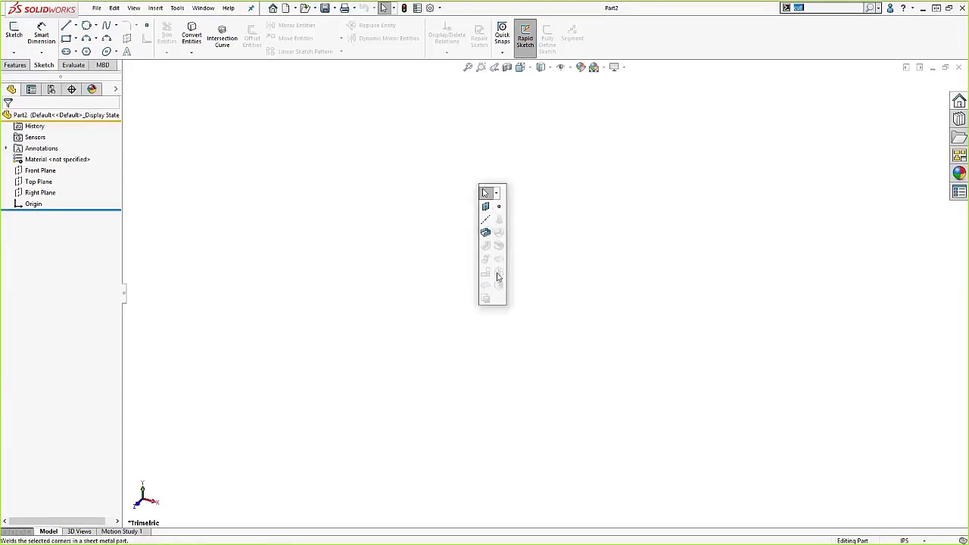
{"action": "left_click", "coordinate": [422, 220]}
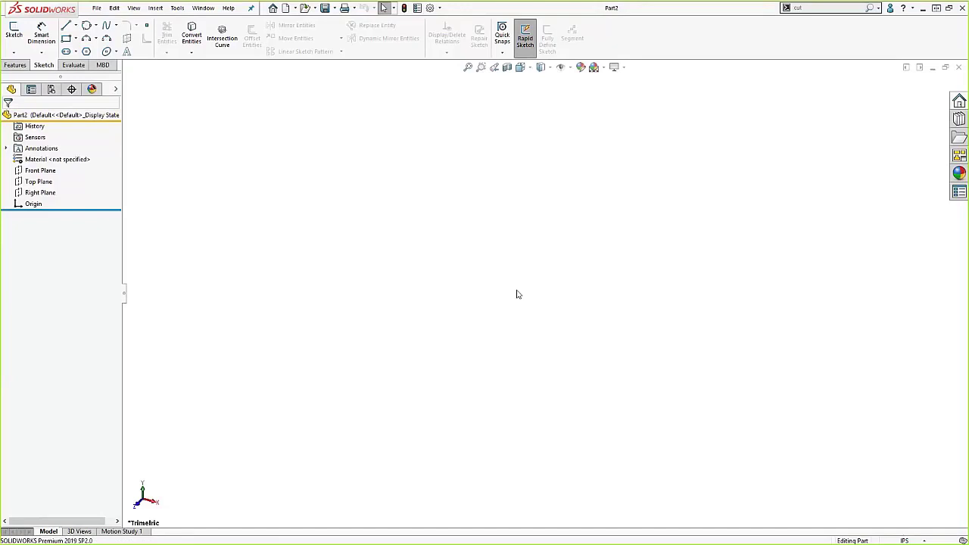
{"action": "mouse_move", "coordinate": [518, 294]}
{"action": "right_mouse_down"}
{"action": "mouse_move", "coordinate": [514, 278]}
{"action": "mouse_move", "coordinate": [512, 290]}
{"action": "right_mouse_up"}
Open the HelicoilPart1 drawing from the recent documents and reposition the Helicoil hole callout above the plate view
{"action": "key", "text": "ctrl+F2"}
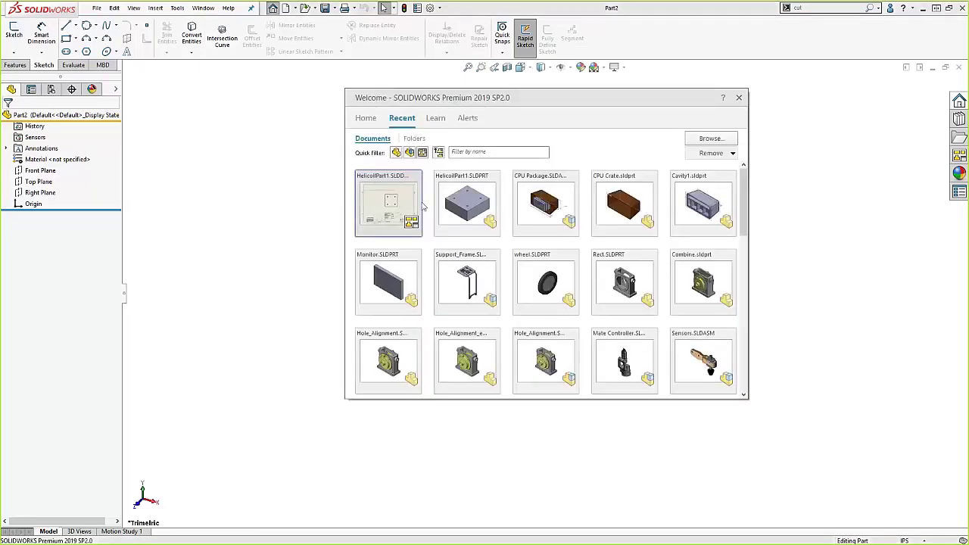
{"action": "left_click", "coordinate": [399, 203]}
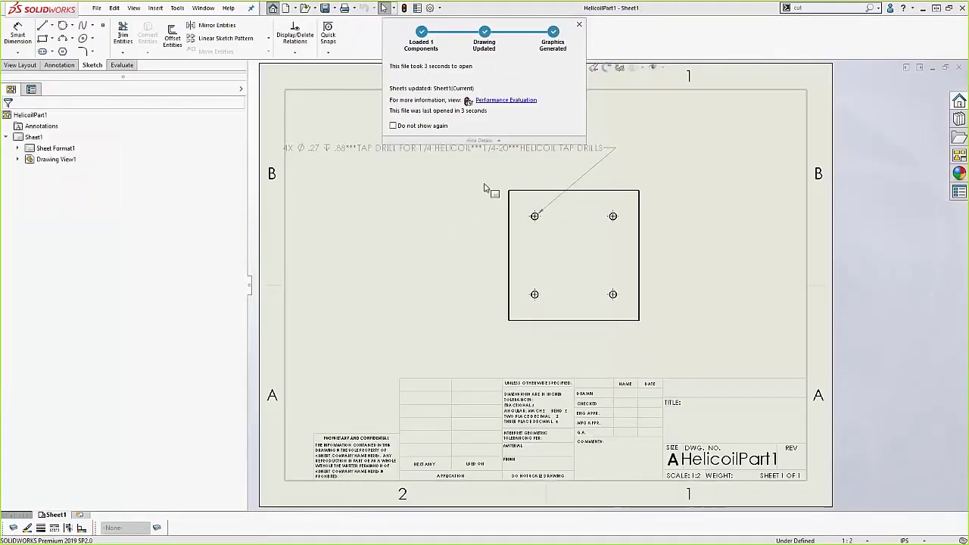
{"action": "mouse_move", "coordinate": [447, 141]}
{"action": "left_mouse_down"}
{"action": "mouse_move", "coordinate": [586, 123]}
{"action": "mouse_move", "coordinate": [674, 146]}
{"action": "mouse_move", "coordinate": [635, 130]}
{"action": "mouse_move", "coordinate": [648, 119]}
{"action": "left_mouse_up"}
Show the drawing's shortcut bar, try its Hide/Show Annotations command and leave it without changing any dimension
{"action": "key", "text": "s"}
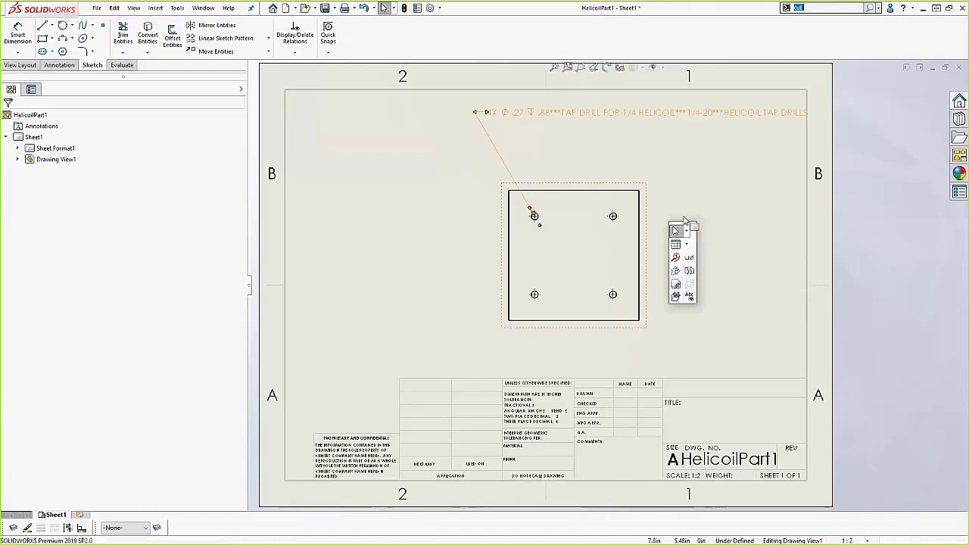
{"action": "left_click", "coordinate": [690, 297]}
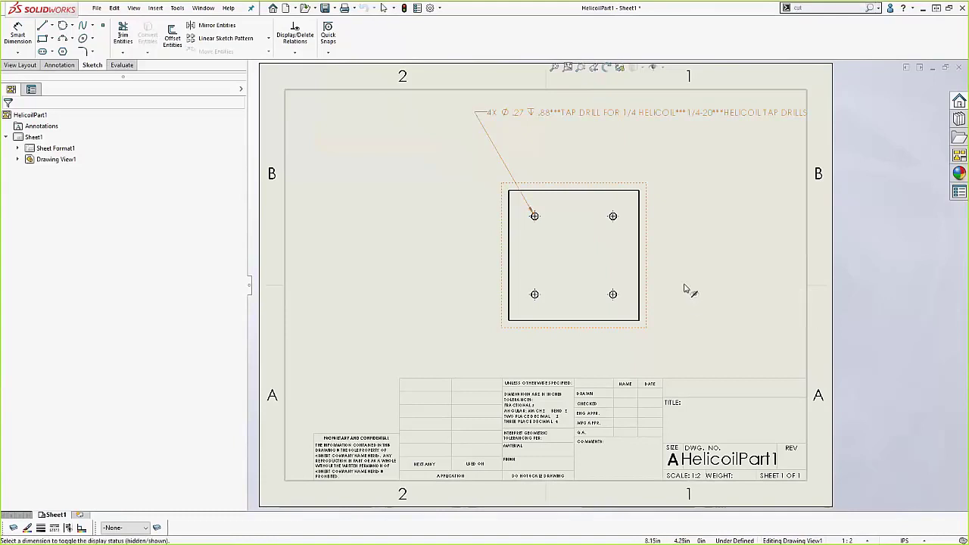
{"action": "key", "text": "Escape"}
Import the model dimensions into the plate view with Model Items and move the horizontal 5.00 dimension below the plate
{"action": "left_click", "coordinate": [645, 276]}
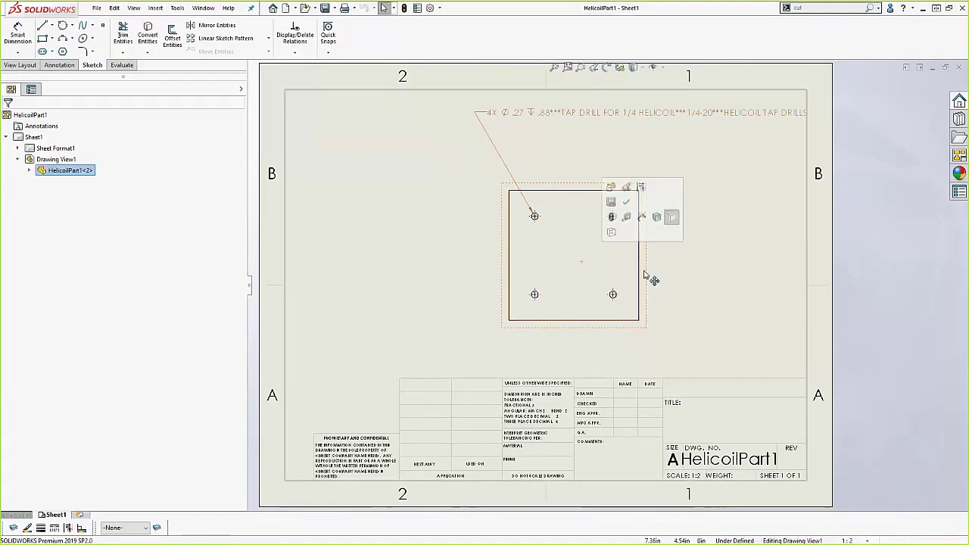
{"action": "left_click", "coordinate": [643, 218]}
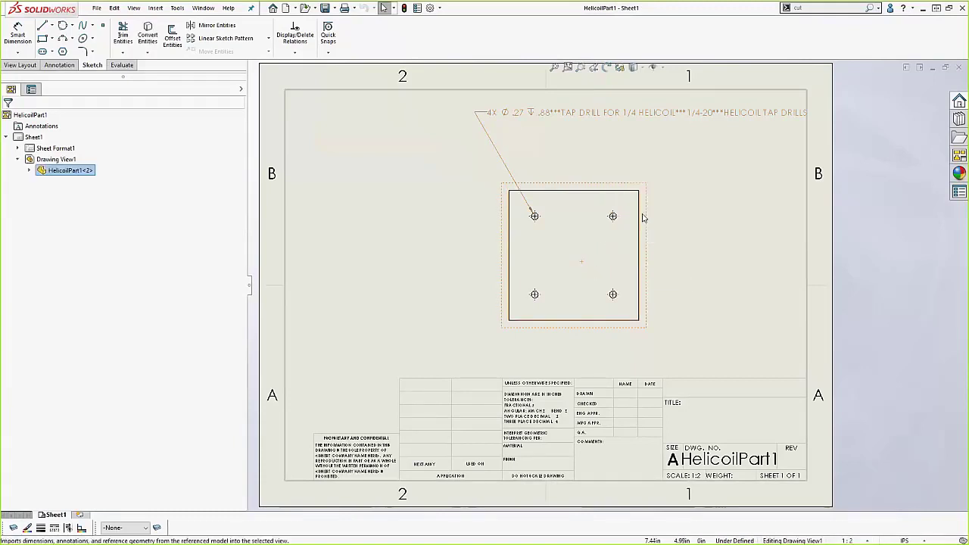
{"action": "right_click", "coordinate": [545, 351]}
{"action": "left_click", "coordinate": [551, 363]}
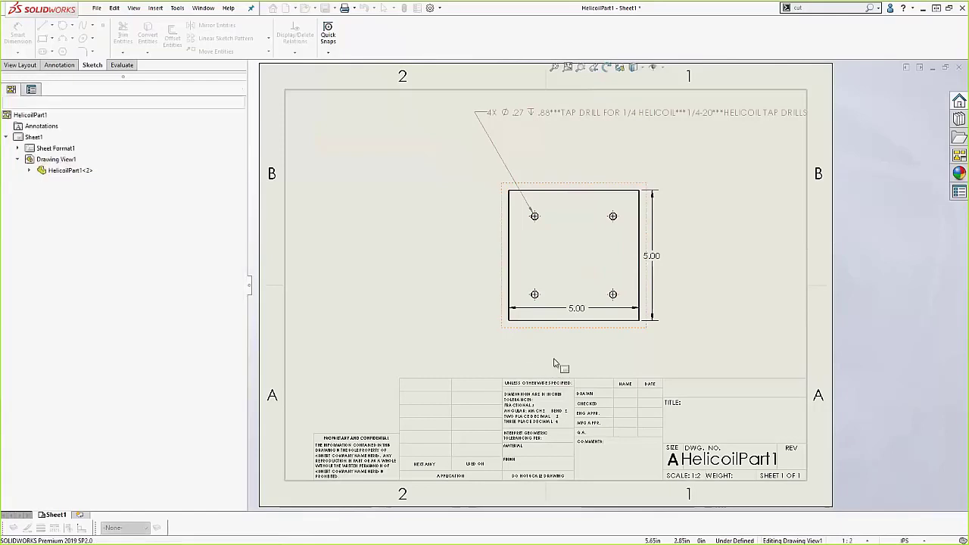
{"action": "left_click", "coordinate": [583, 322]}
{"action": "left_click_drag", "start_coordinate": [577, 308], "coordinate": [579, 347]}
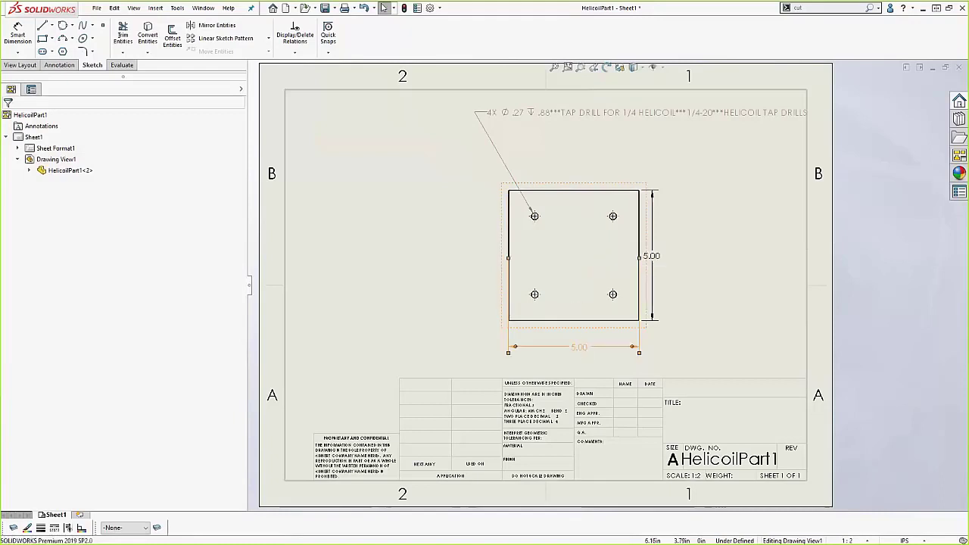
Create a projected side view of the plate and place it to the left of the plate view
{"action": "left_click", "coordinate": [615, 249]}
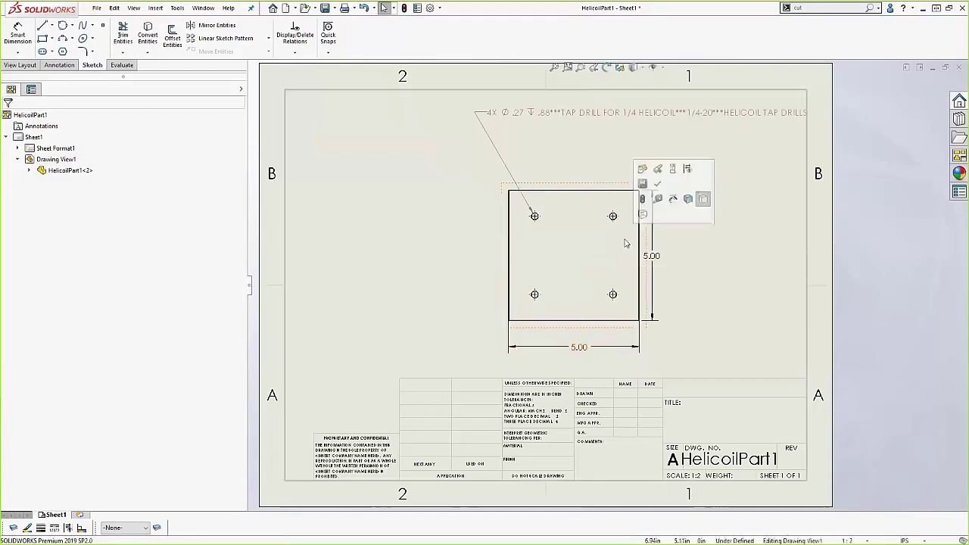
{"action": "left_click", "coordinate": [673, 169]}
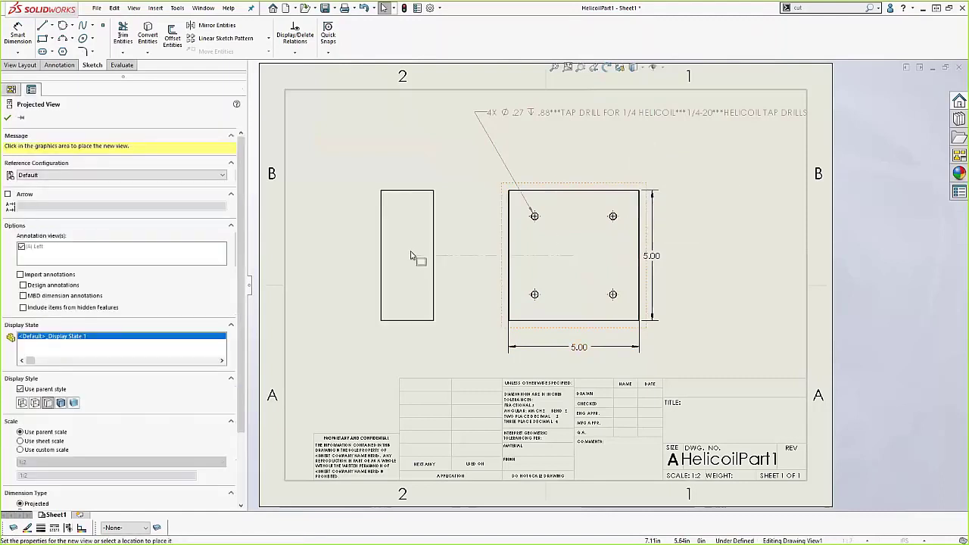
{"action": "left_click", "coordinate": [395, 249]}
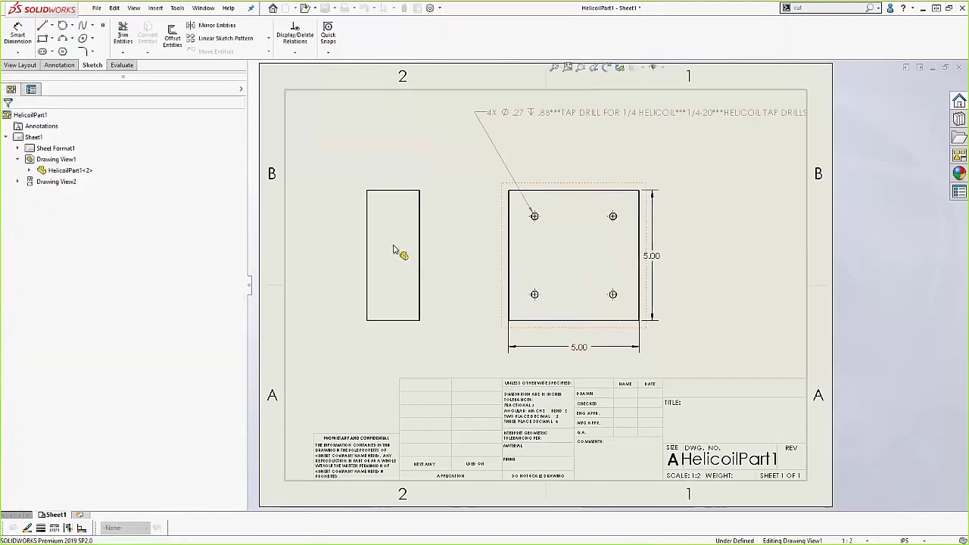
{"action": "left_click", "coordinate": [397, 250]}
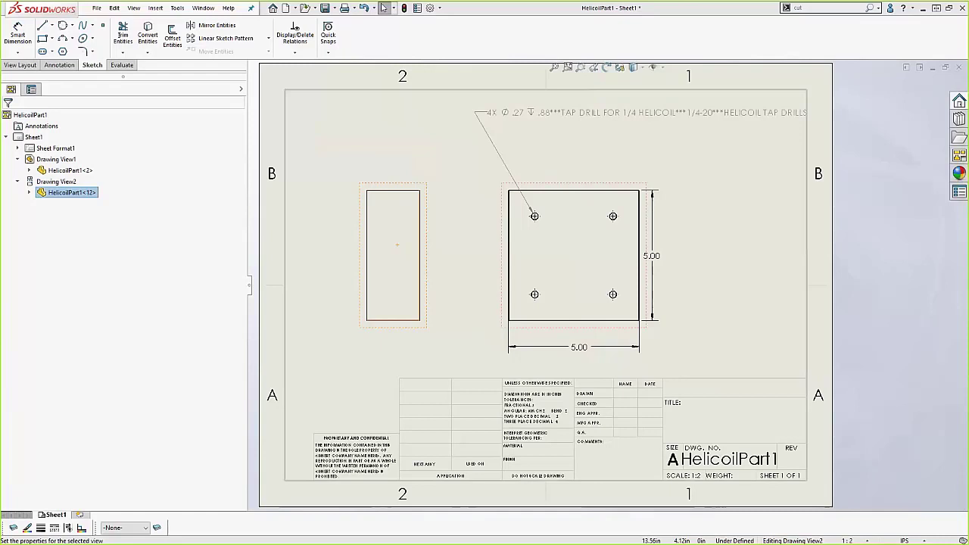
Examine the Recent Commands list for the drawing sheet, as well as the View Layout and Annotation command sets
{"action": "left_click", "coordinate": [701, 221]}
{"action": "right_click", "coordinate": [700, 220]}
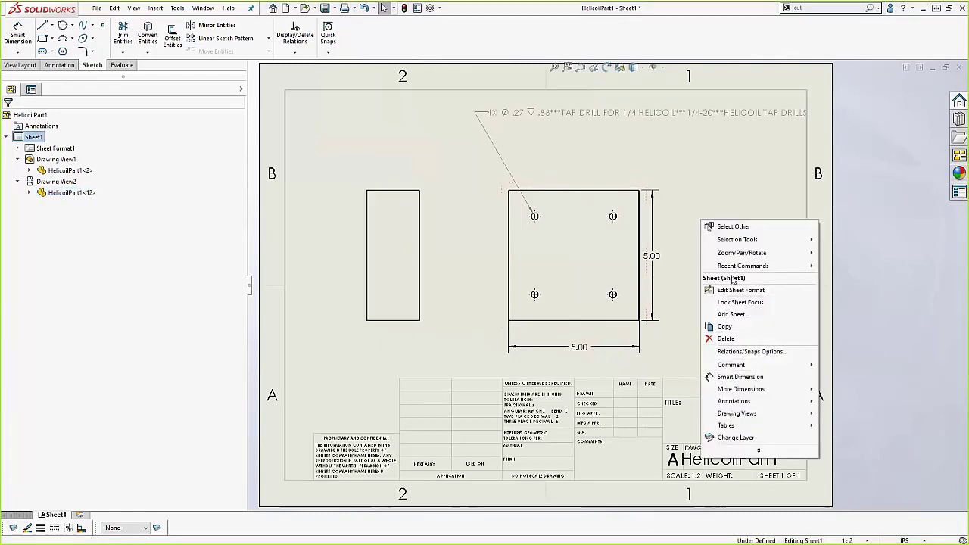
{"action": "mouse_move", "coordinate": [733, 268]}
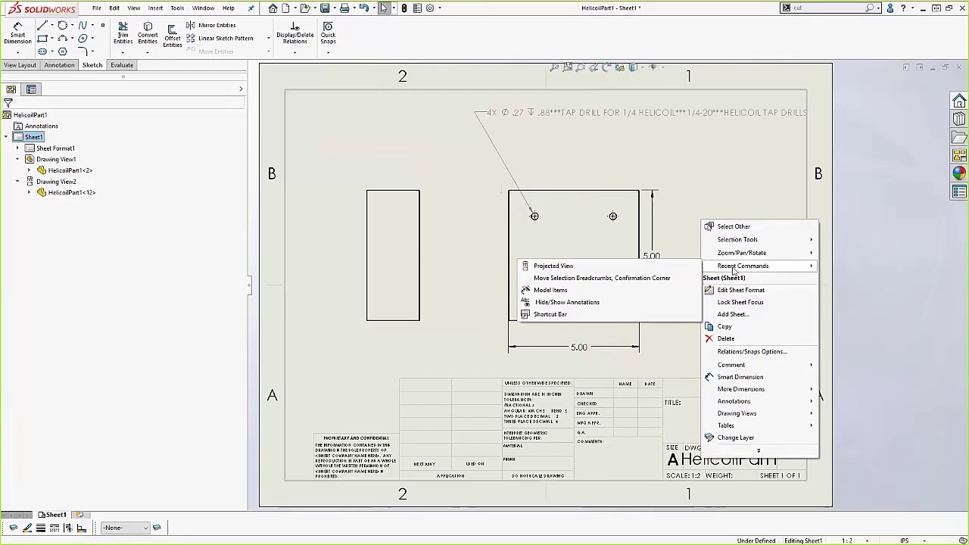
{"action": "left_click", "coordinate": [704, 175]}
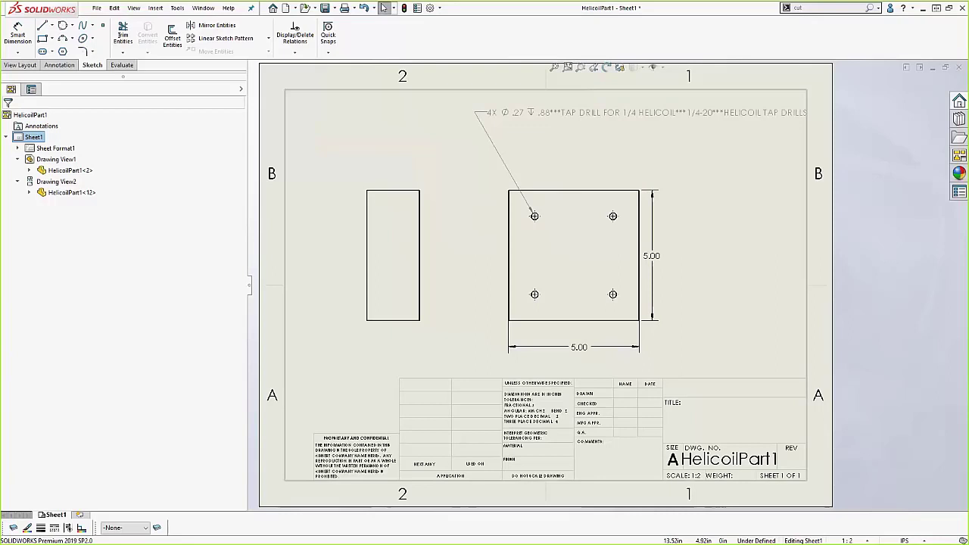
{"action": "left_click", "coordinate": [21, 65]}
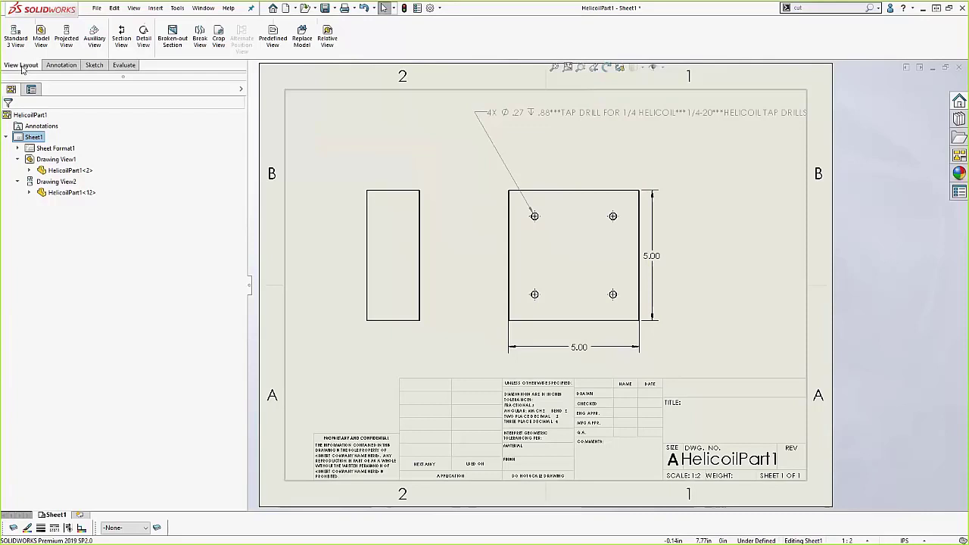
{"action": "left_click", "coordinate": [60, 65]}
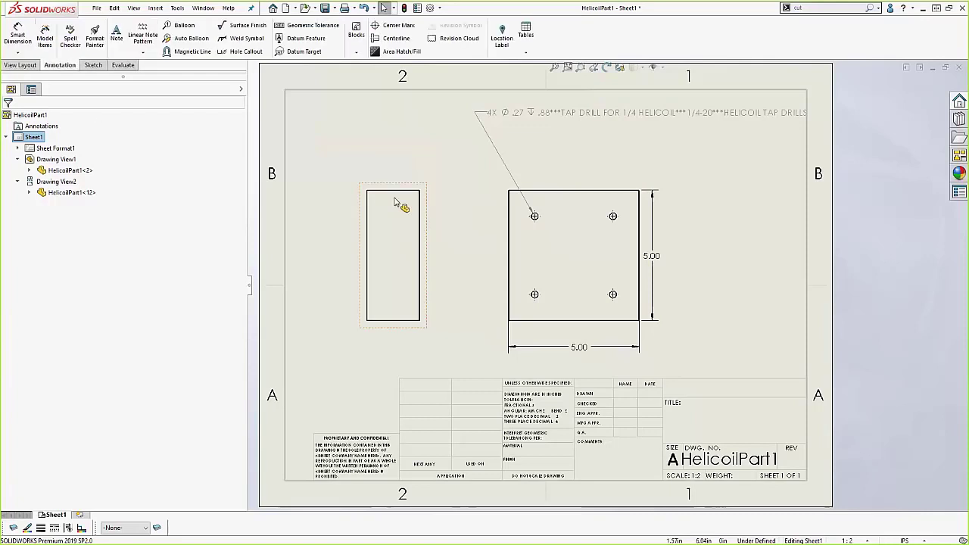